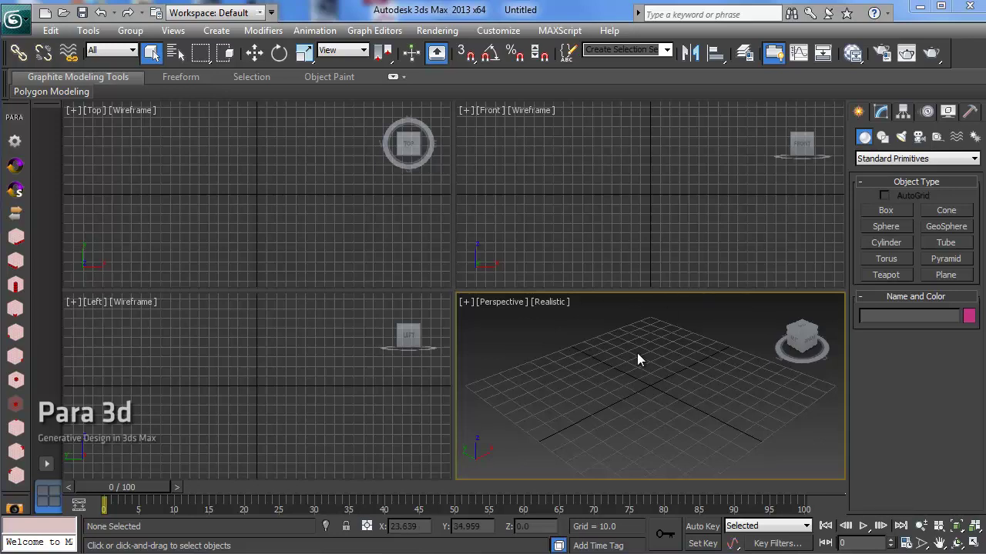
Maximize the Perspective viewport and create a small sphere.
left_click(974, 544)
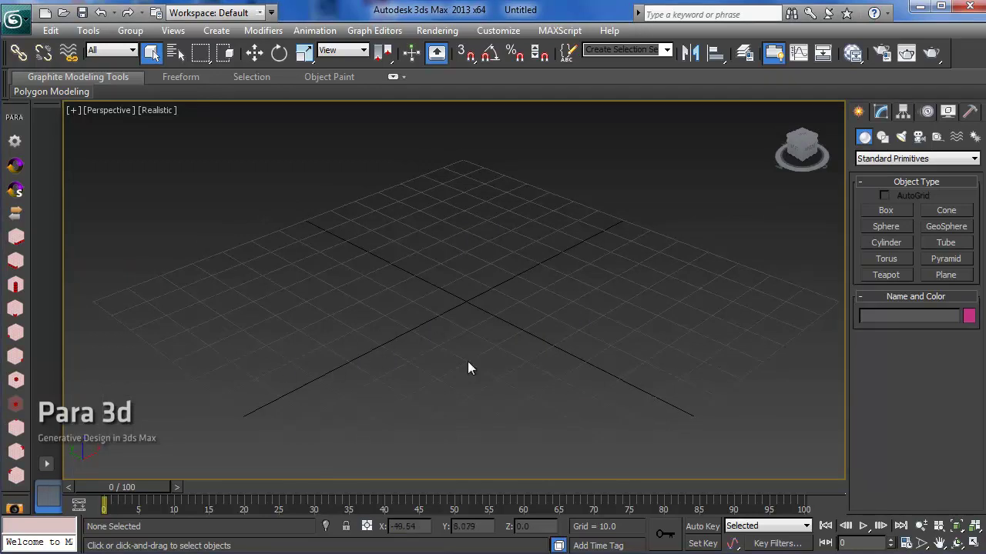
left_click_drag(254, 396, 256, 406)
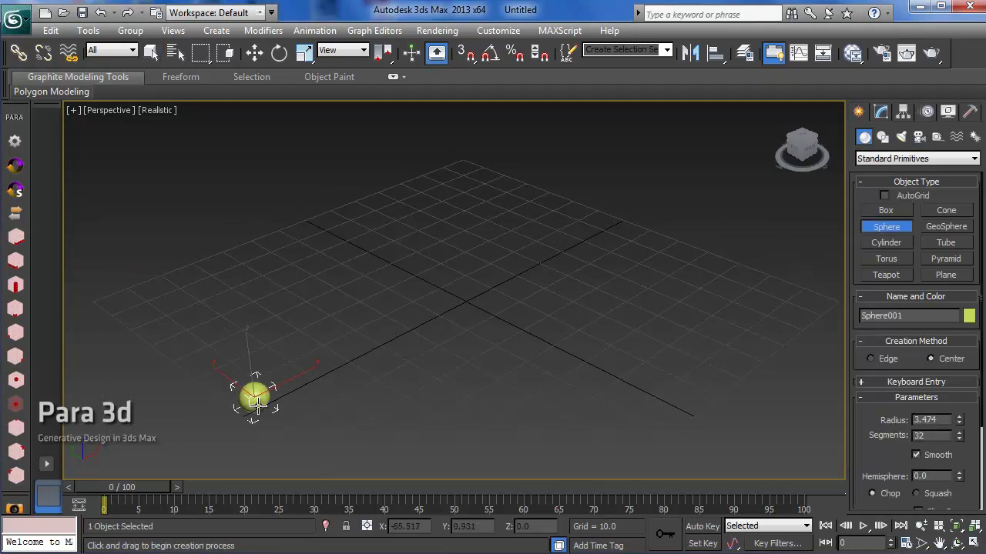
right_click(341, 392)
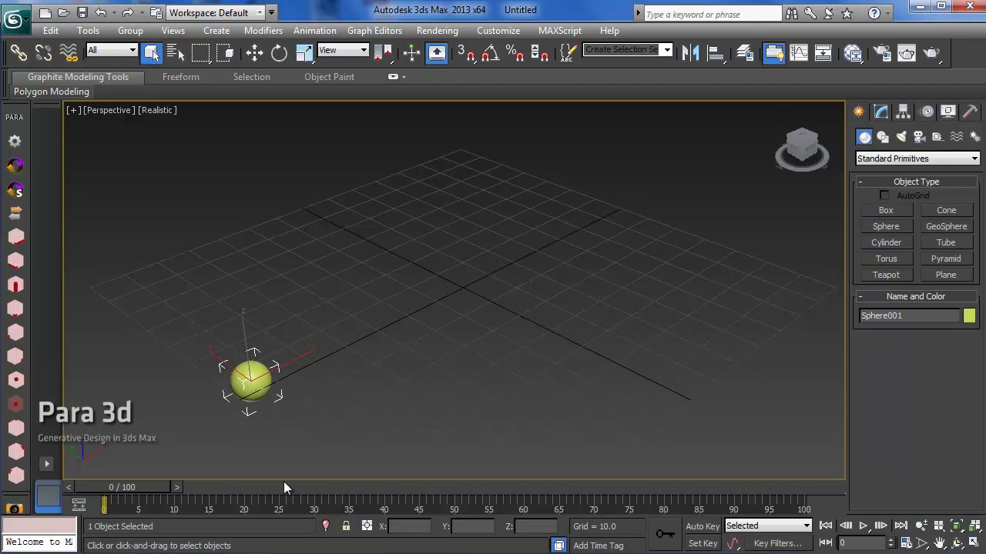
With Auto Key on, raise the sphere high at frame 0 and lower it at frame 75.
left_click(702, 527)
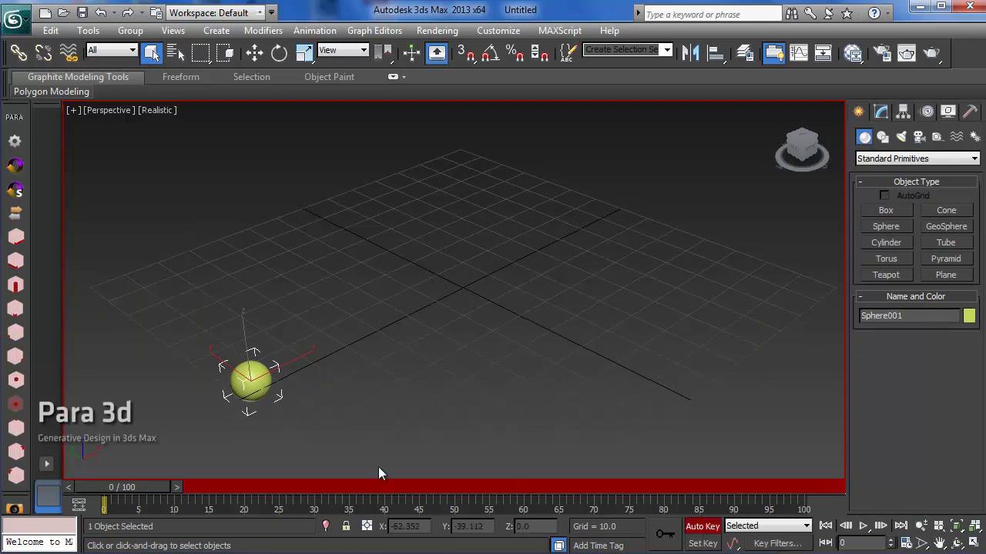
left_click(254, 52)
left_click_drag(250, 335, 220, 100)
left_click_drag(111, 487, 614, 487)
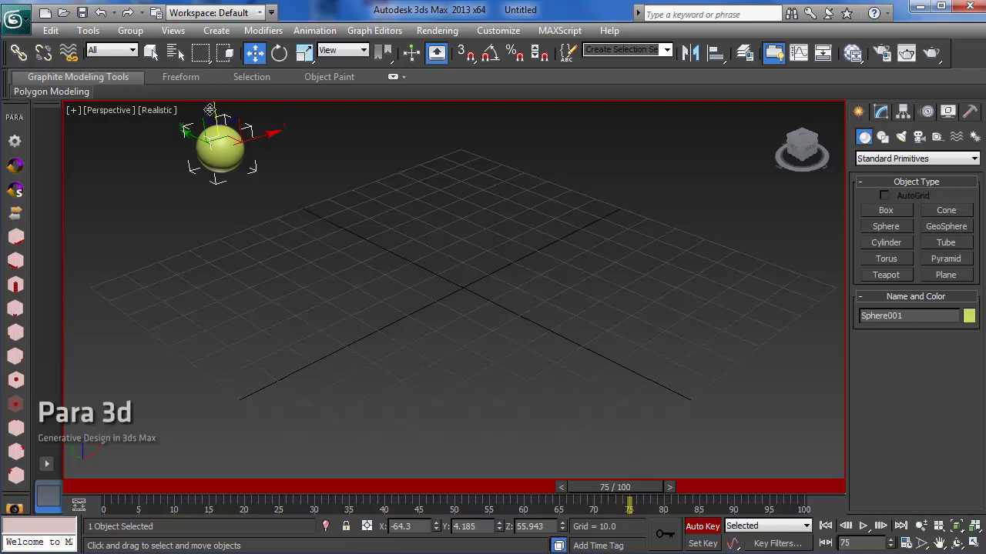
left_click_drag(211, 104, 236, 304)
left_click(703, 526)
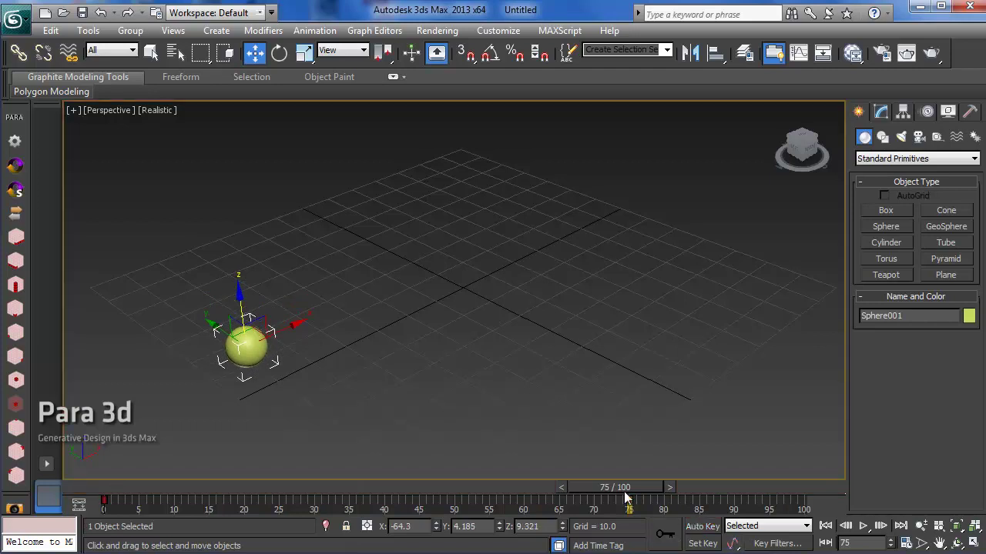
Scrub the timeline back to frame 0 to check the sphere's drop.
left_click_drag(614, 487, 126, 485)
middle_click_drag(241, 227, 228, 244)
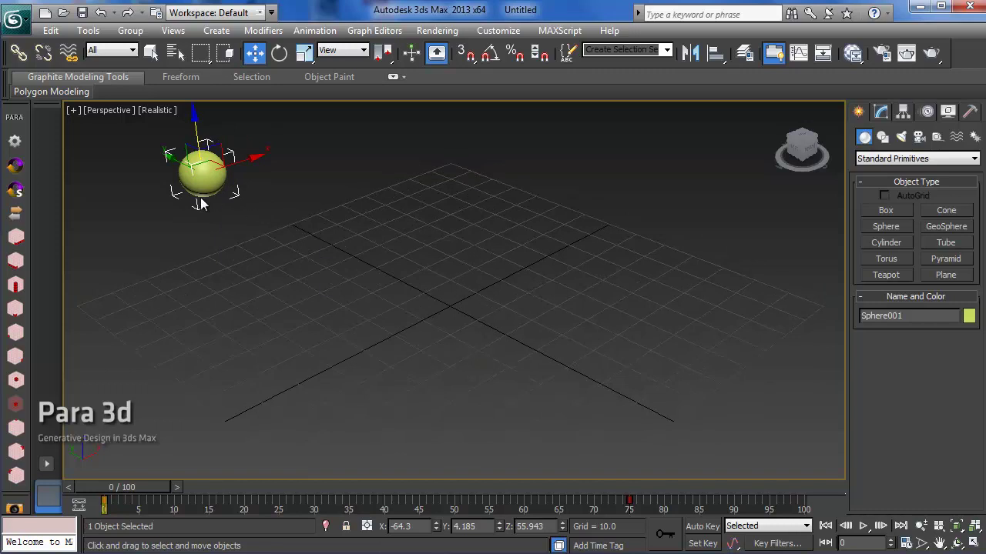
middle_click_drag(198, 208, 362, 318)
Draw a small box near the grid centre.
left_click(885, 211)
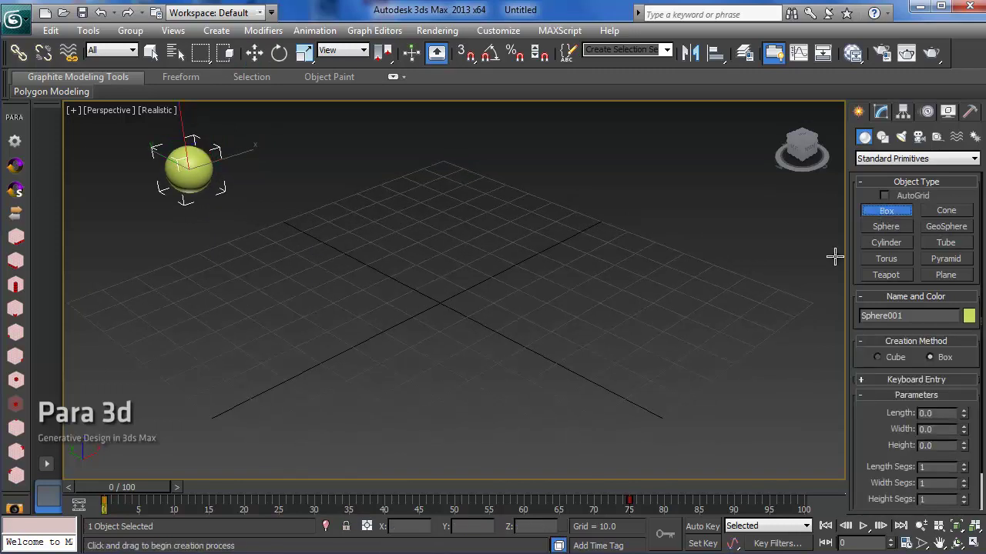
left_click_drag(394, 323, 399, 333)
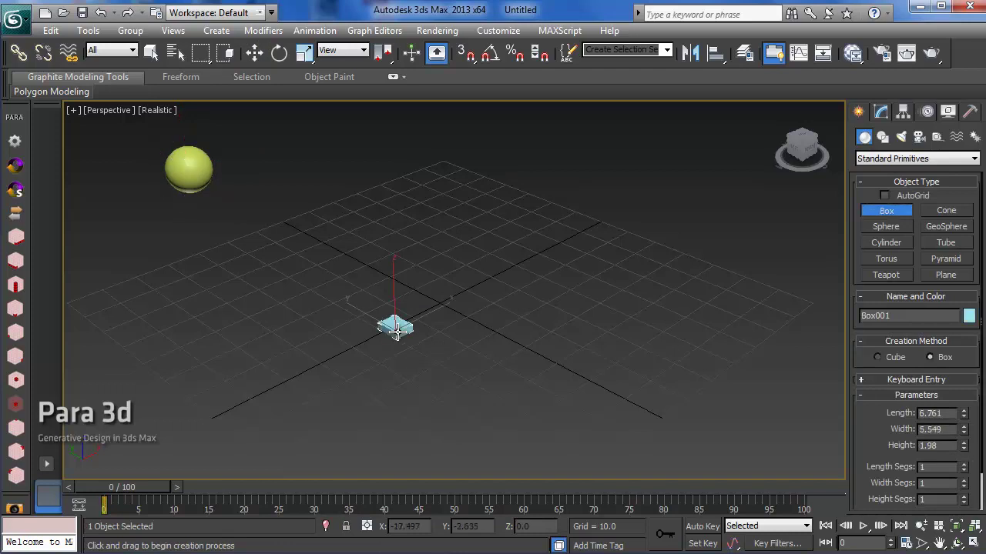
left_click(405, 341)
key("w")
Make a 10-copy Para 3d array from the box with a Linear Controller on X Position.
left_click(17, 122)
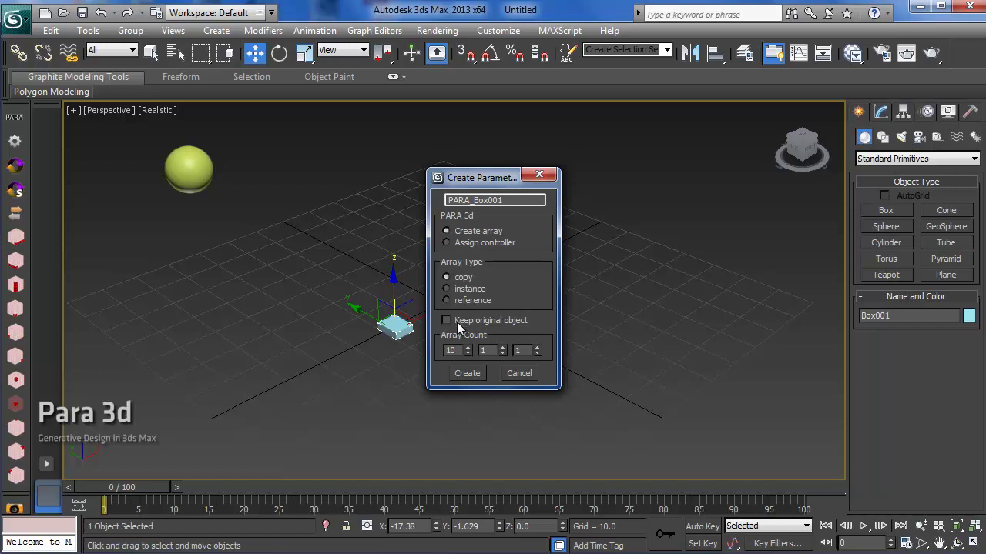
left_click(467, 374)
left_click(79, 101)
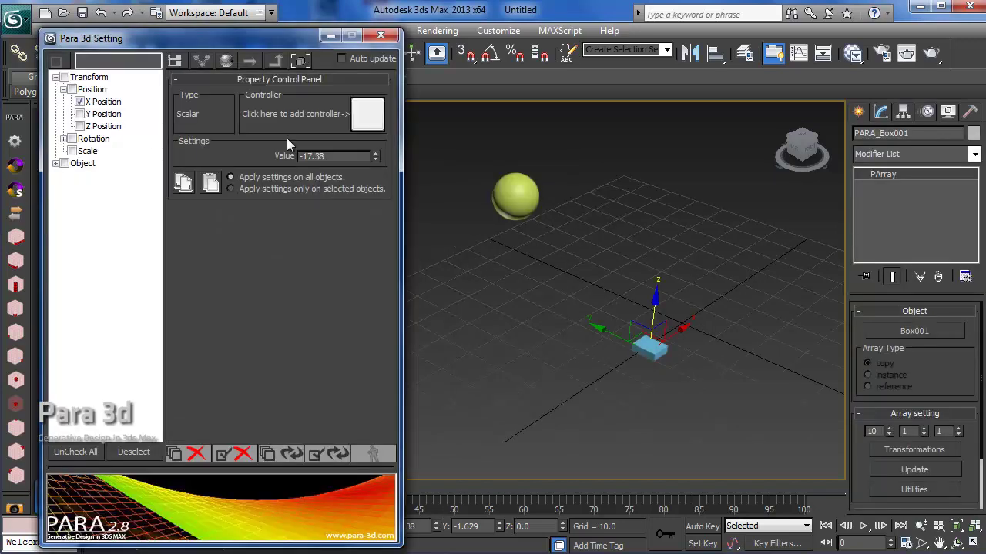
left_click(368, 116)
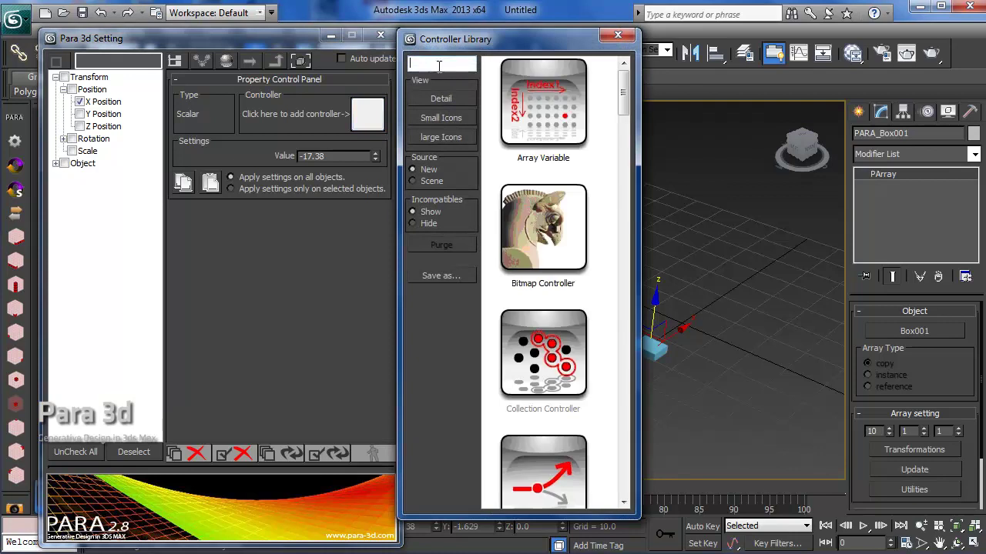
type("li")
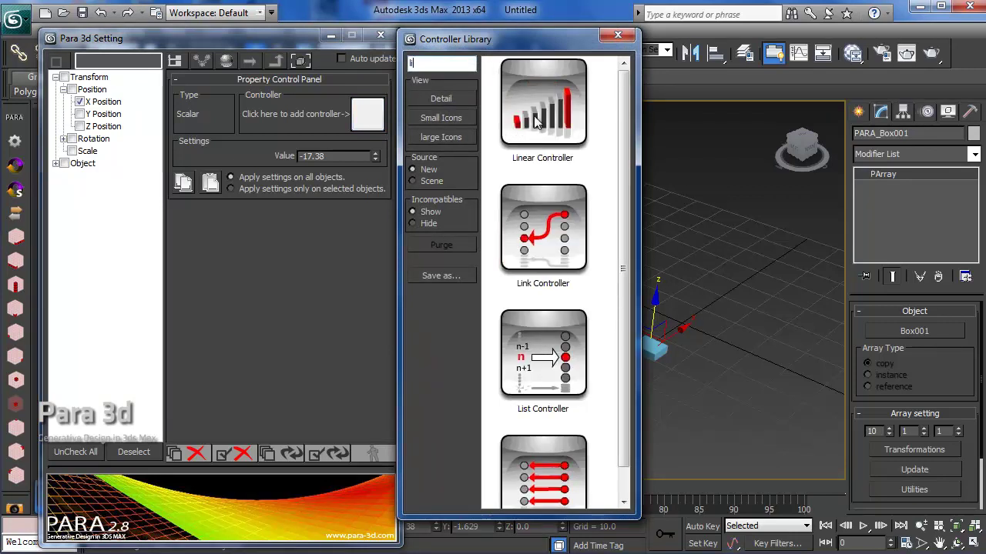
left_click_drag(543, 104, 378, 127)
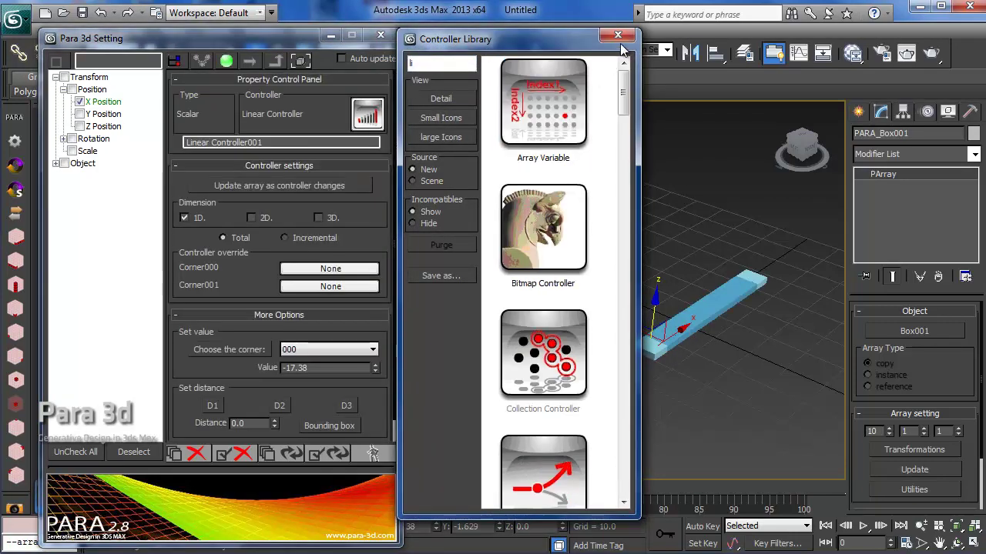
left_click(617, 35)
Pull the last box outward to spread the ten boxes into a row.
scroll(658, 300, "up", 4)
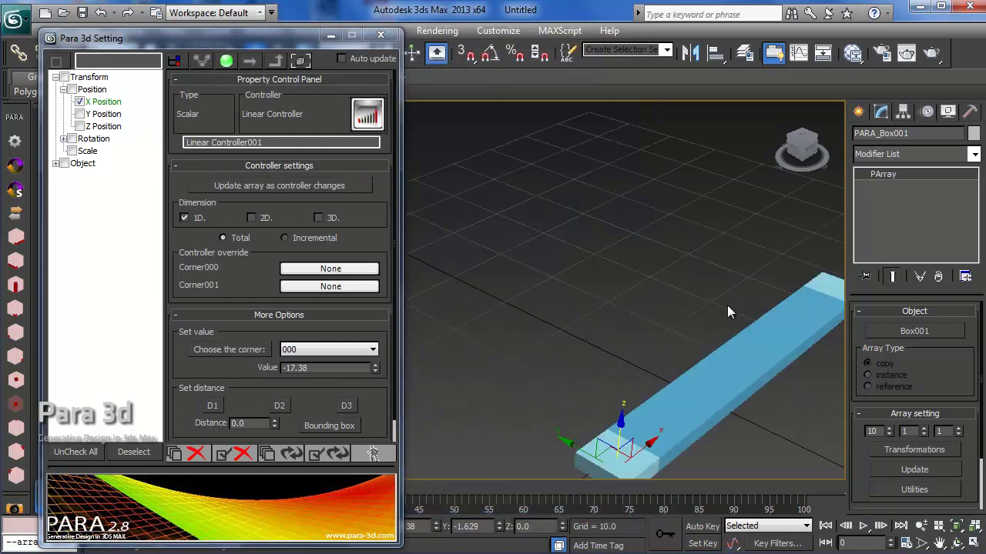
middle_click_drag(716, 305, 595, 282)
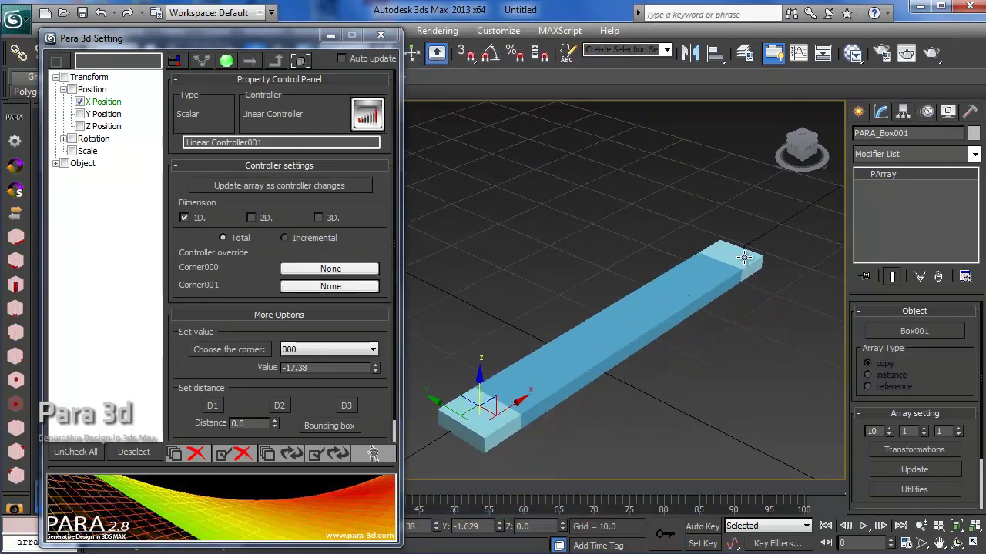
left_click_drag(744, 258, 755, 226)
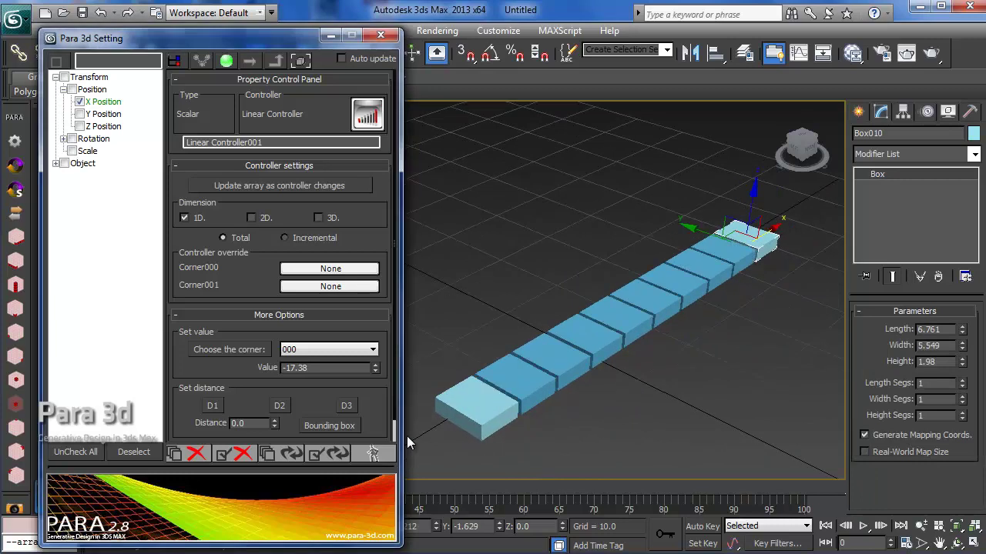
scroll(639, 327, "down", 4)
scroll(608, 351, "down", 2)
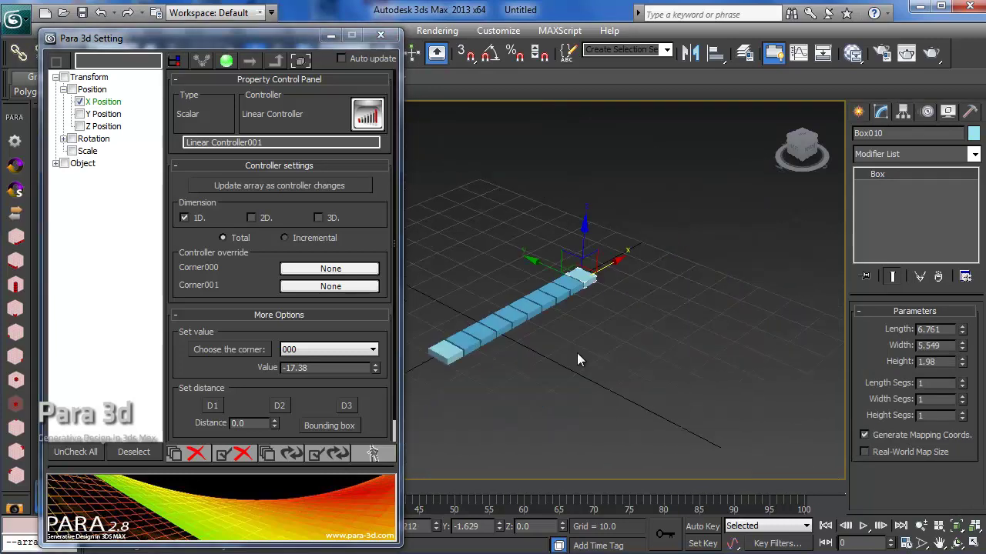
Switch the linear spacing to Incremental and set the array count to 20.
left_click(284, 238)
scroll(381, 314, "down", 1)
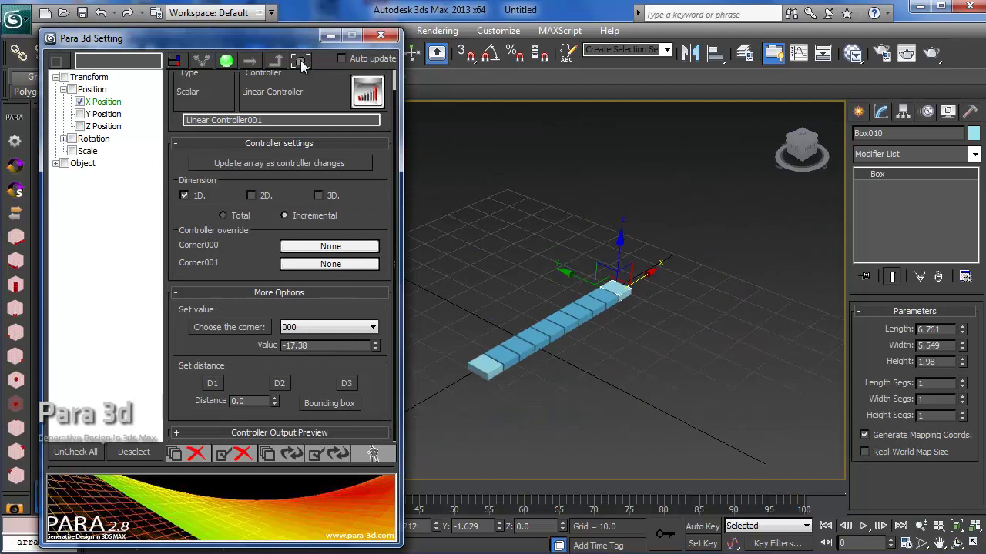
left_click(555, 322)
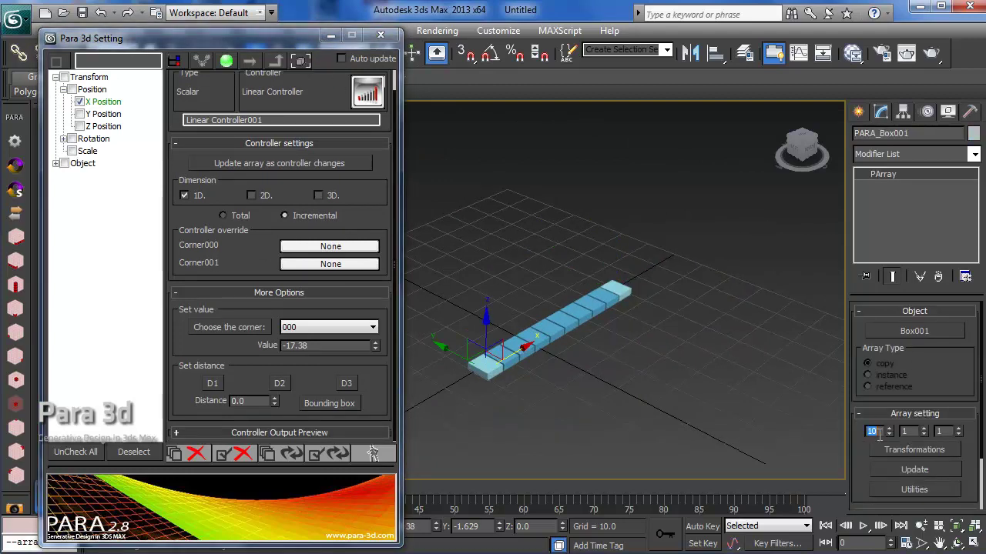
type("20")
key("Return")
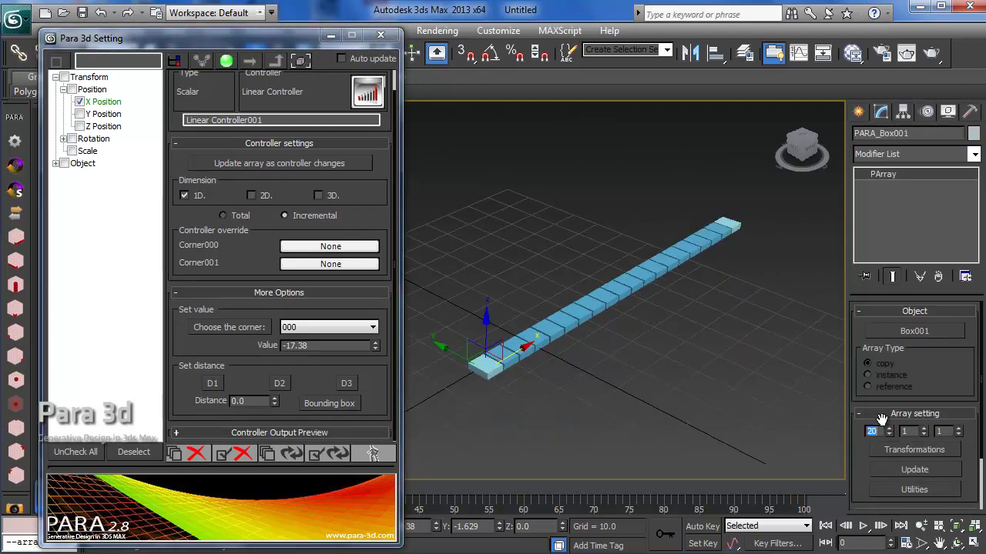
Uncheck X Position and check Z Position as the controlled property.
middle_click_drag(495, 338, 511, 340)
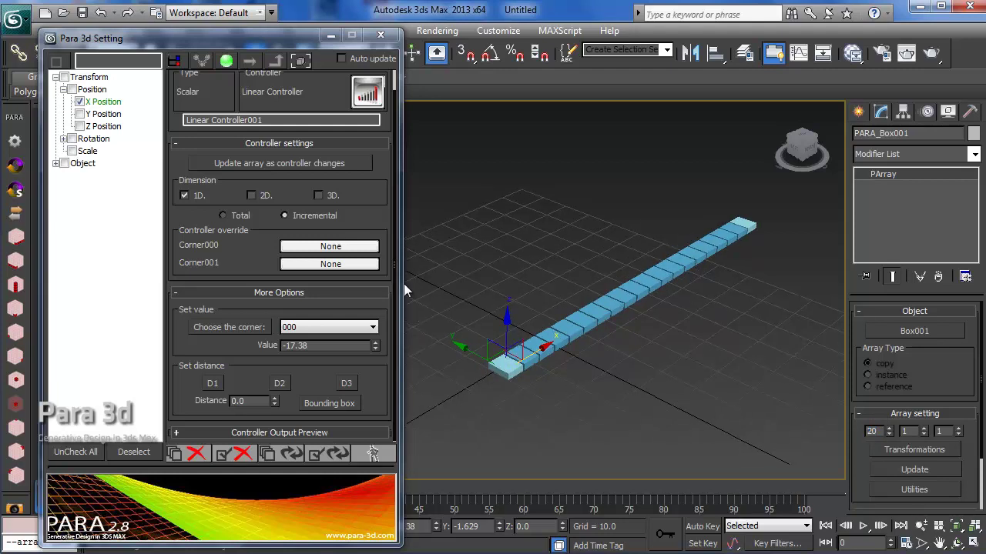
middle_click_drag(647, 300, 635, 307)
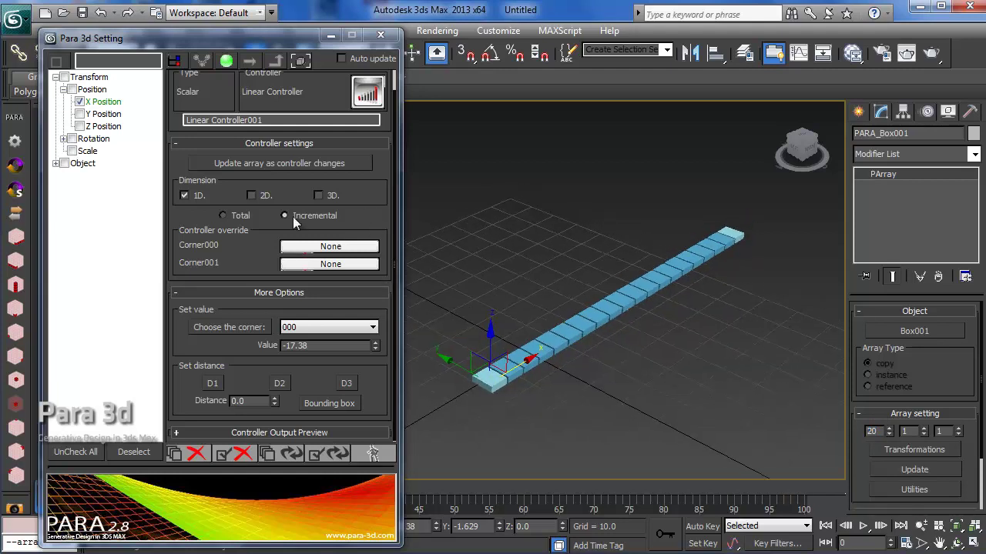
left_click(79, 102)
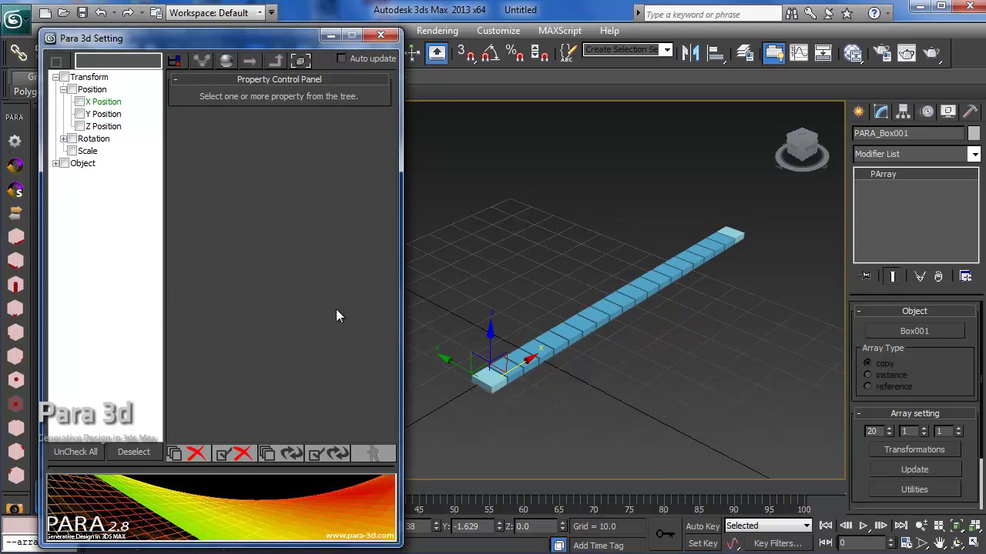
left_click(80, 128)
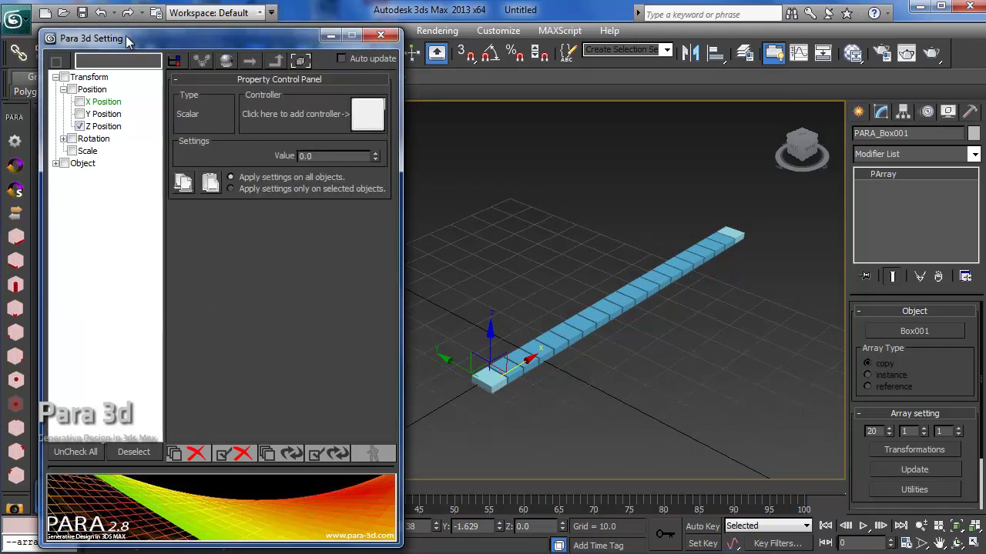
Assign a Link Controller to the array's Z Position.
left_click_drag(126, 42, 222, 125)
left_click(454, 202)
type("li")
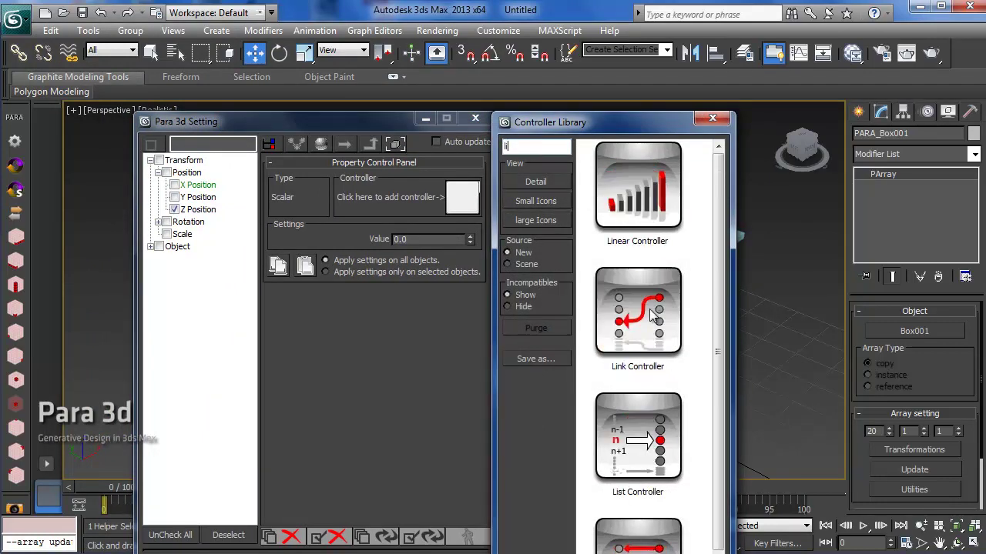
left_click_drag(639, 317, 461, 208)
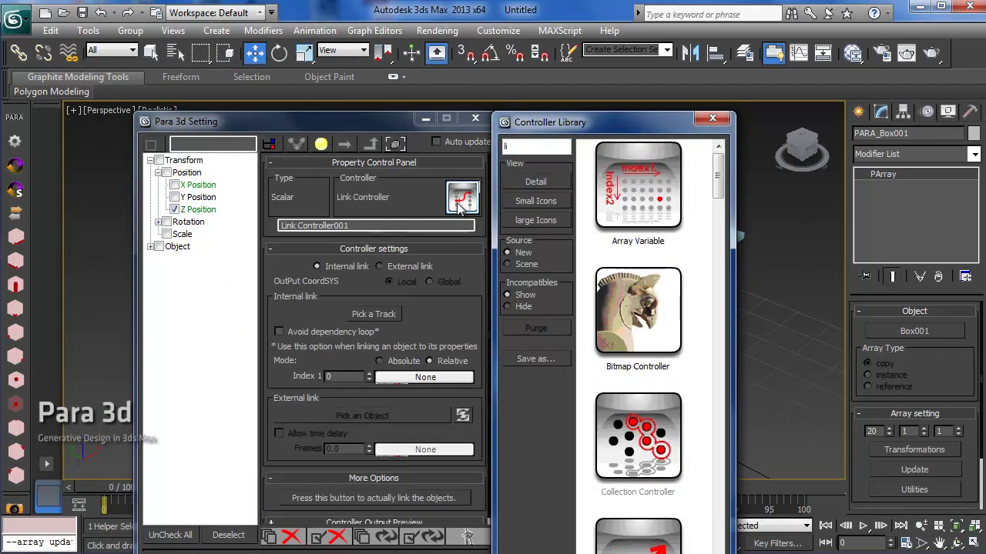
left_click(712, 118)
Set the link to External and pick Sphere001 as the linked object.
left_click_drag(322, 119, 686, 128)
middle_click_drag(293, 294, 202, 273)
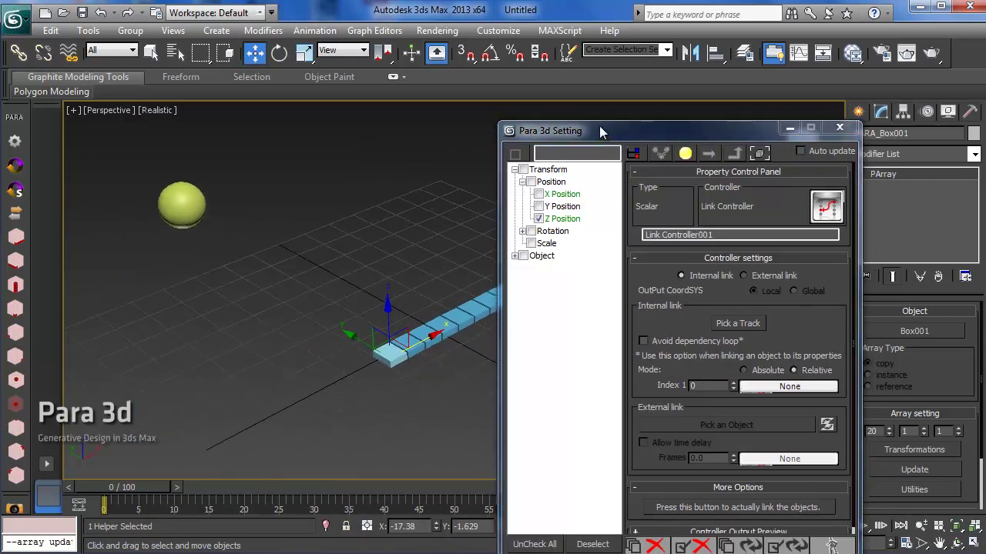
left_click_drag(601, 130, 576, 60)
left_click(720, 205)
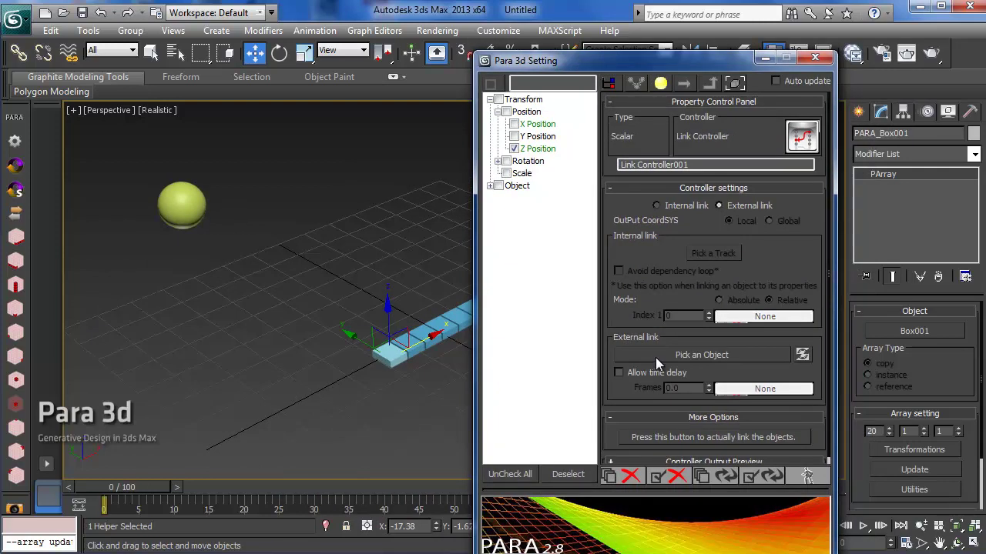
left_click(676, 357)
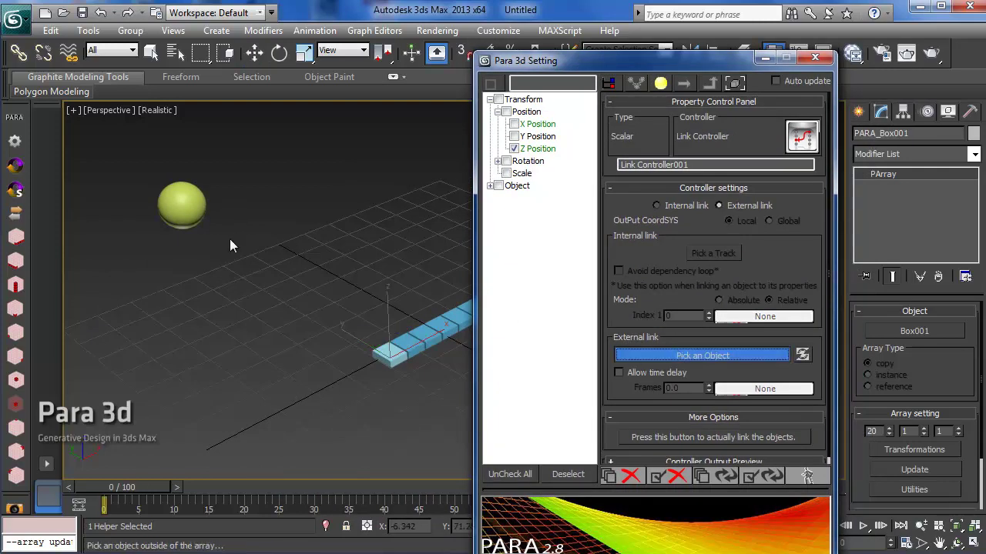
left_click(174, 213)
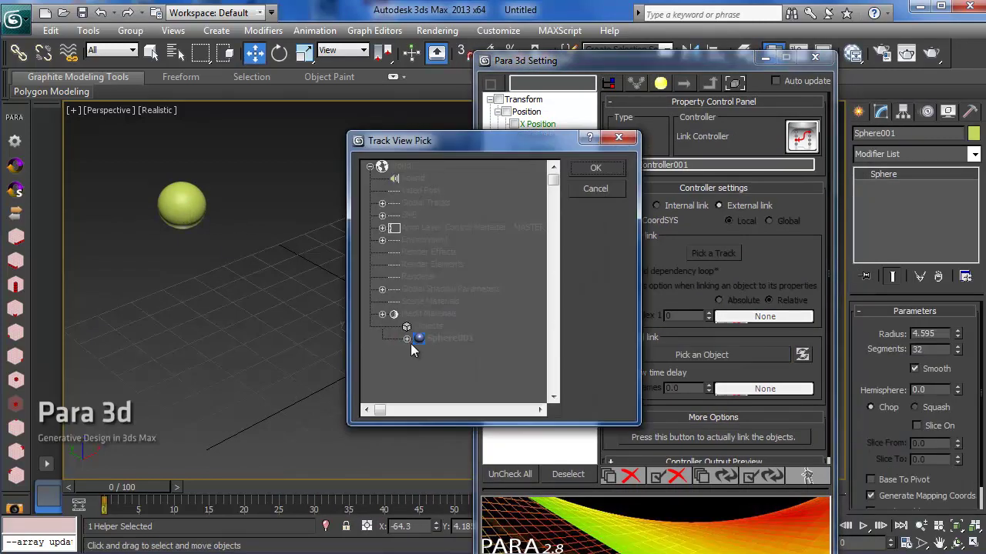
Choose Sphere001's Transform > Position > Z Position track and apply the link.
left_click_drag(401, 141, 390, 116)
left_click(396, 313)
scroll(374, 283, "down", 2)
left_click(397, 277)
left_click(408, 291)
left_click(448, 300)
left_click(583, 142)
left_click_drag(579, 61, 222, 12)
left_click(394, 431)
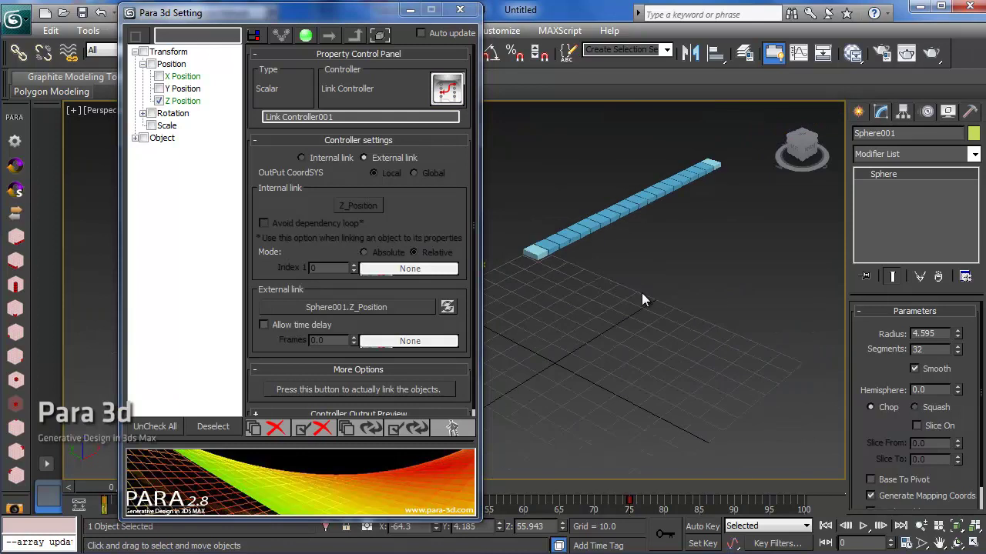
Close Para 3d Setting and scrub to about frame 70 to watch the array follow the sphere.
left_click(459, 9)
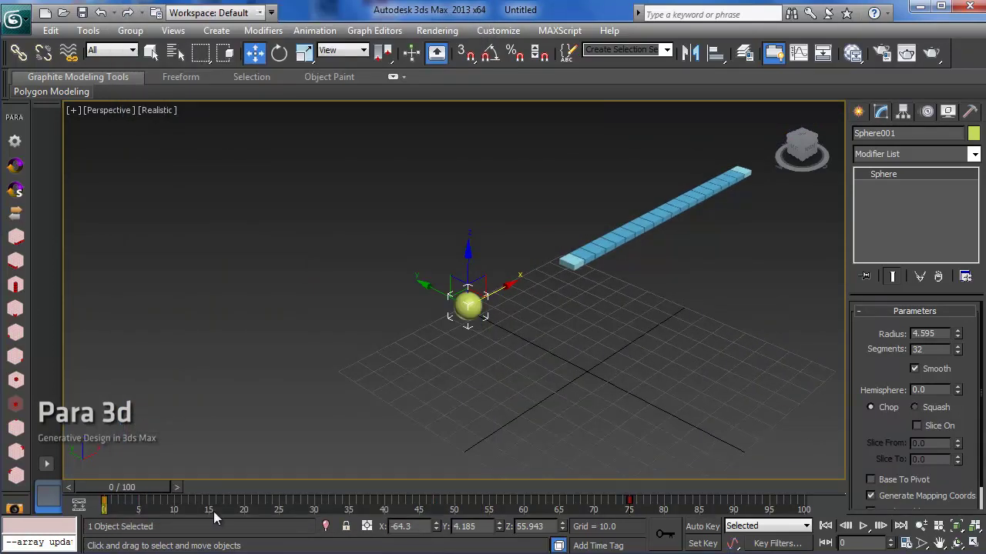
left_click_drag(104, 497, 96, 476)
key("w")
middle_click_drag(495, 362, 312, 416)
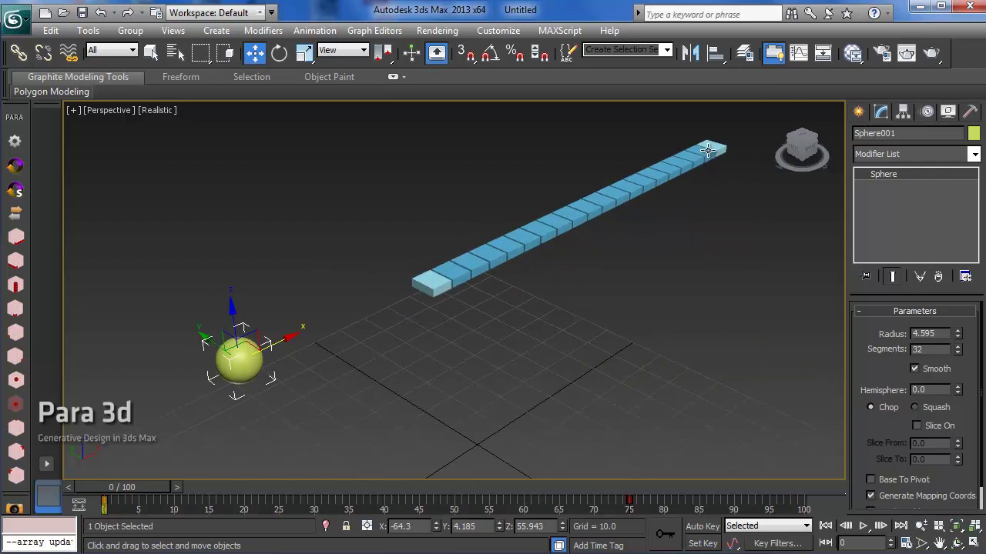
mouse_move(111, 488)
left_mouse_down()
mouse_move(568, 479)
mouse_move(99, 483)
left_mouse_up()
Select the first box of PARA_Box001 and reopen Para 3d Setting.
key("w")
left_click(437, 285)
left_click(15, 143)
Open Link Controller001 and enable Allow time delay.
left_click_drag(374, 28, 141, 0)
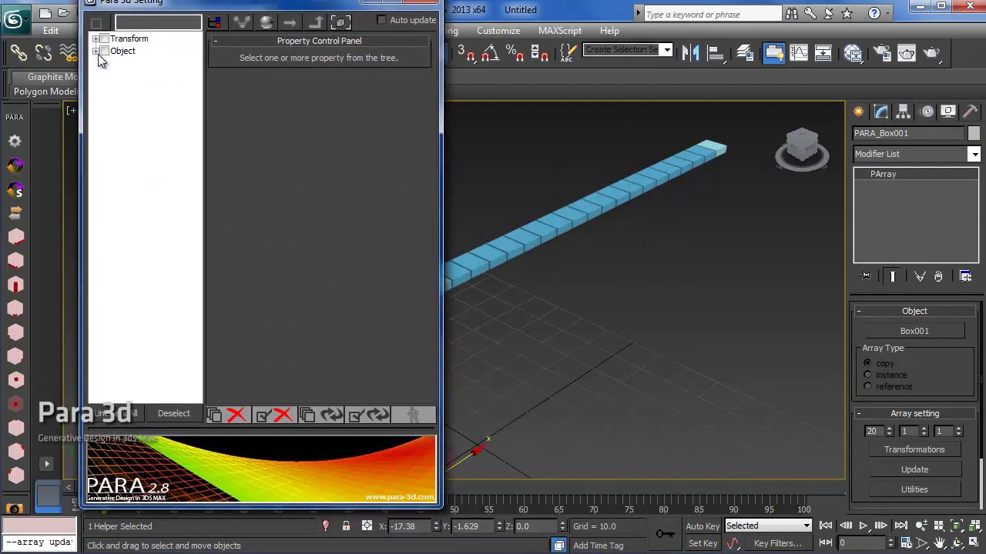
left_click(217, 23)
left_click(167, 60)
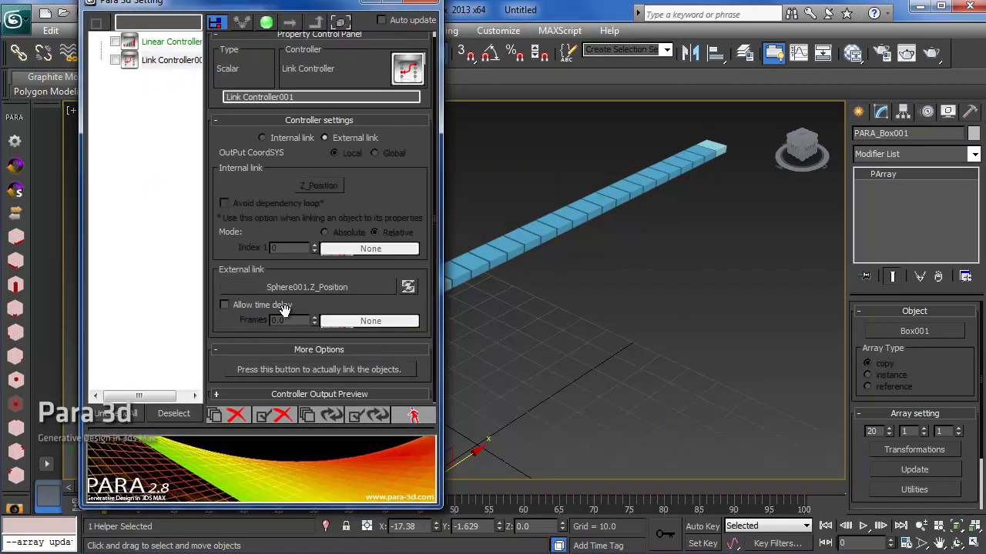
left_click(238, 305)
scroll(289, 325, "up", 1)
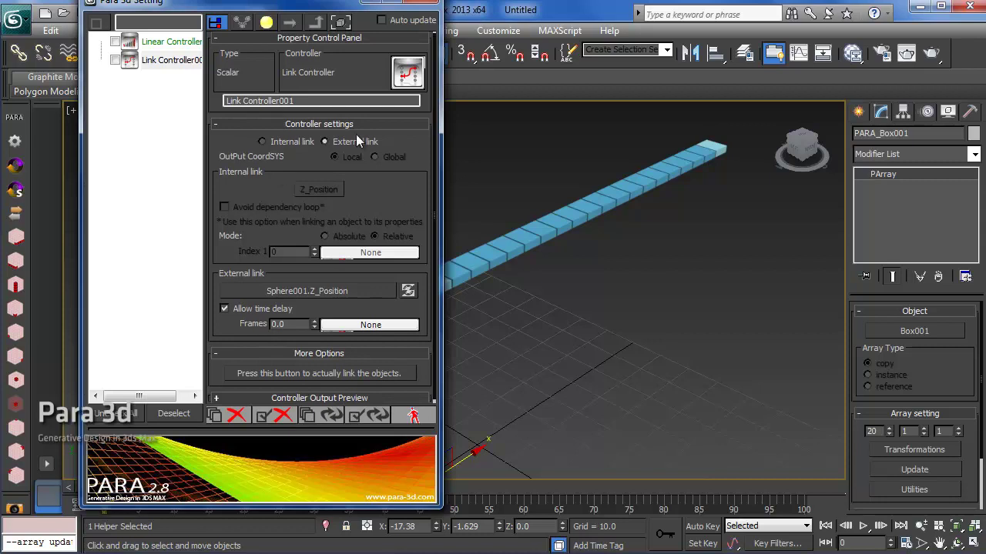
middle_click_drag(447, 187, 596, 291, "alt")
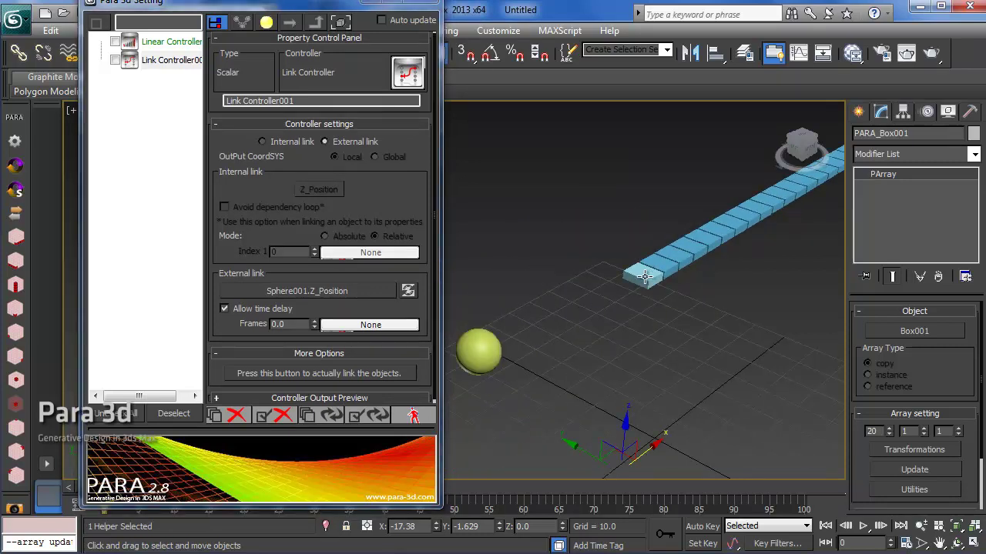
middle_click_drag(649, 312, 647, 306, "alt")
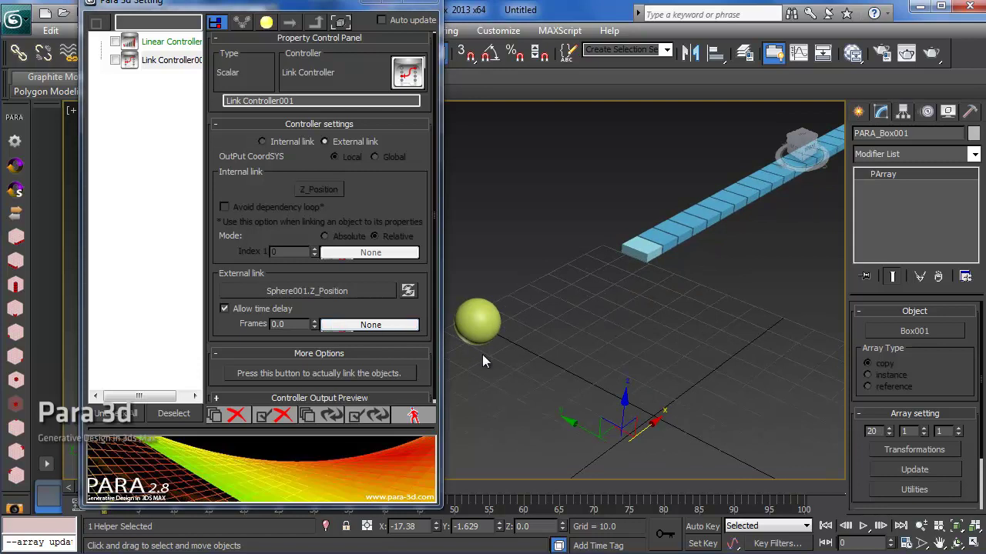
middle_click_drag(482, 362, 490, 345)
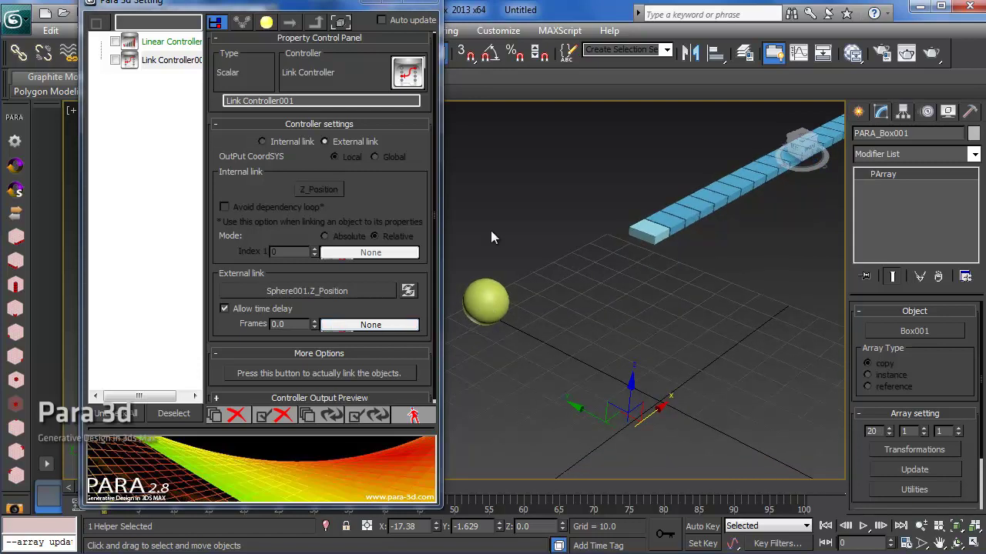
Set a 4-frame delay and preview the animation up to frame 30.
left_click(301, 324)
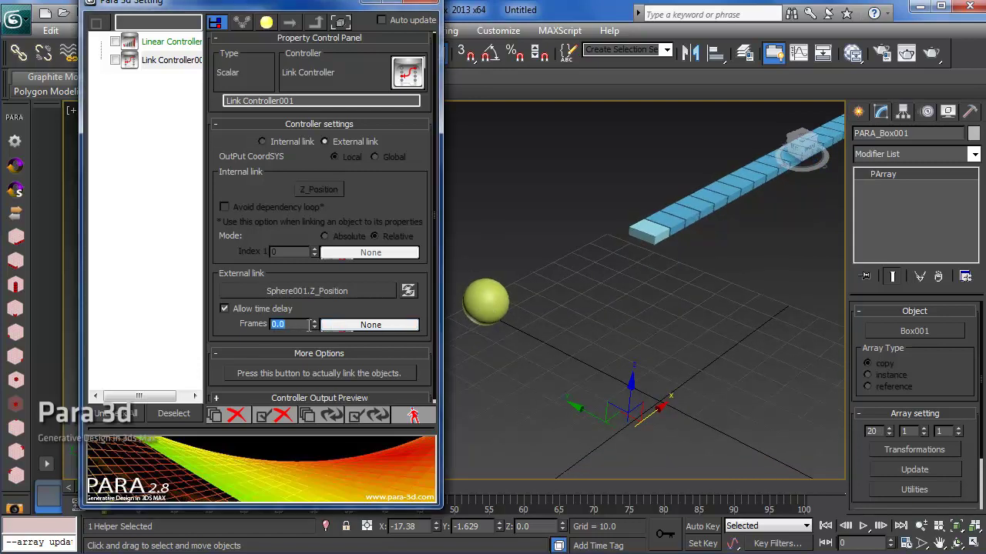
key("Return")
middle_click_drag(755, 283, 731, 285)
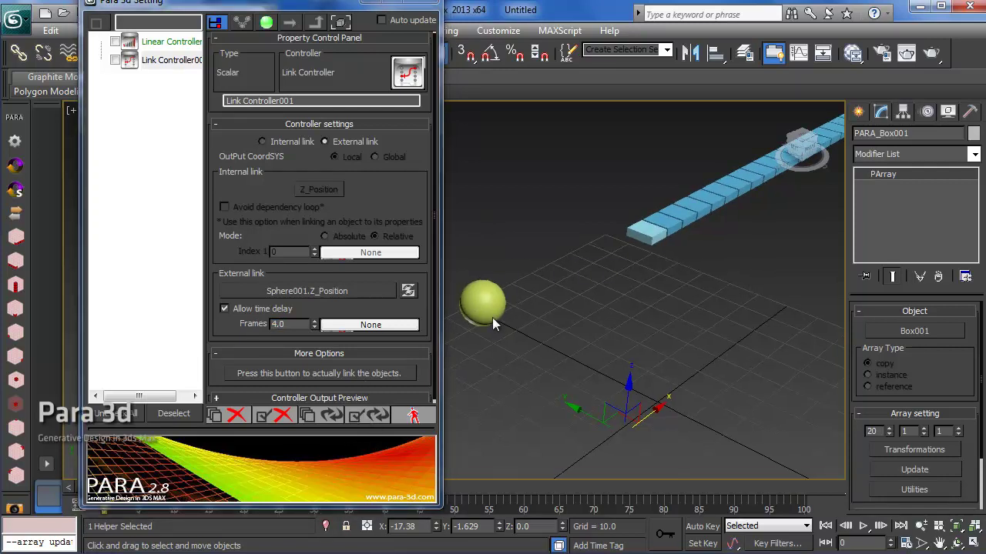
left_click_drag(299, 4, 330, 50)
left_click(451, 47)
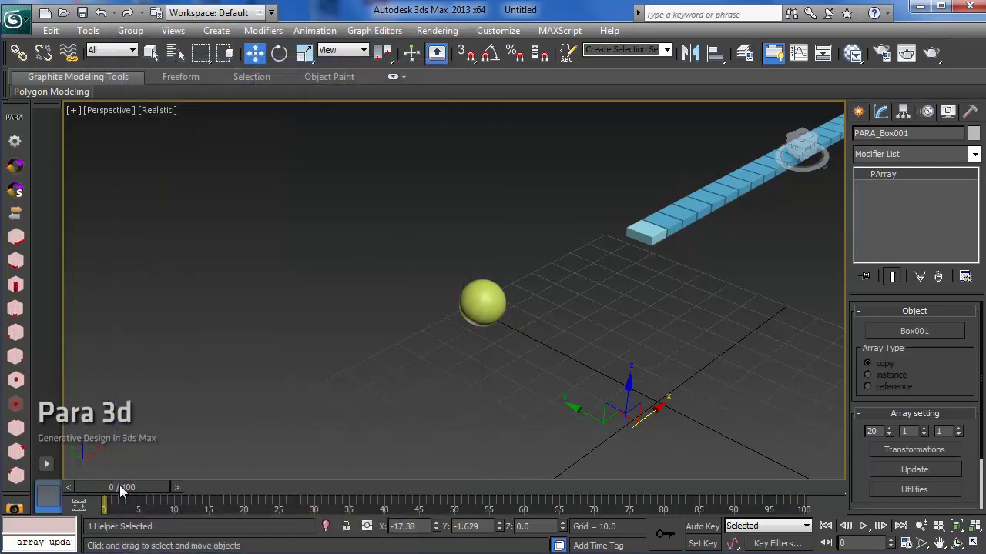
mouse_move(121, 494)
left_mouse_down()
mouse_move(287, 494)
mouse_move(119, 498)
left_mouse_up()
Change the delay to 20 frames and preview the lagging array animation.
left_click(631, 238)
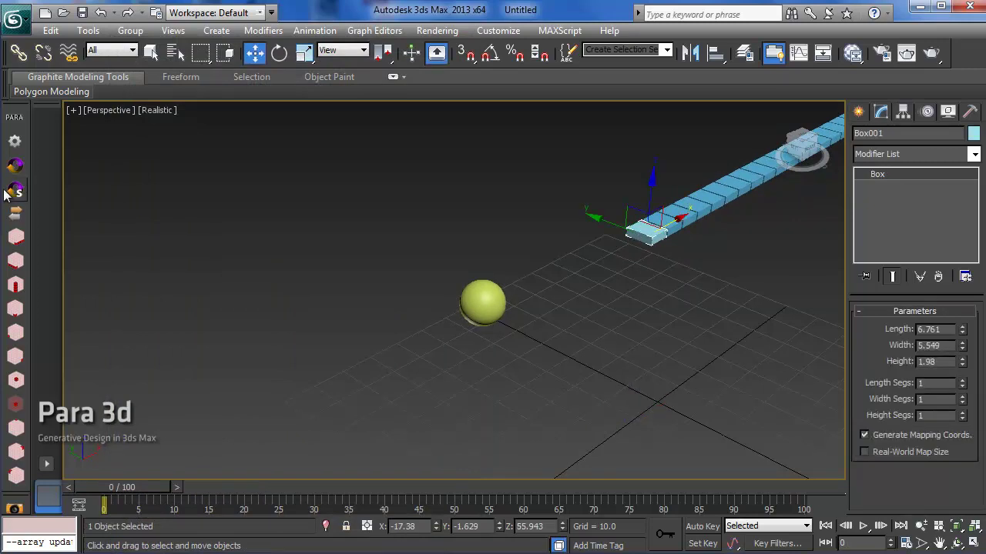
left_click(14, 141)
left_click(405, 90)
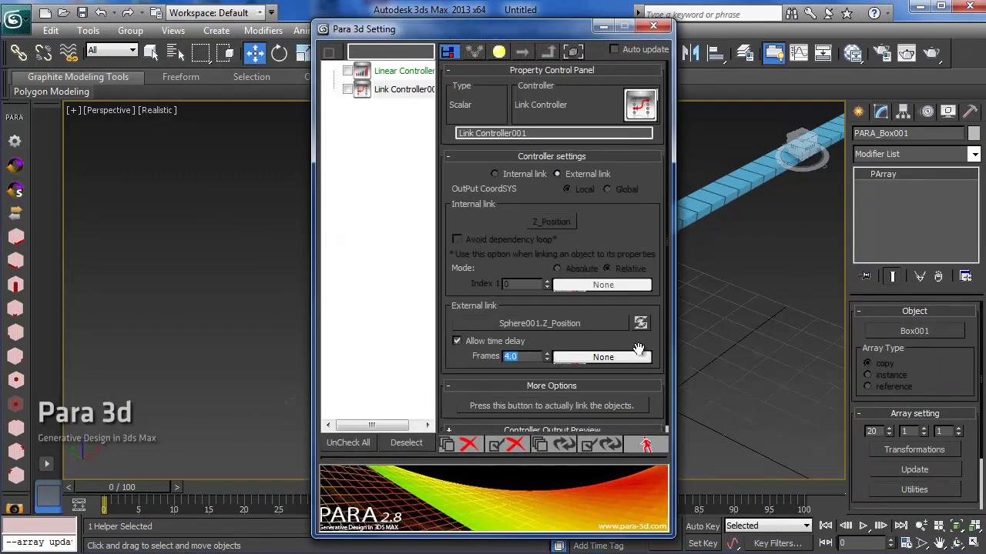
type("0")
key("Return")
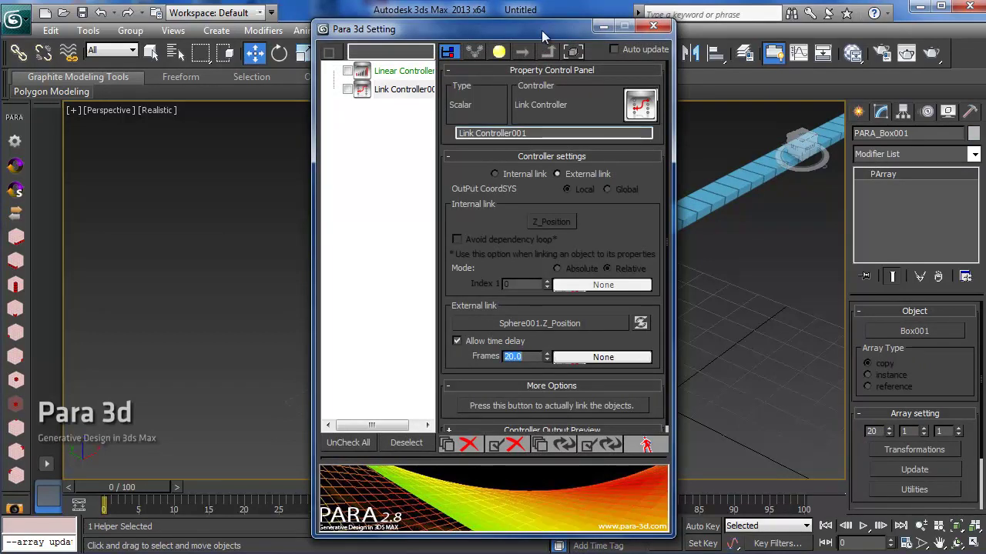
left_click_drag(540, 30, 303, 23)
left_click(416, 21)
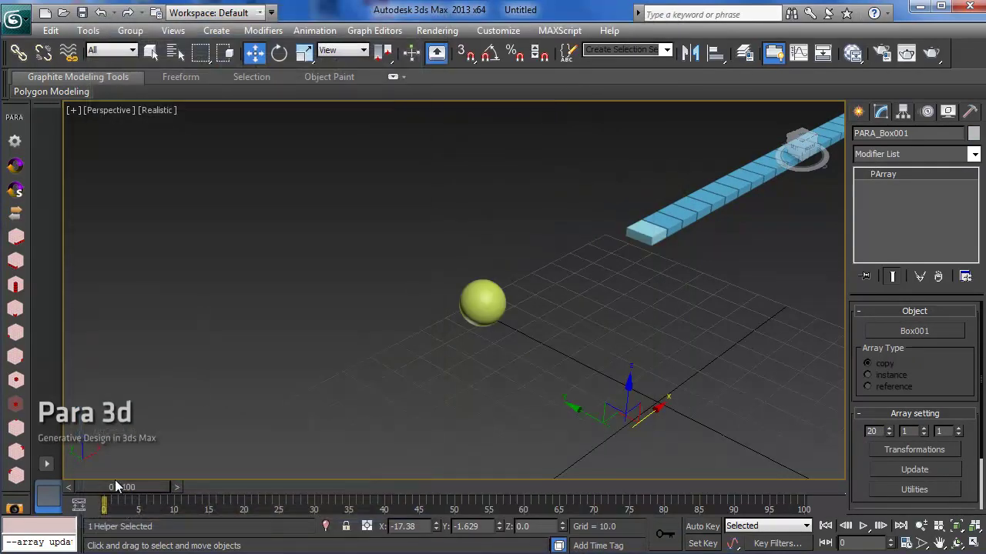
mouse_move(114, 488)
left_mouse_down()
mouse_move(186, 488)
mouse_move(106, 497)
mouse_move(564, 487)
mouse_move(116, 487)
mouse_move(259, 486)
mouse_move(172, 485)
mouse_move(657, 497)
mouse_move(693, 489)
mouse_move(107, 489)
mouse_move(764, 489)
mouse_move(111, 482)
left_mouse_up()
key("w")
middle_click_drag(468, 360, 349, 383)
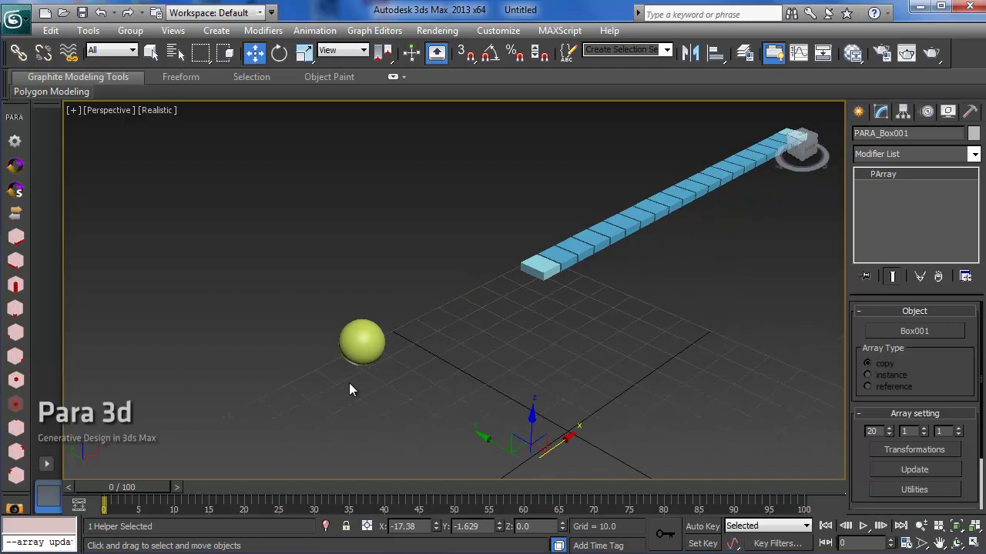
Reopen the Link Controller001 settings for the box array.
left_click(544, 264)
left_click(15, 143)
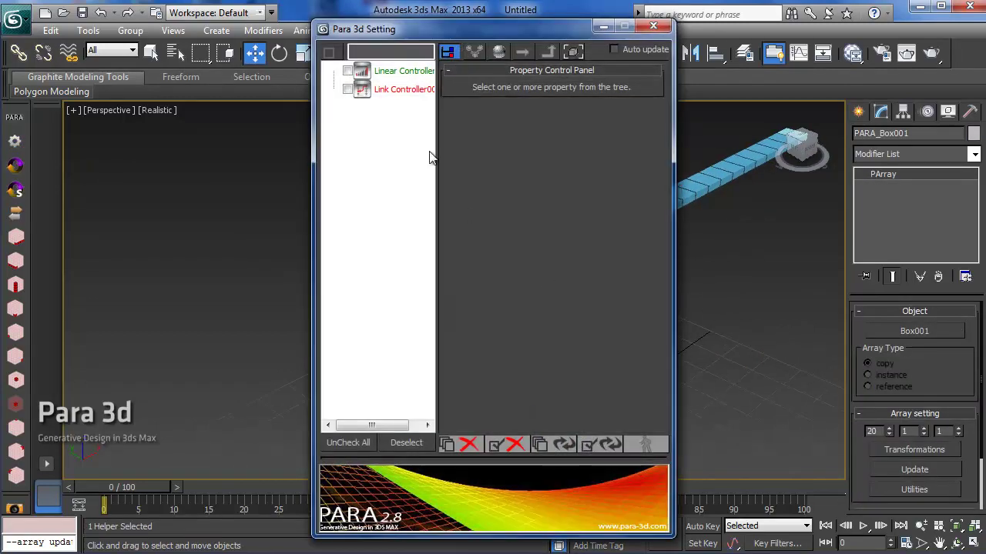
left_click(397, 89)
left_click_drag(422, 32, 114, 47)
scroll(161, 366, "down", 1)
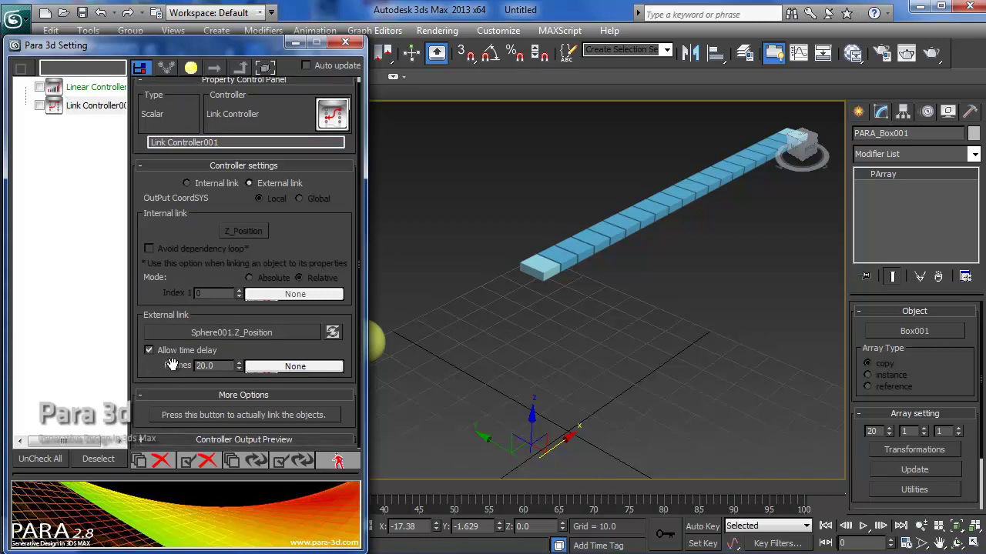
Drop an Array Variable on the delay Frames and set it to Index1.
left_click(305, 368)
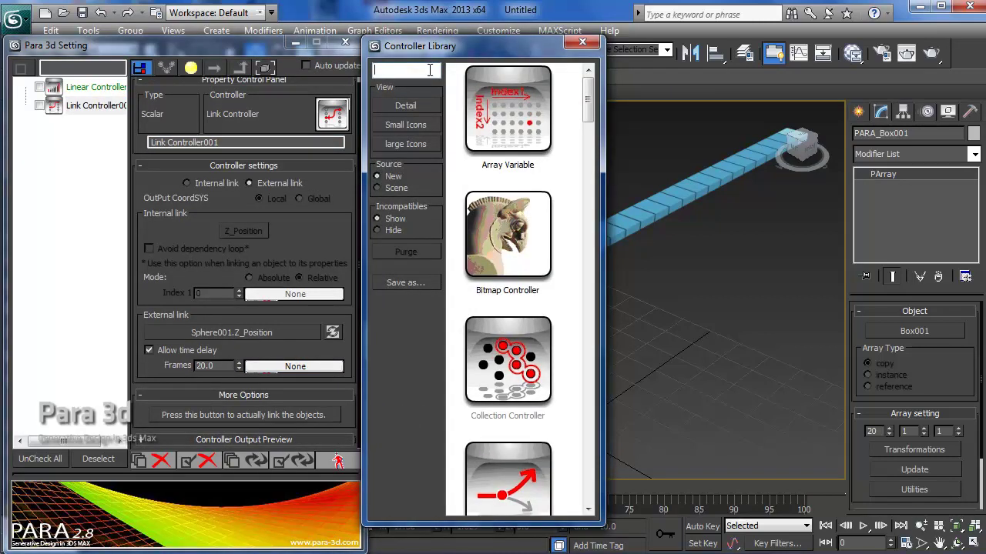
left_click_drag(431, 52, 493, 419)
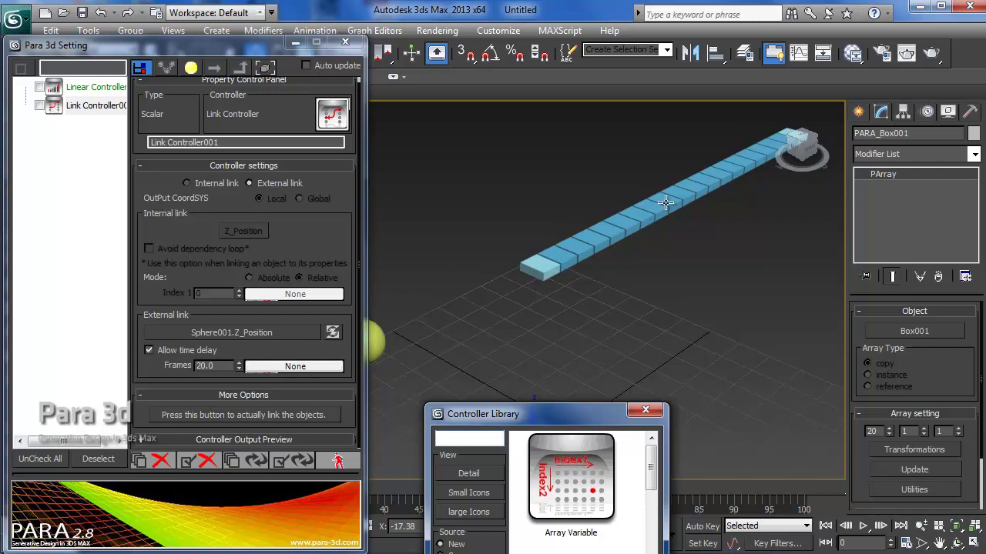
left_click_drag(490, 415, 473, 92)
left_click_drag(570, 158, 312, 363)
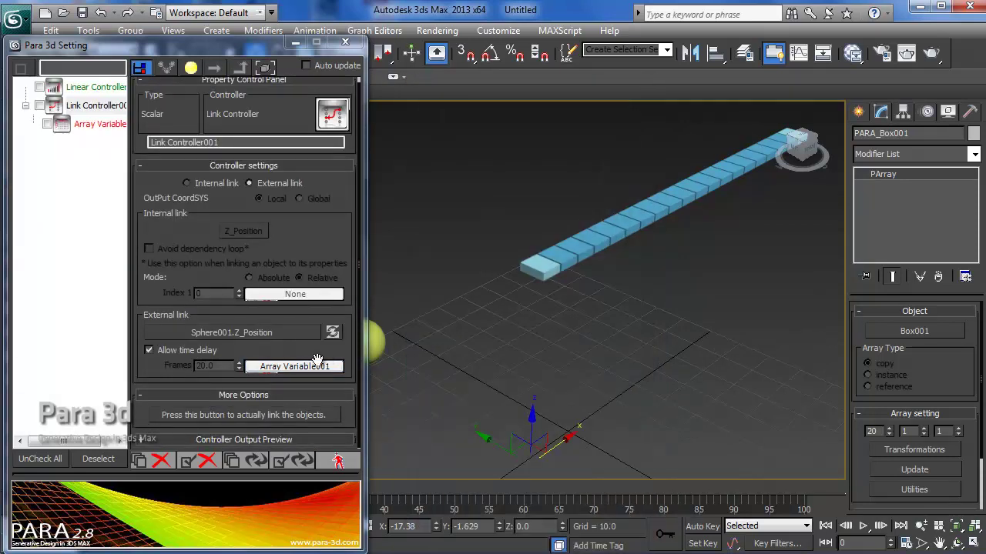
left_click(287, 367)
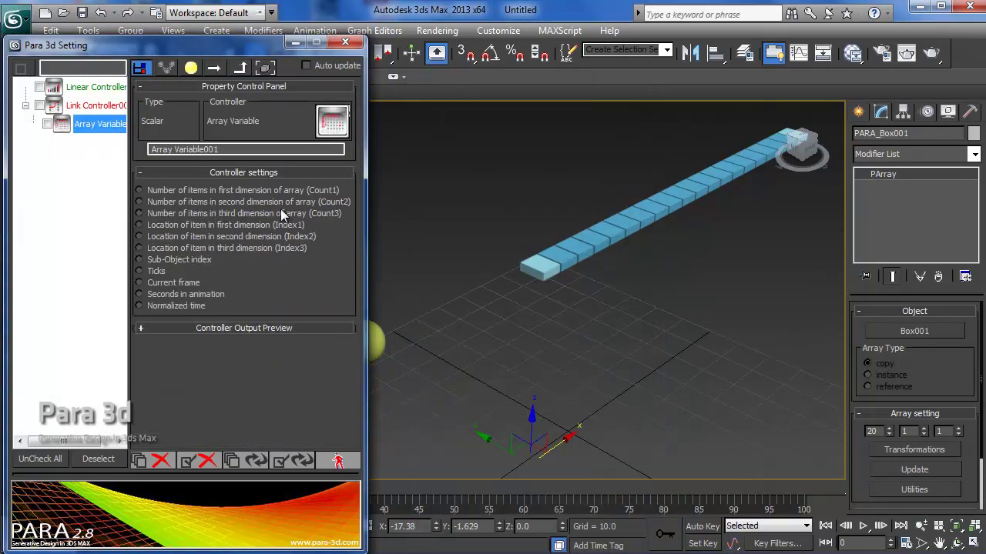
left_click(207, 229)
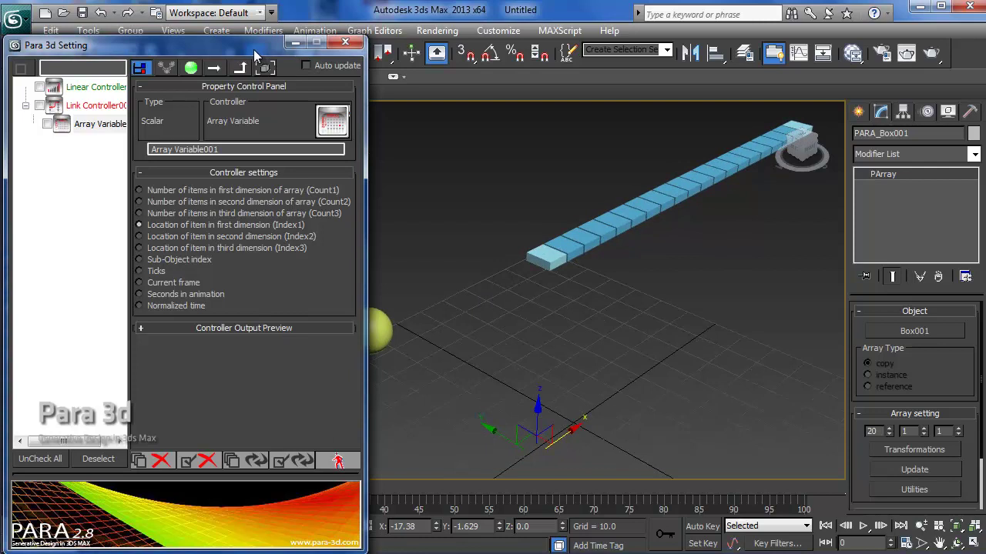
Minimize Para 3d Setting and scrub frames 86, 1 and 23 with the first box selected.
left_click(264, 67)
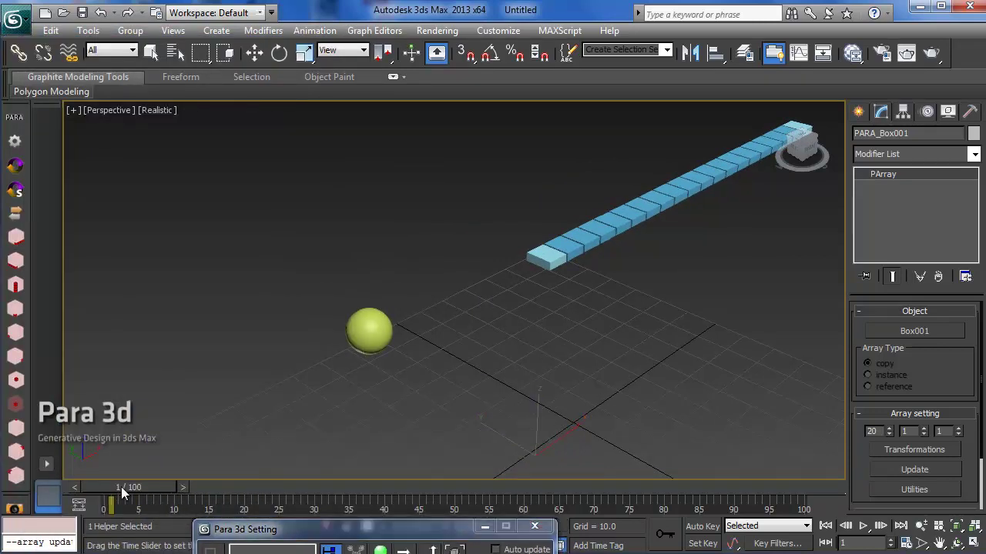
left_click_drag(136, 488, 95, 486)
key("w")
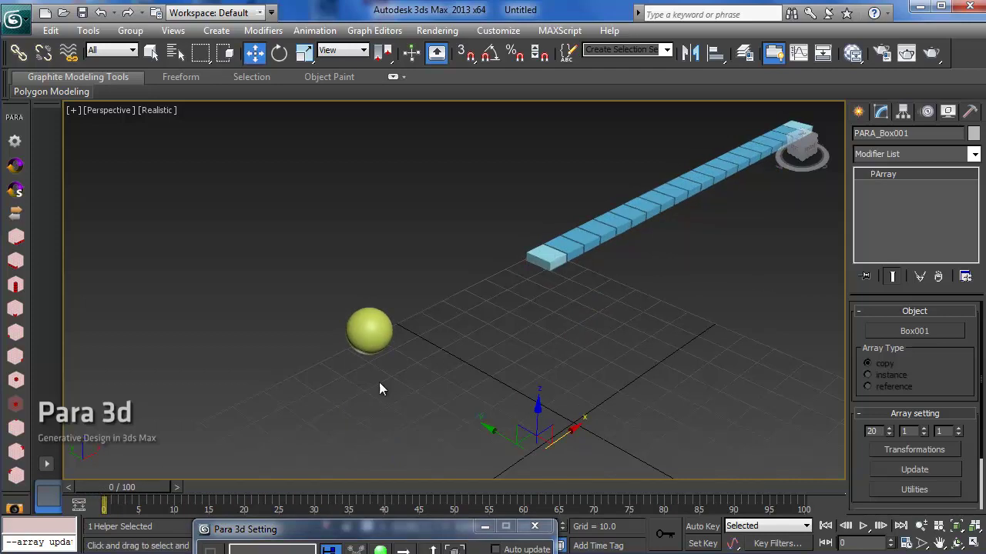
left_click_drag(132, 485, 136, 485)
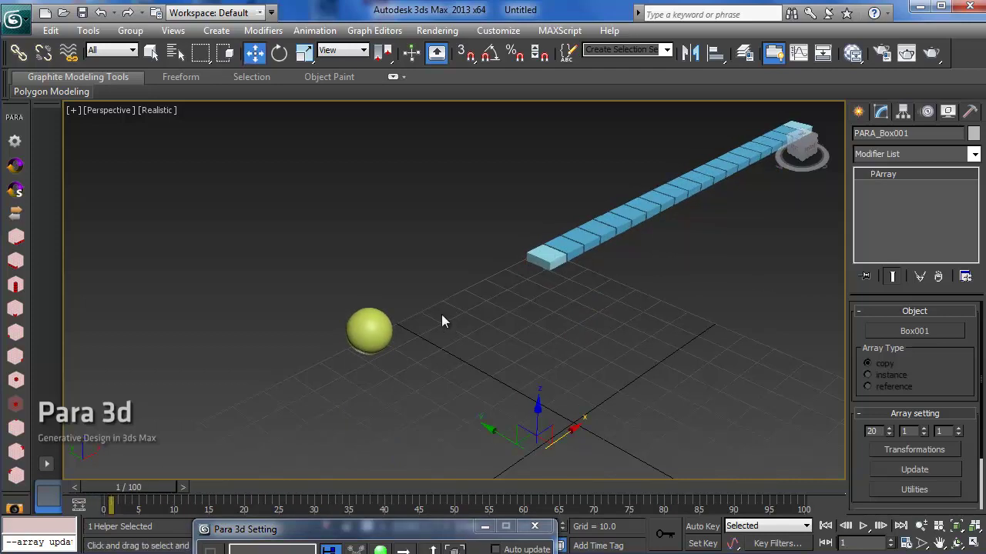
left_click(572, 245)
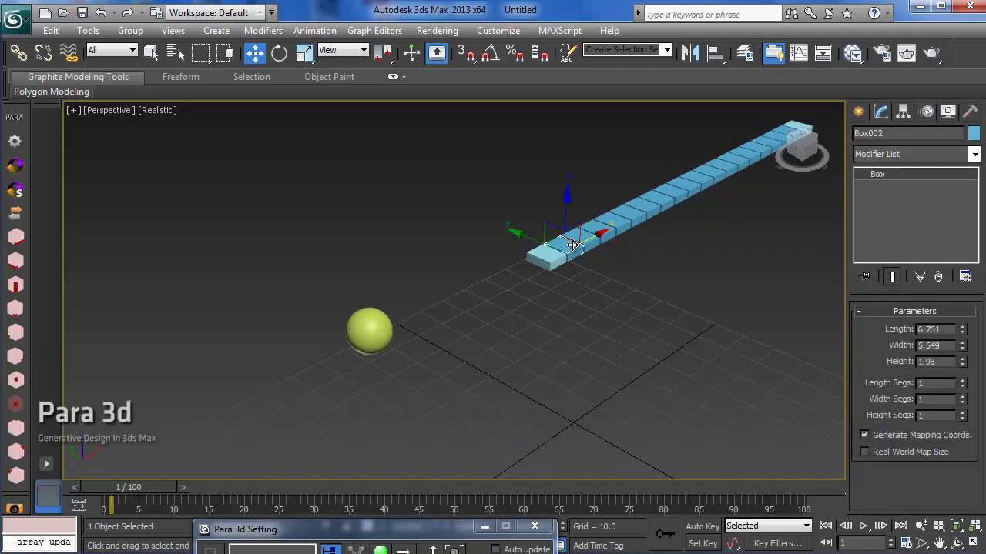
left_click_drag(139, 486, 74, 464)
key("w")
Restore the Para 3d Setting floater and deselect the box.
double_click(305, 530)
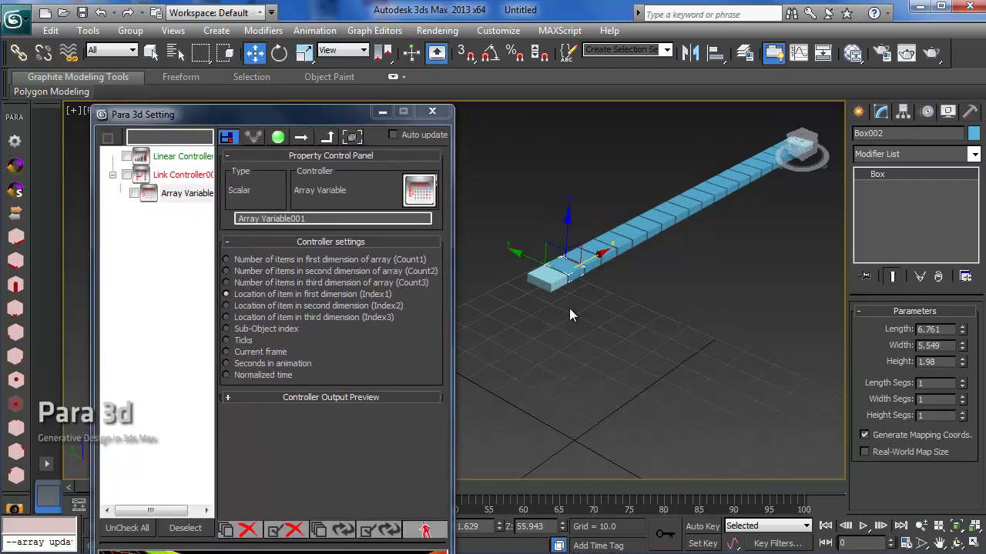
left_click(570, 339)
middle_click_drag(708, 219, 590, 336)
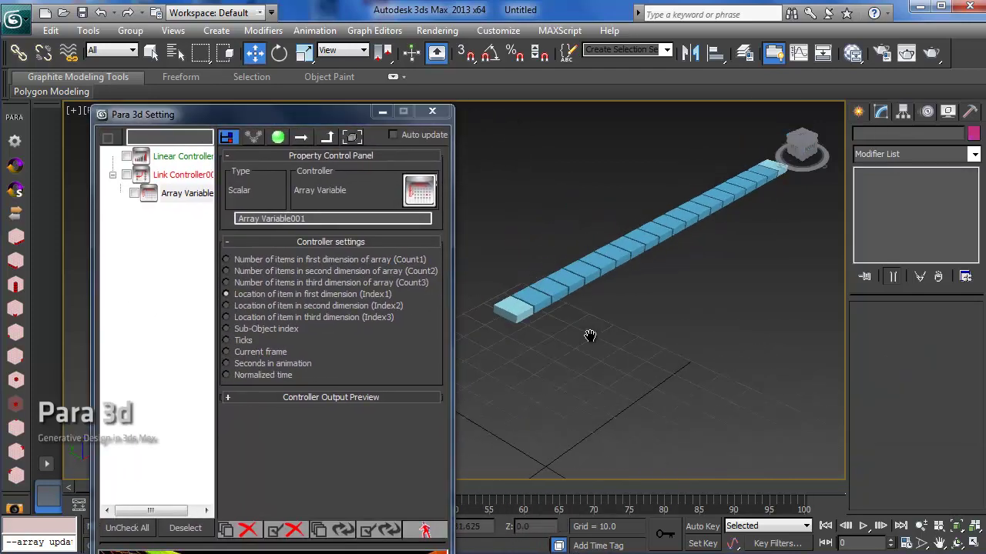
Add a Math Controller, keeping Array Variable001 as its sub-controller.
left_click(419, 191)
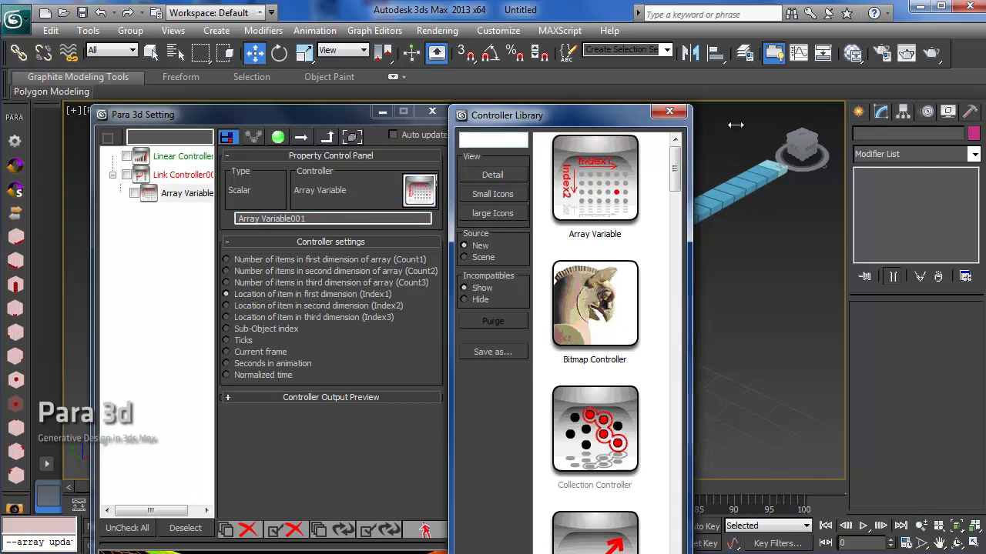
type("math")
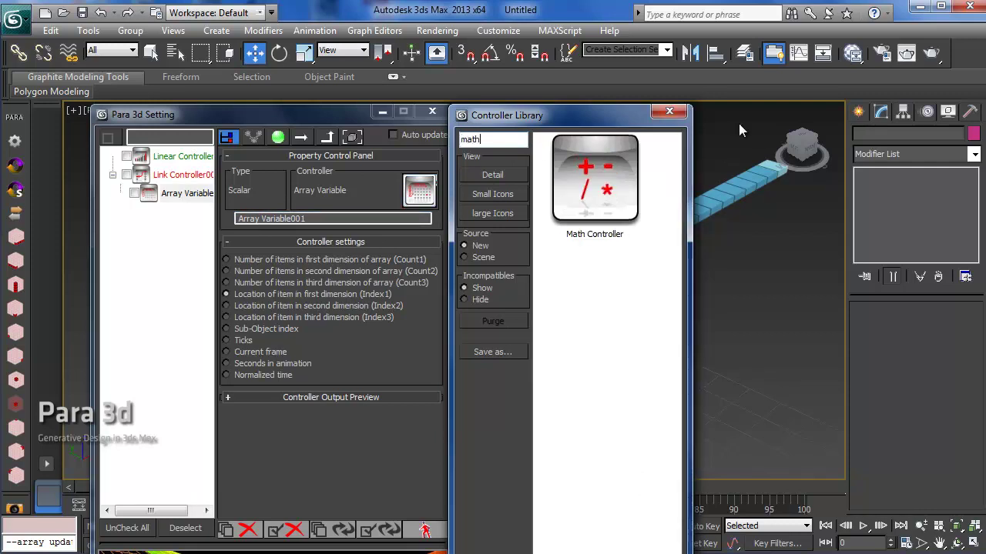
left_click_drag(584, 206, 420, 198)
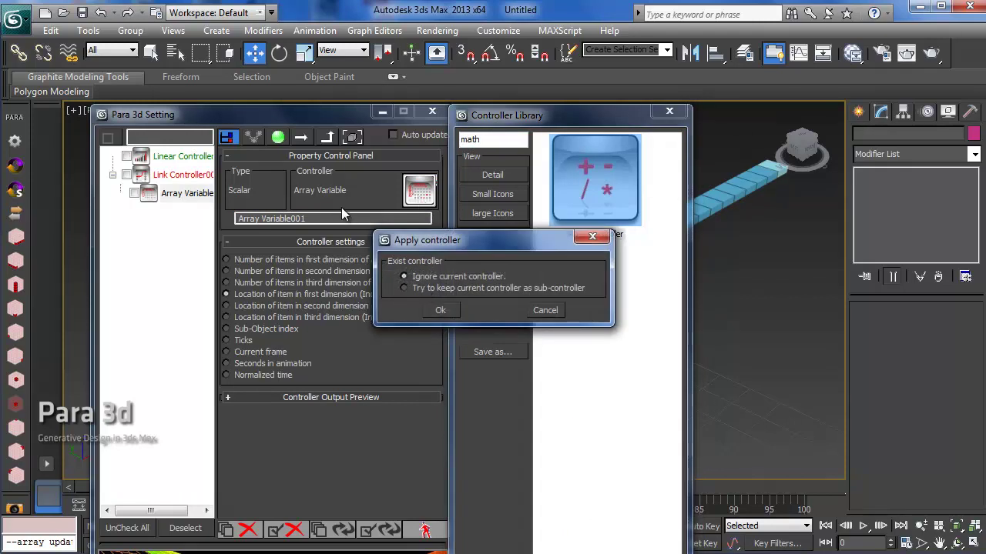
left_click(440, 311)
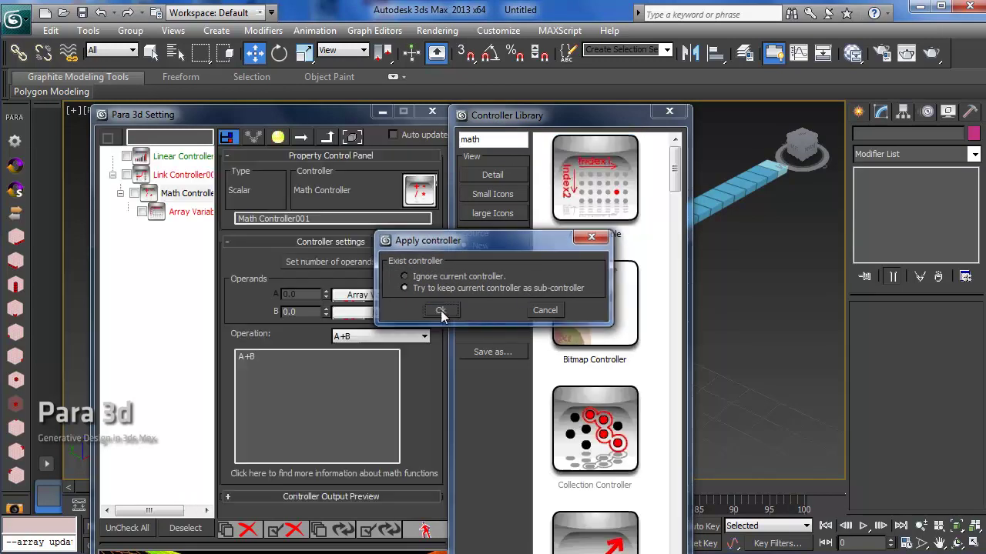
Set the Math Controller operation to A*B with B = 4.9.
left_click_drag(502, 121, 709, 163)
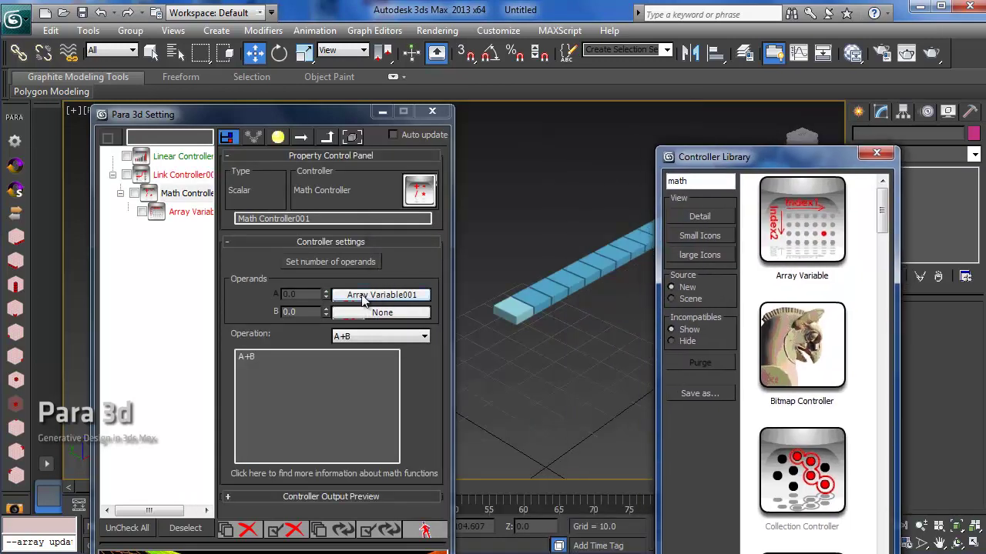
left_click(342, 335)
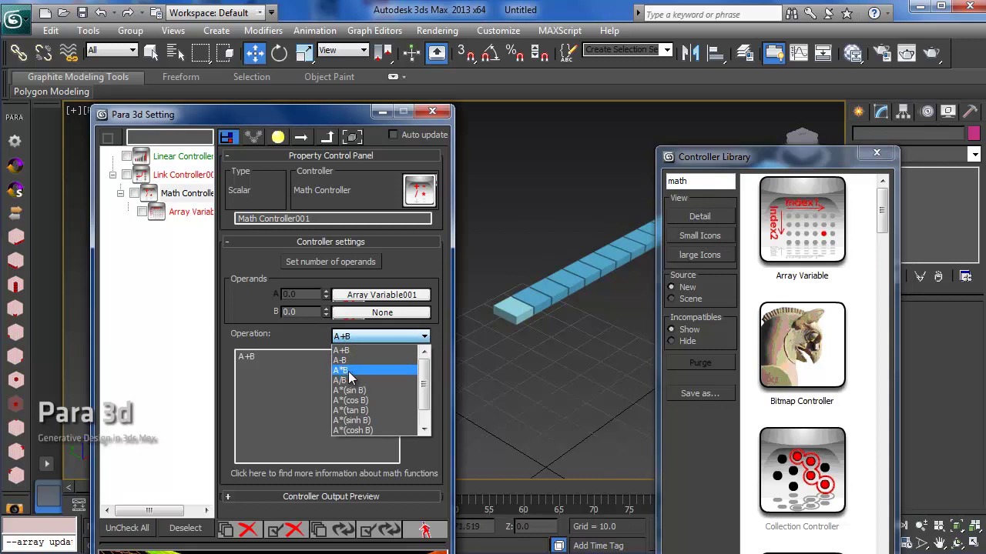
left_click(350, 372)
left_click_drag(326, 309, 328, 280)
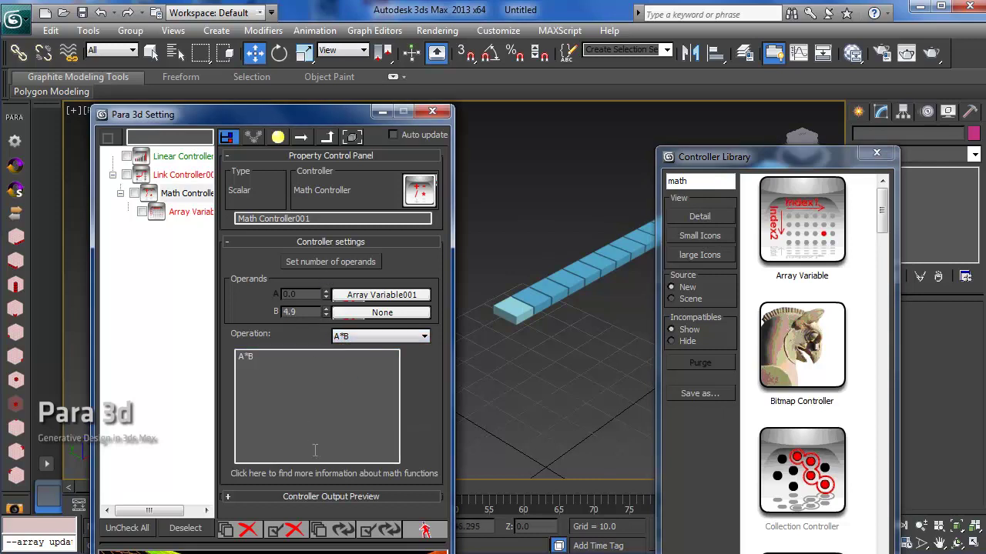
left_click(876, 152)
left_click_drag(259, 115, 221, 88)
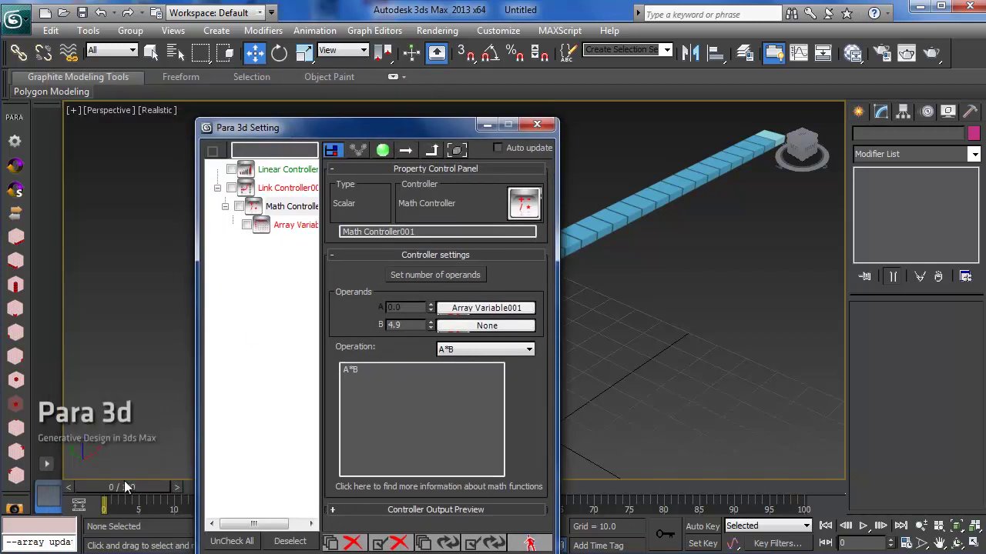
Change the Math Controller's operand B to 10.
left_click_drag(124, 488, 295, 493)
left_click_drag(338, 131, 830, 69)
middle_click_drag(436, 359, 275, 370)
left_click_drag(293, 486, 134, 474)
double_click(894, 264)
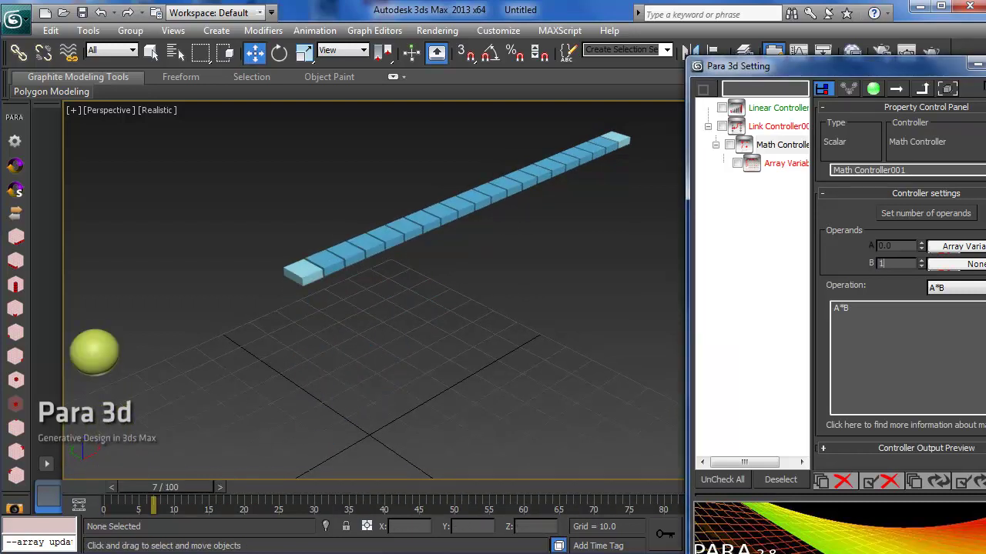
type("10")
key("Return")
Scrub the timeline to watch the boxes spread into a staircase.
left_click_drag(146, 487, 103, 502)
left_click_drag(782, 72, 685, 134)
mouse_move(117, 489)
left_mouse_down()
mouse_move(755, 475)
mouse_move(100, 487)
left_mouse_up()
Frame the whole box row and apply the controller setup to the PArray.
key("w")
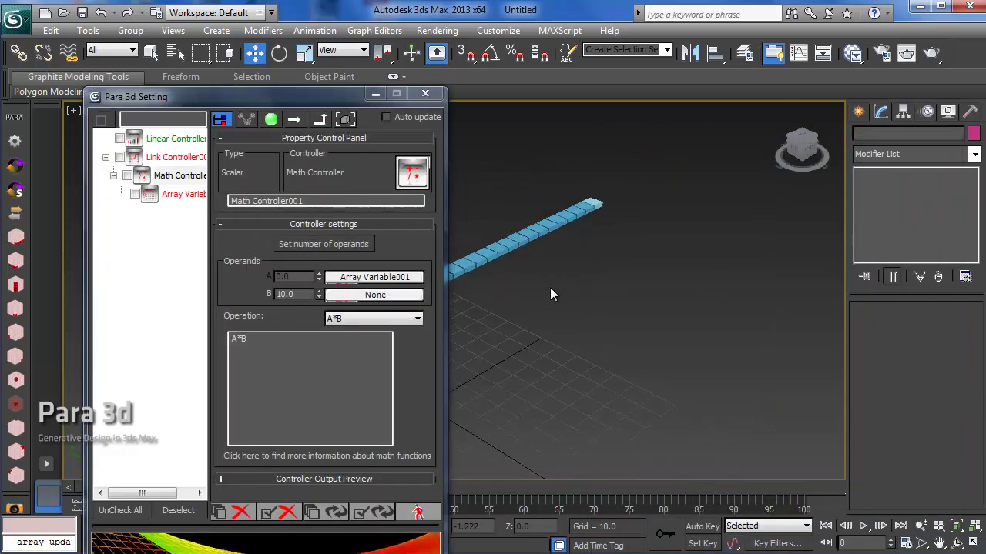
middle_click_drag(550, 294, 667, 292, "alt")
scroll(642, 324, "up", 4)
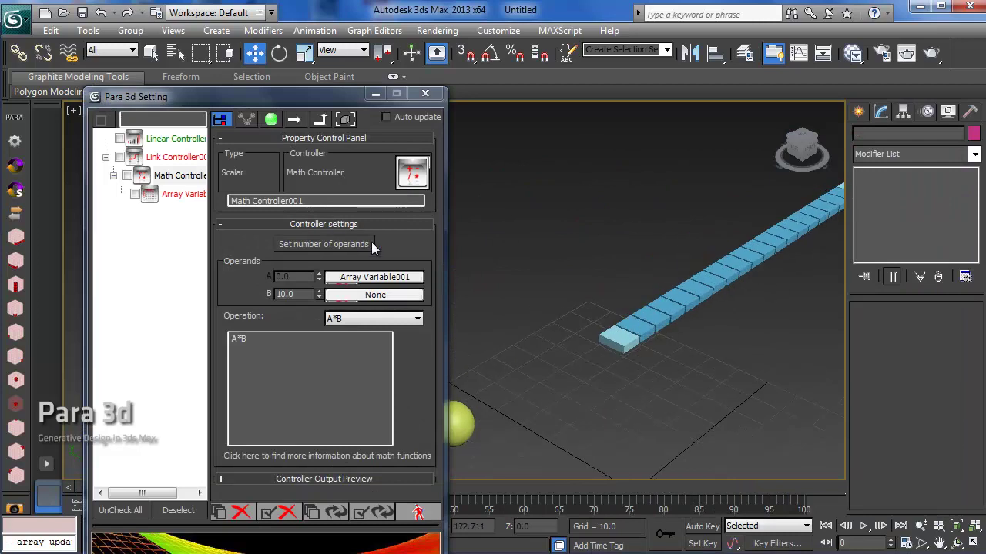
left_click_drag(293, 97, 249, 68)
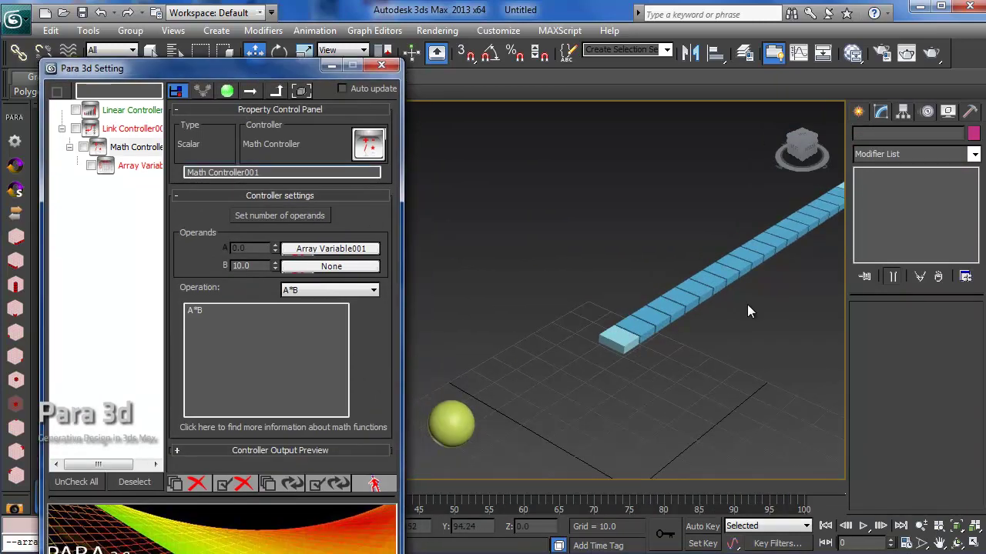
middle_click_drag(587, 316, 584, 321)
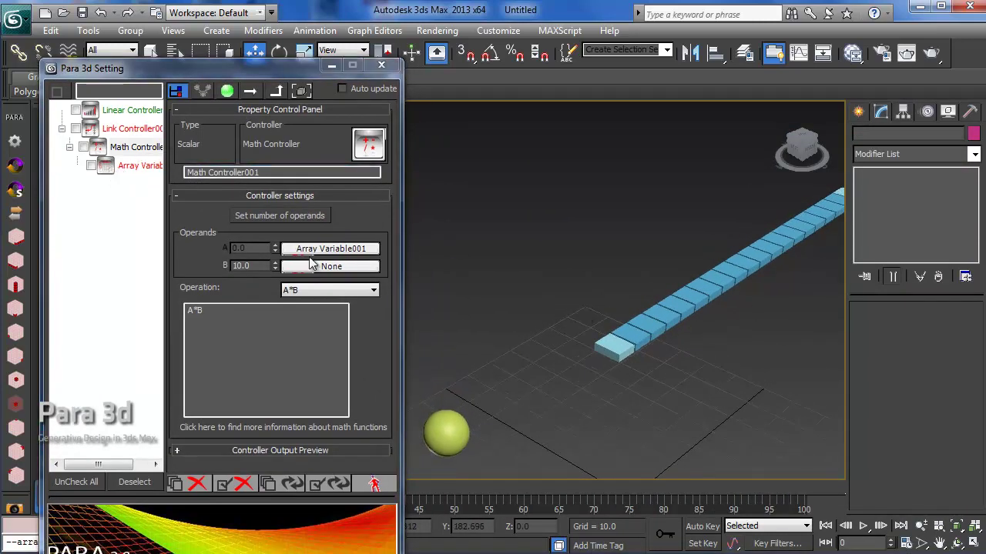
middle_click_drag(543, 350, 447, 377)
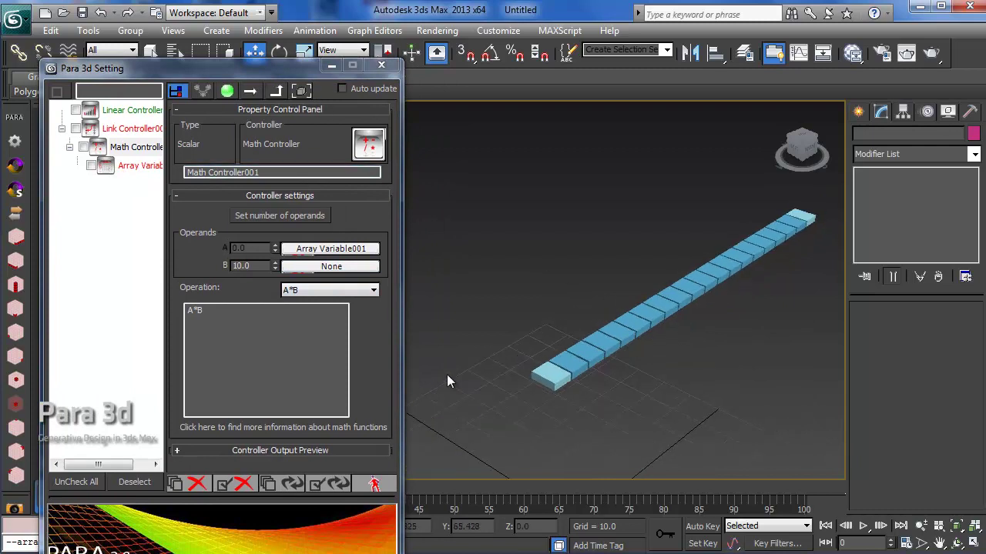
left_click(374, 483)
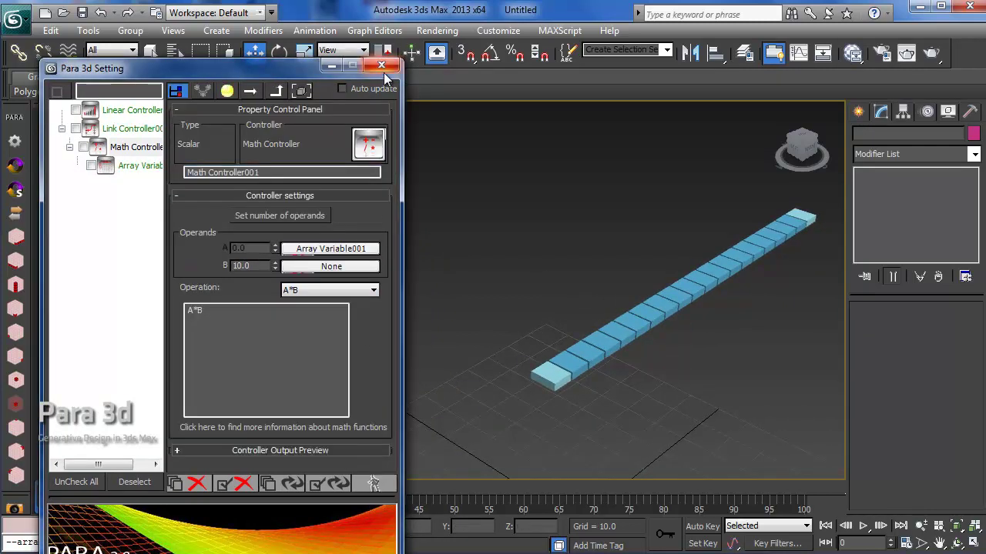
left_click(301, 92)
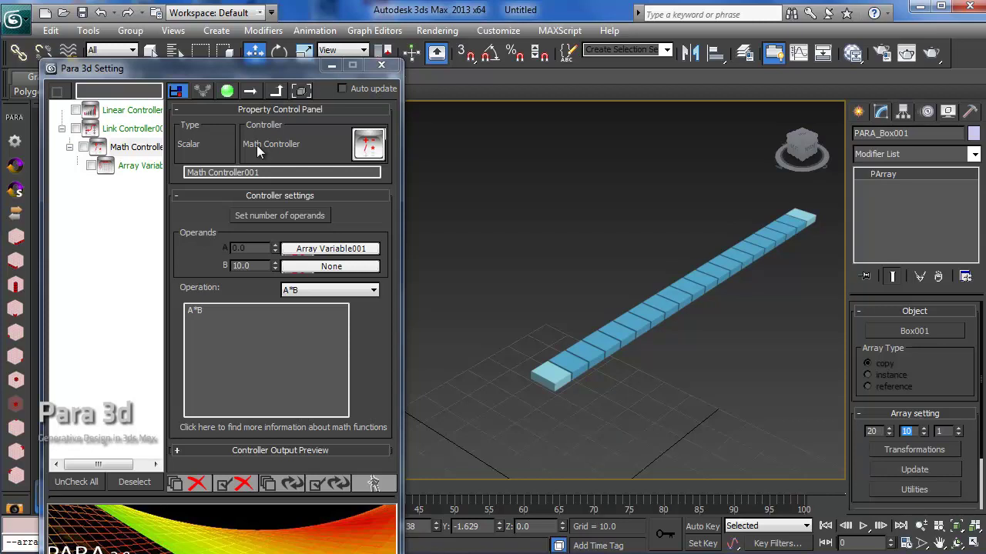
Assign a Linear Controller, found by searching 'li', to the array's Y Position.
left_click(179, 92)
left_click(179, 92)
left_click(56, 107)
left_click(64, 119)
left_click(100, 145)
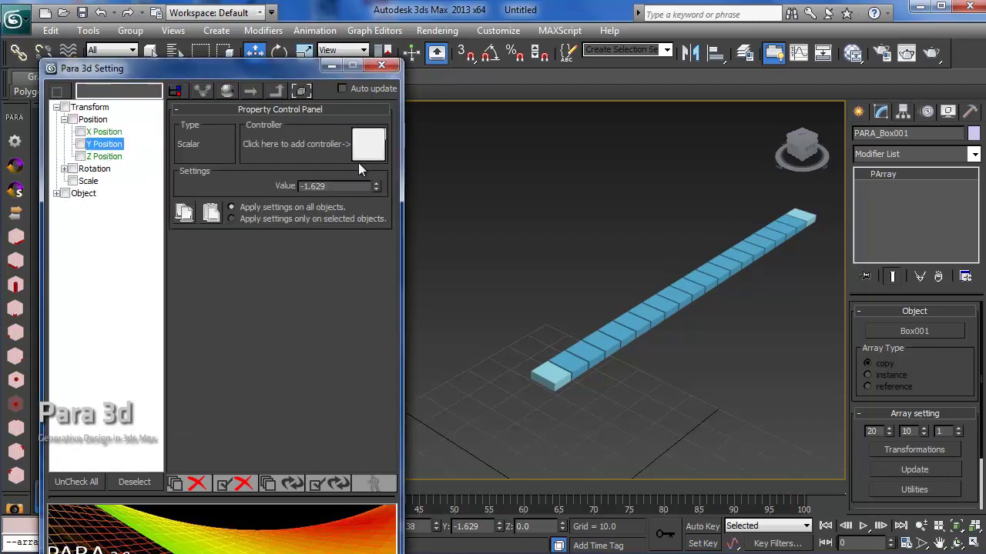
left_click(368, 146)
type("li")
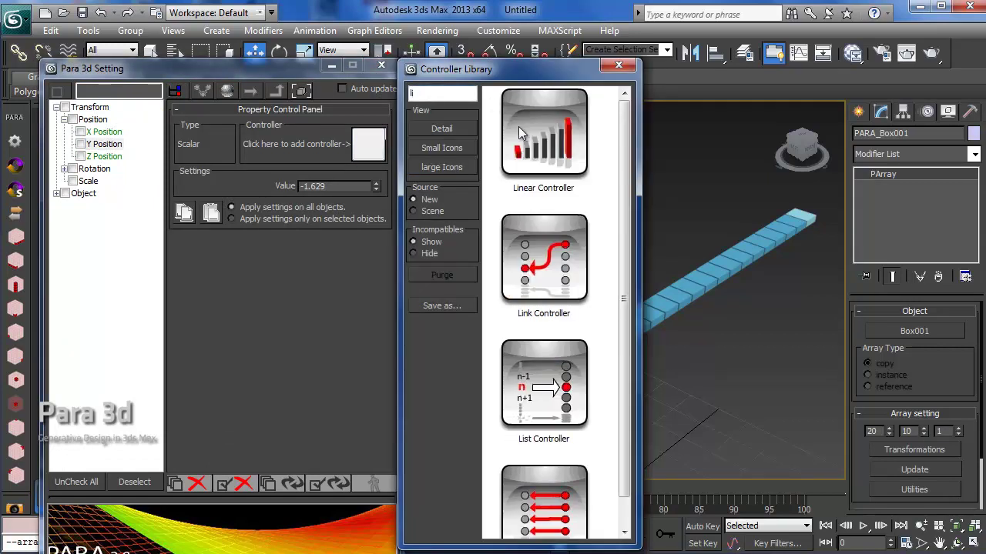
left_click_drag(518, 126, 375, 145)
left_click(618, 65)
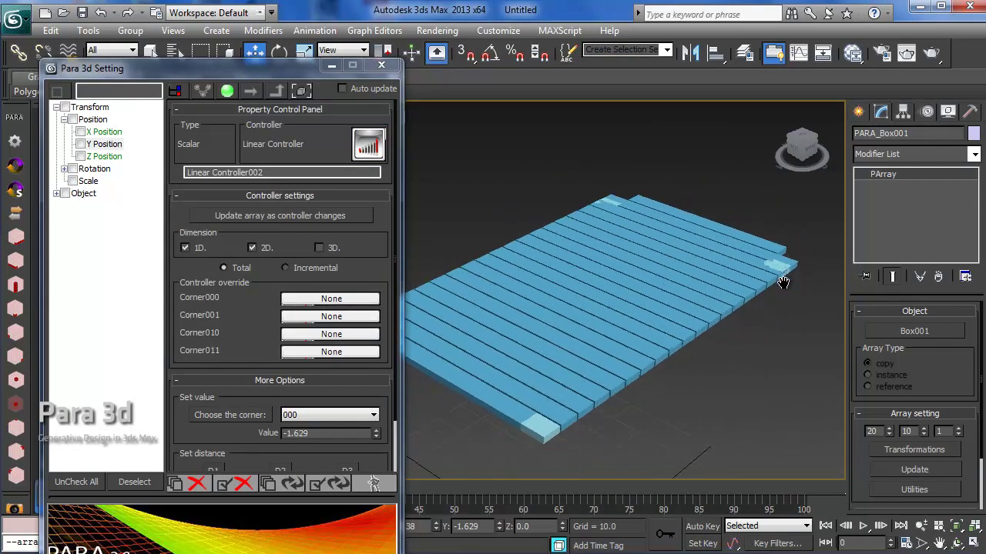
Turn off the Linear Controller's 1D dimension and confirm its settings.
scroll(254, 443, "down", 3)
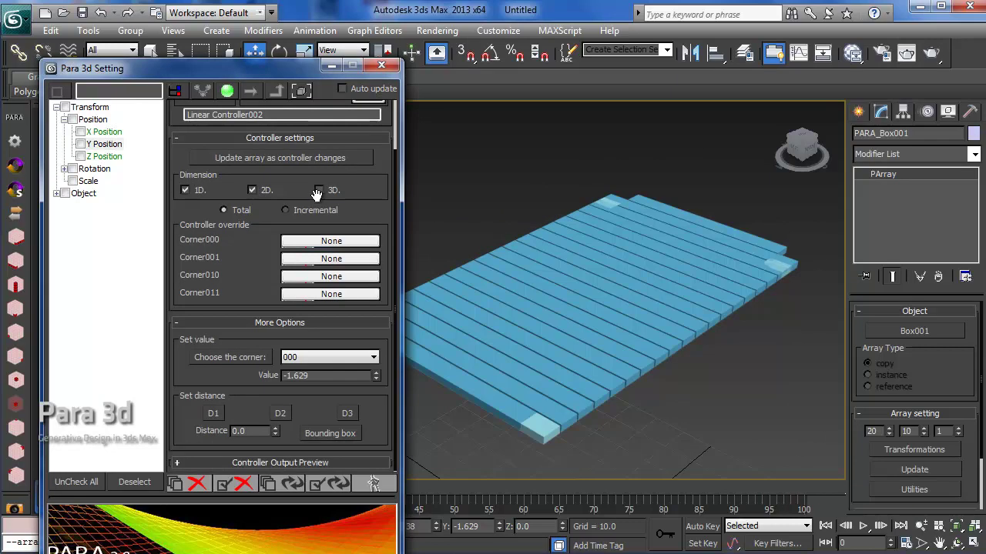
left_click(193, 193)
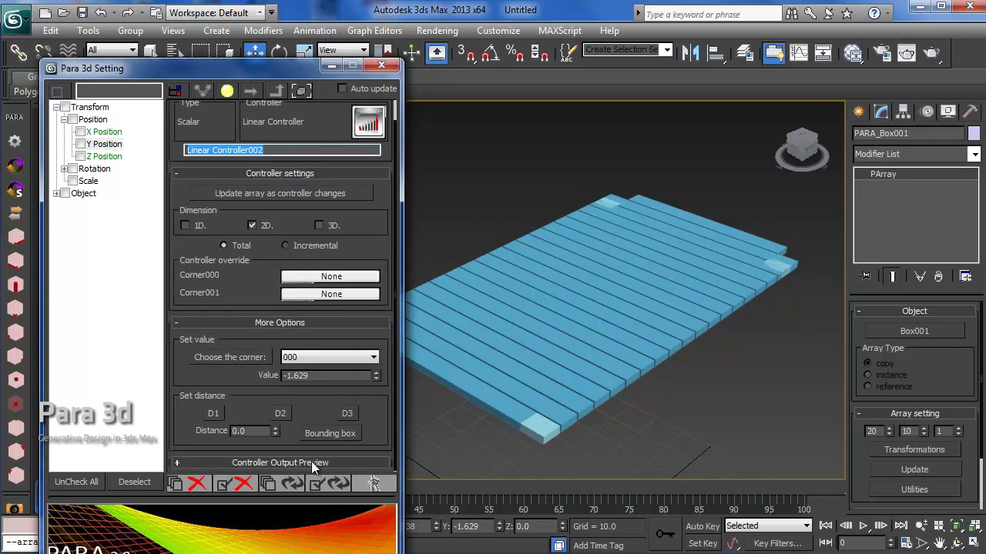
left_click(318, 482)
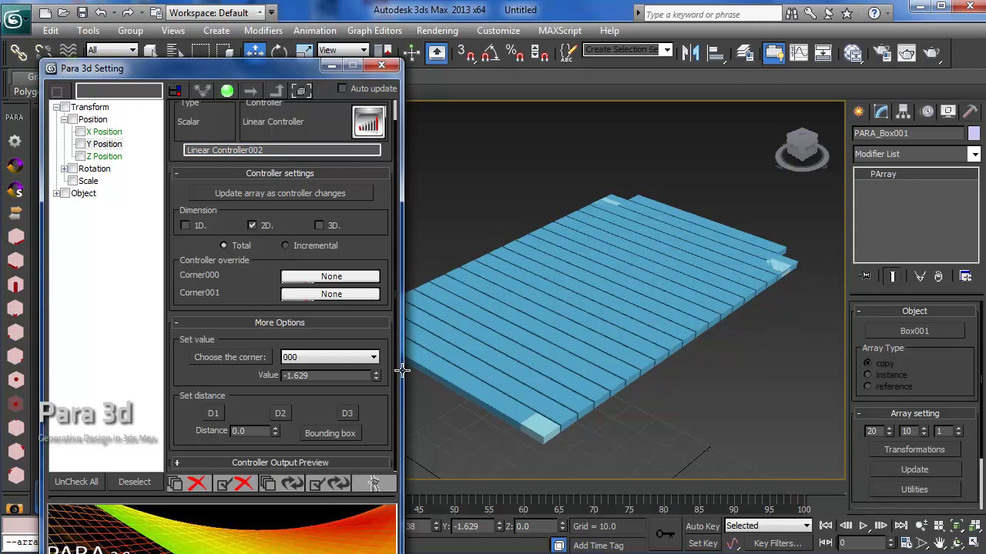
middle_click_drag(559, 312, 614, 262)
Increase the Z Position Math Controller from two to three operands.
left_click(104, 156)
left_click(316, 417)
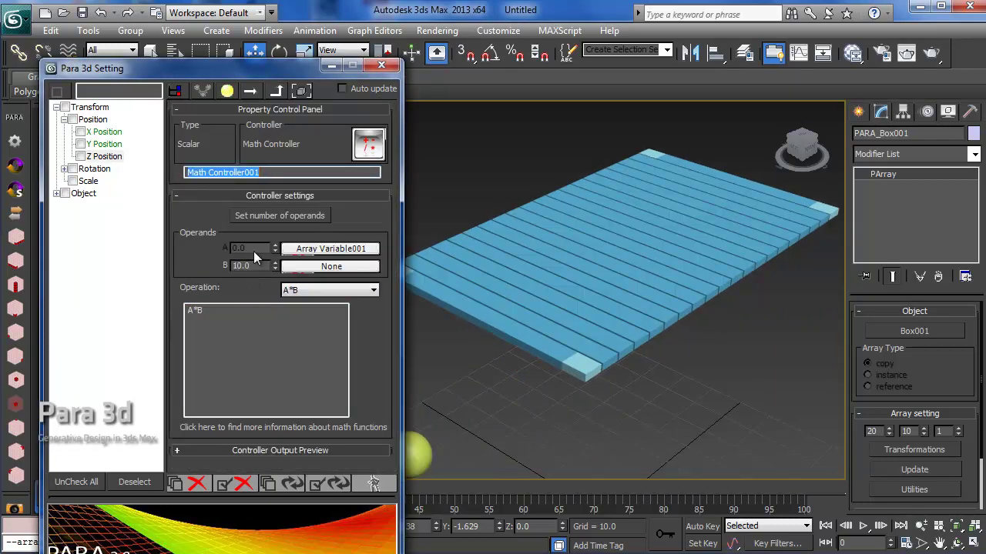
left_click(253, 215)
left_click(593, 273)
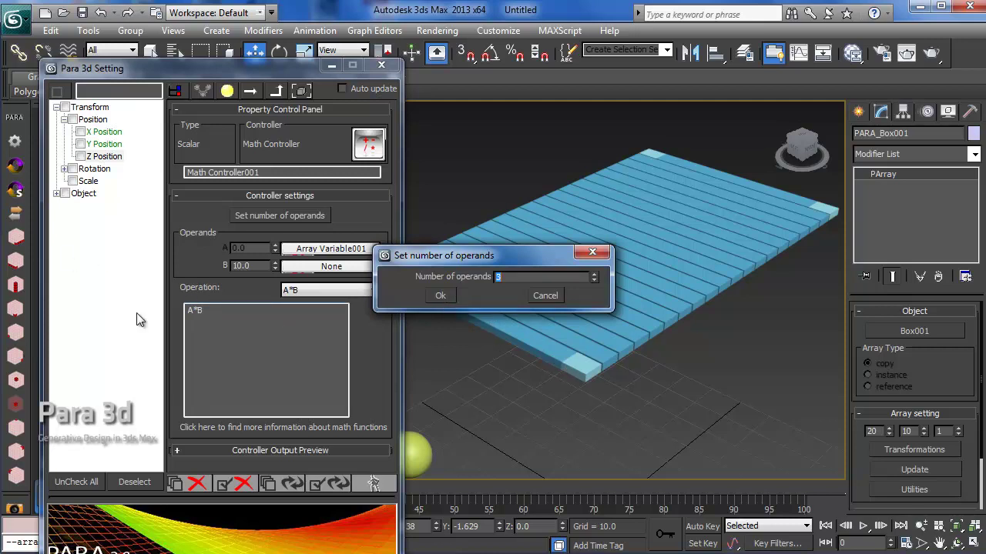
left_click(437, 295)
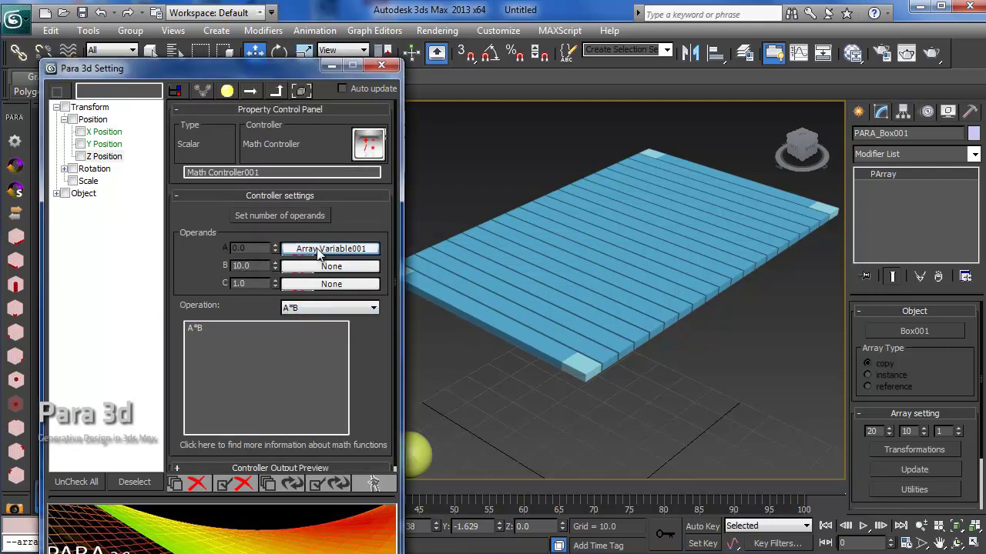
Copy the Array Variable onto operand B and set it to Index2.
left_click_drag(317, 256, 315, 267)
left_click(457, 306)
left_click(327, 268)
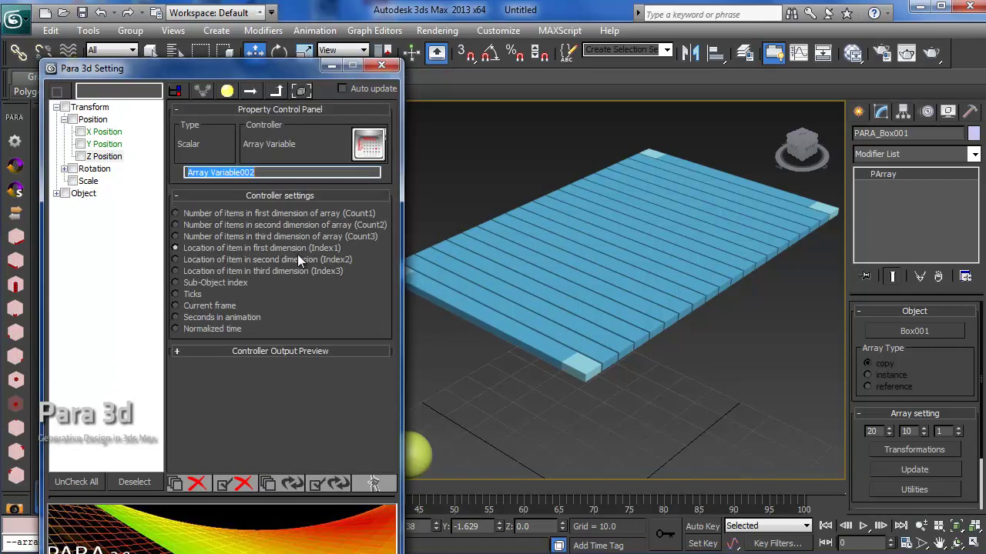
left_click(338, 260)
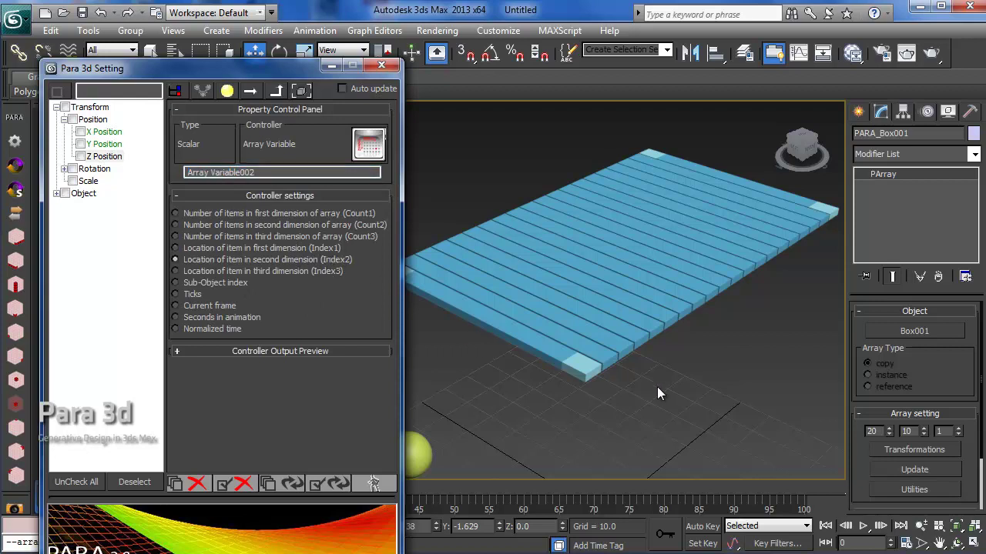
scroll(590, 363, "down", 3)
middle_click_drag(562, 364, 544, 337)
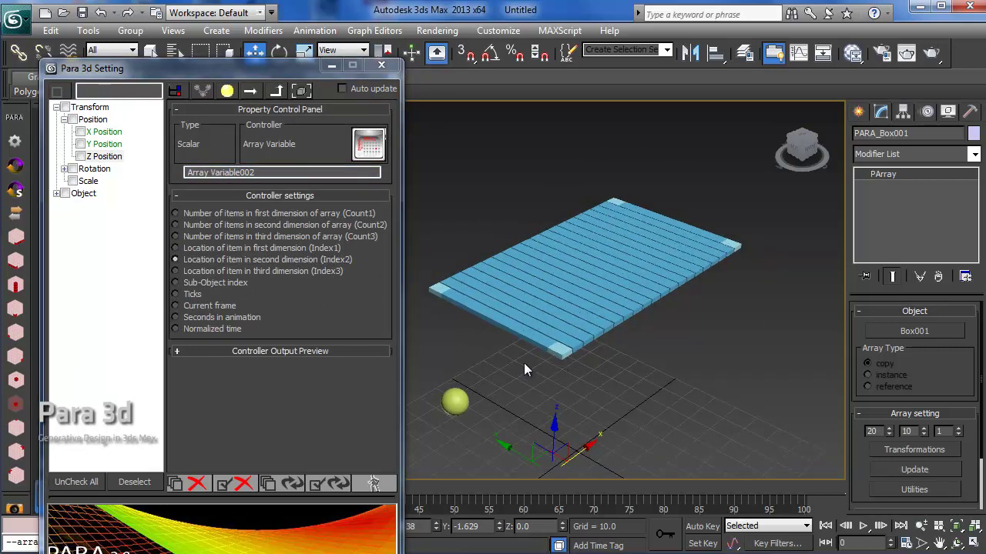
middle_click_drag(520, 368, 512, 470)
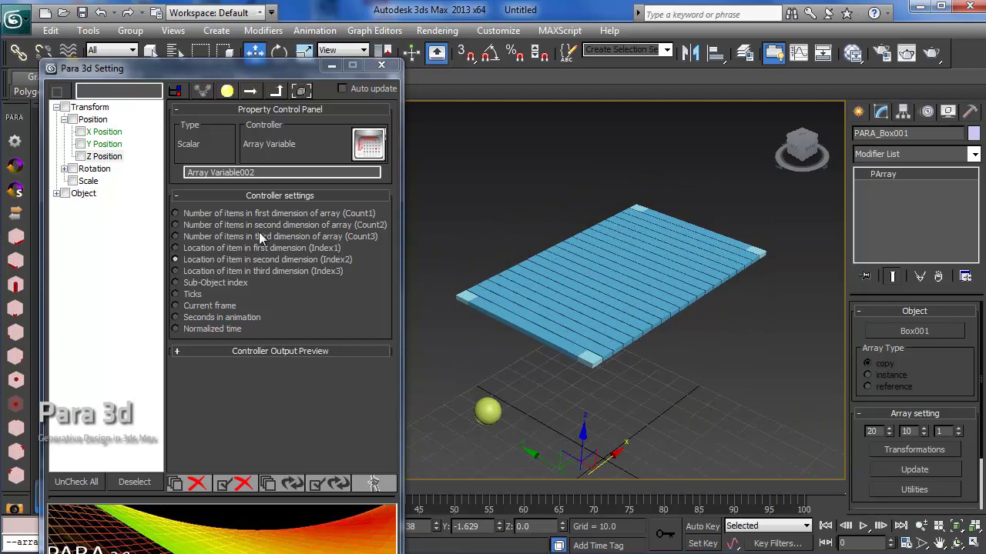
Rename the array variables to index1 and index2.
left_click(277, 168)
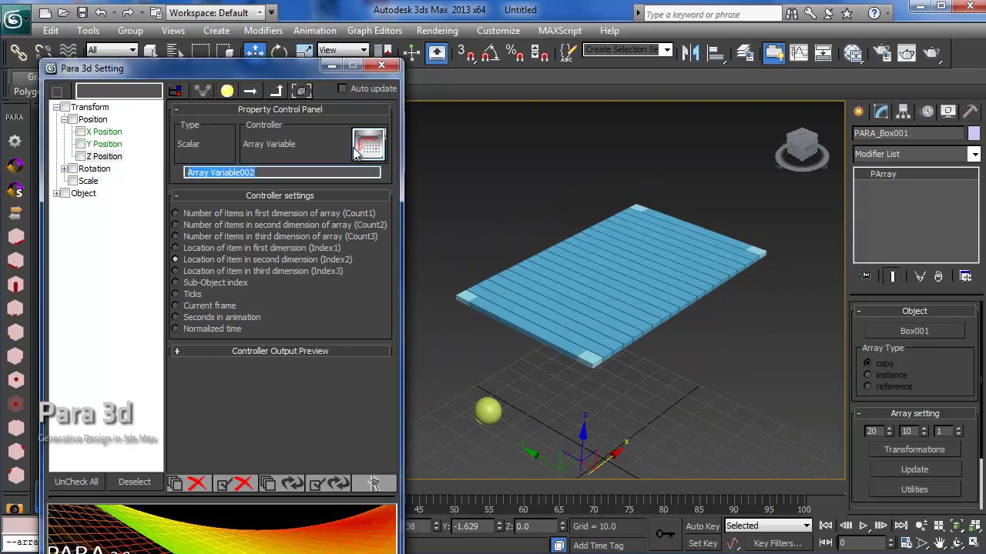
type("index2")
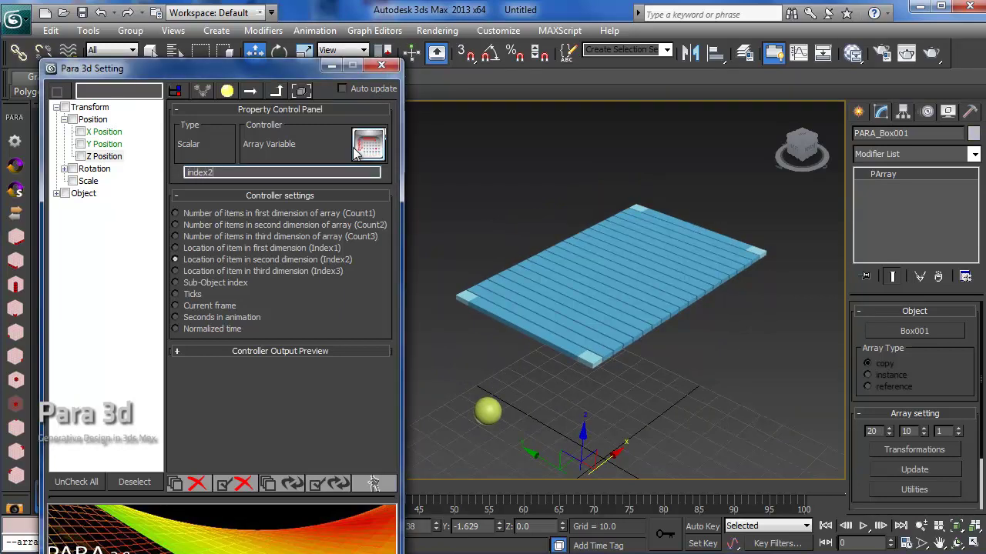
left_click(275, 92)
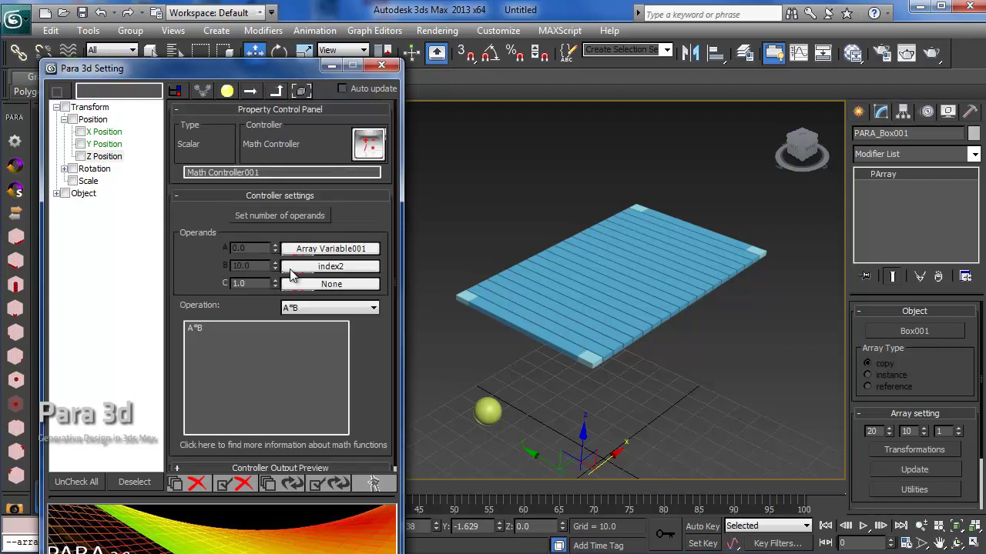
left_click(301, 254)
type("index1")
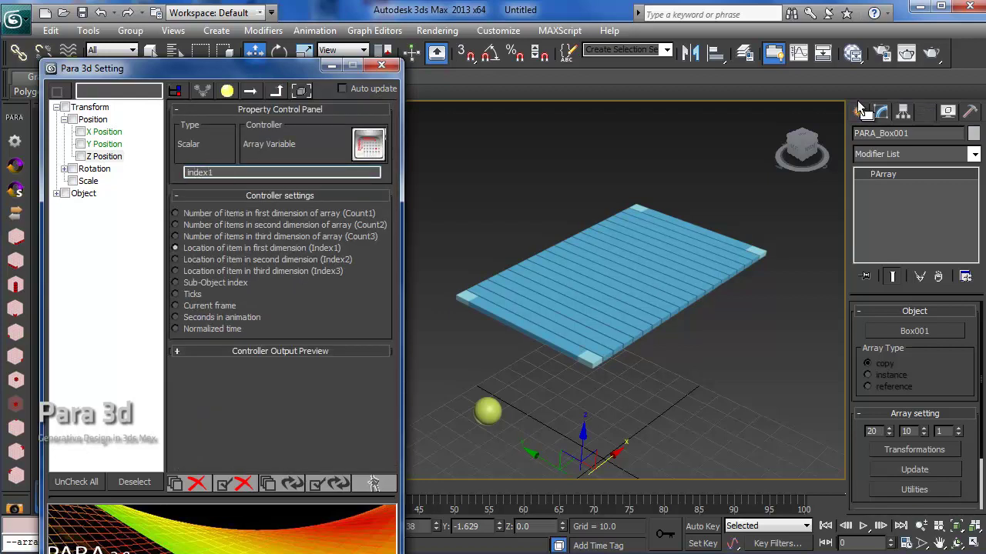
left_click(286, 91)
Enter the expression c*(A+B) and apply it to refresh the array.
scroll(195, 328, "down", 1)
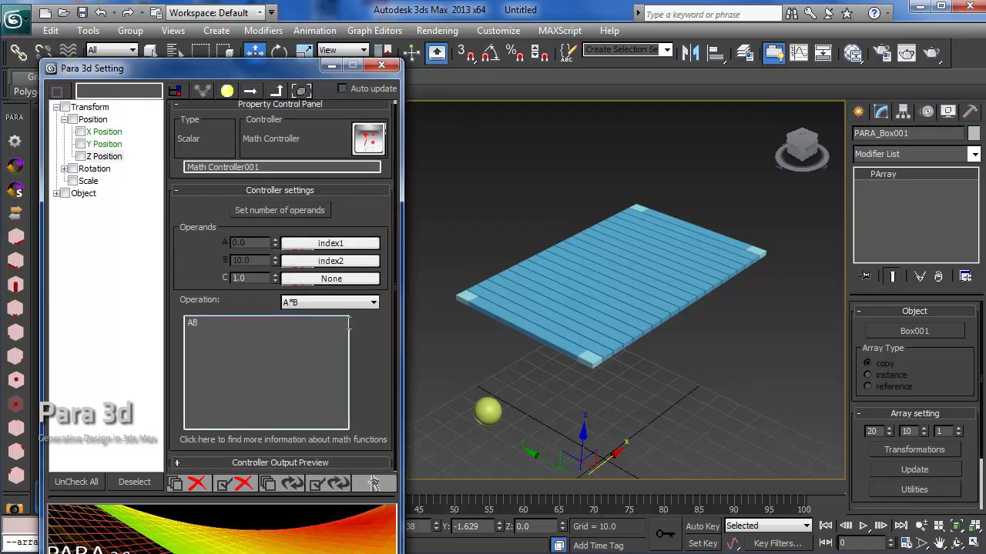
type("(A+B")
key("Home")
type("c*")
left_click(317, 481)
left_click(371, 484)
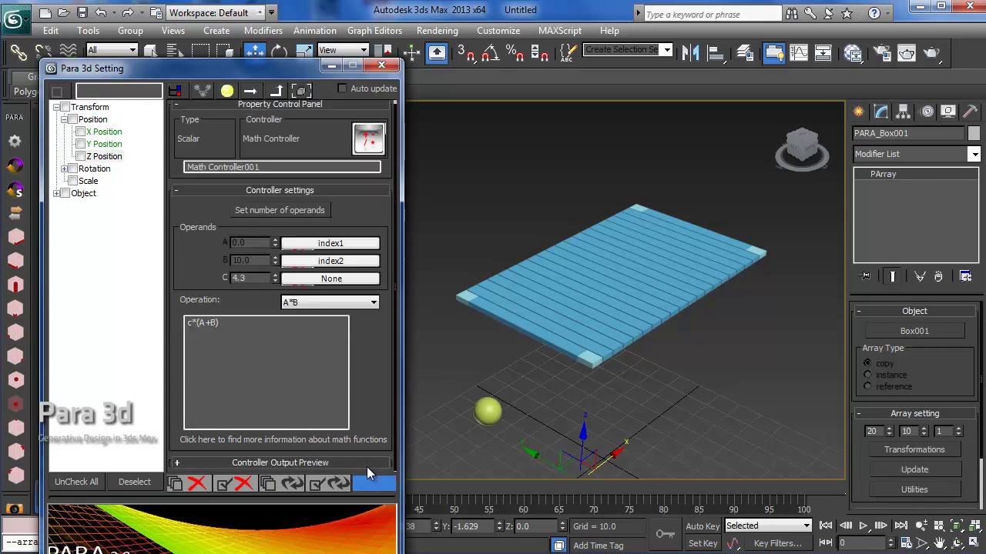
Close Para 3d Setting, scrub to frame 52, select a box, and dock the Para 3d toolbar left.
left_click(382, 65)
left_click_drag(144, 486, 520, 471)
key("w")
scroll(359, 290, "up", 8)
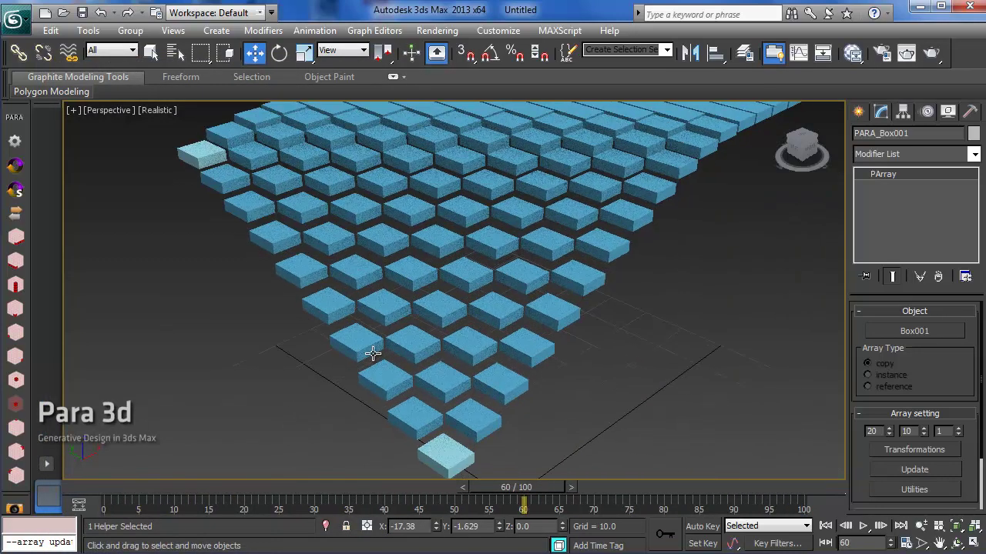
left_click(454, 332)
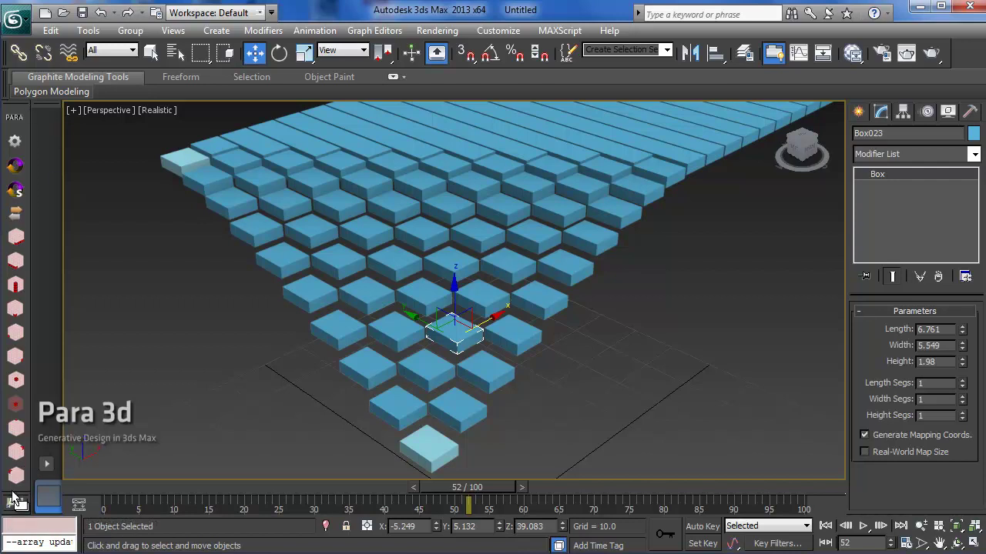
left_click_drag(80, 260, 46, 124)
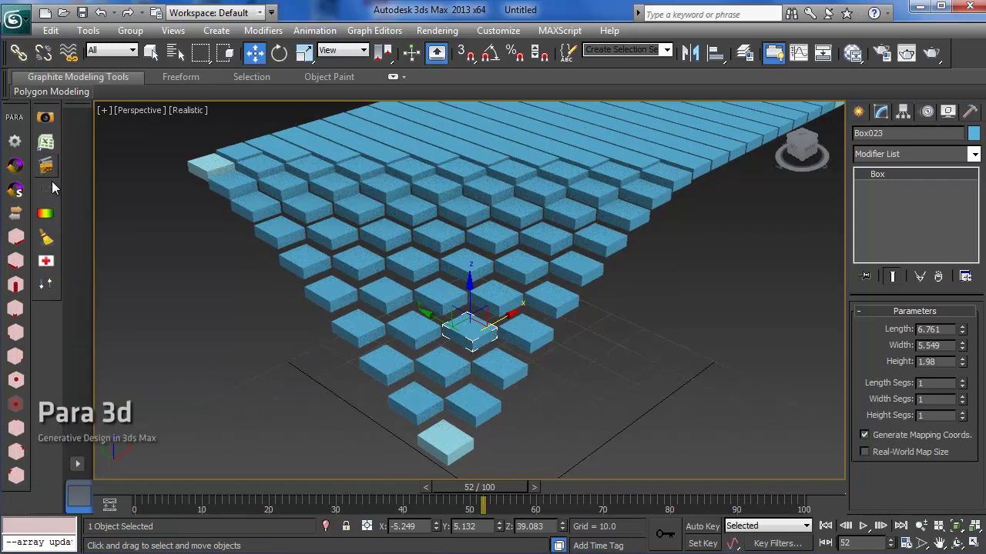
Label all items by Item location (Index) and update the labels.
left_click(50, 193)
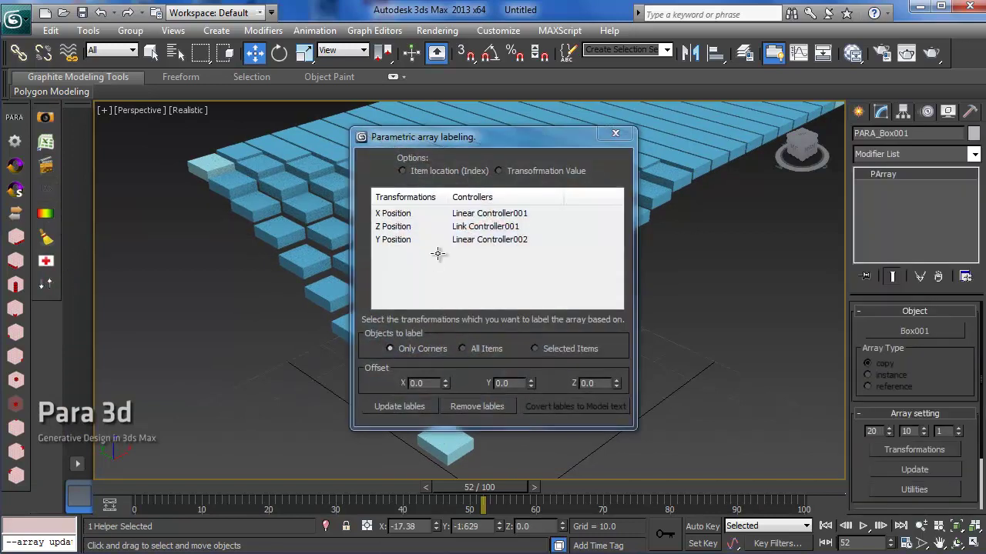
left_click(423, 171)
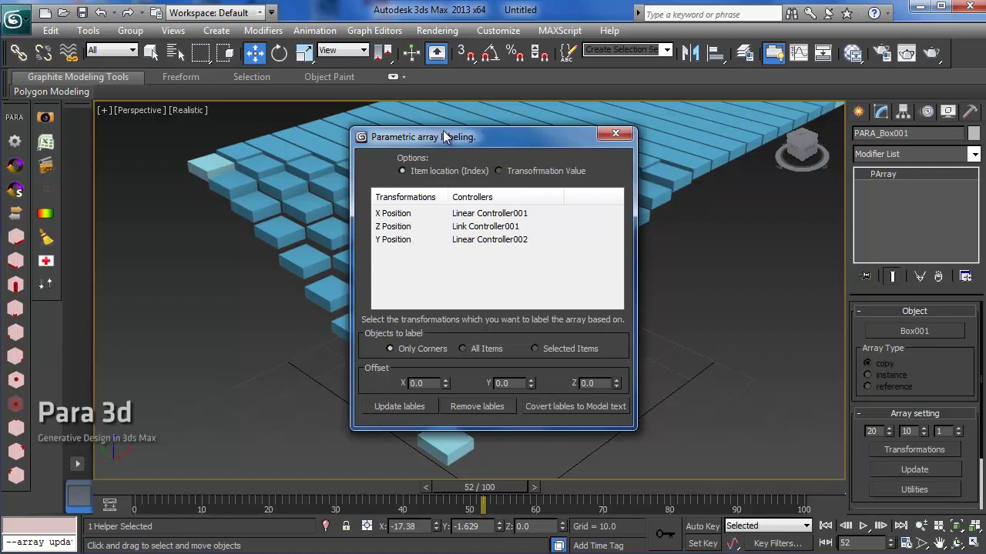
left_click_drag(420, 137, 186, 131)
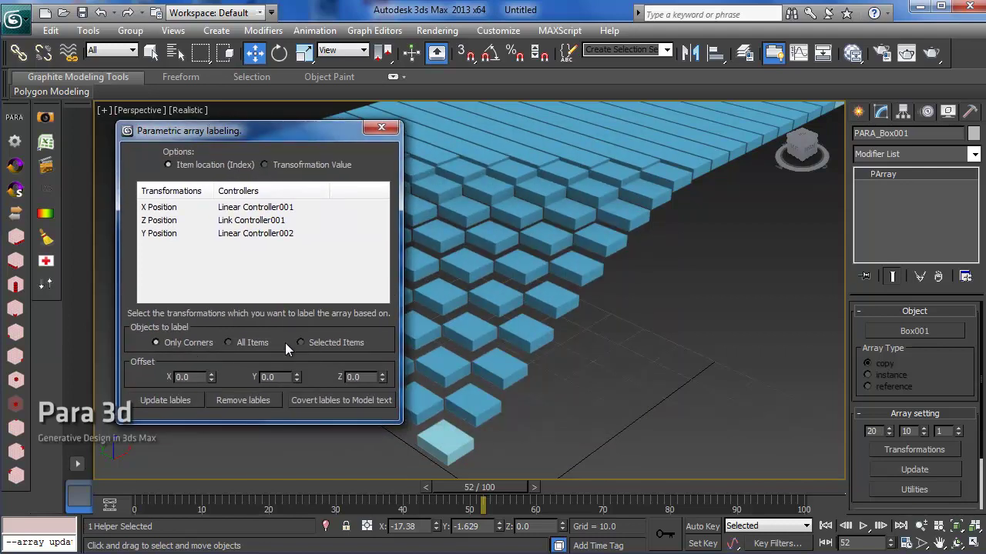
left_click(245, 342)
left_click(179, 400)
Pan across the array to read index labels like 1,1 and 2,1, then reopen Para 3d Setting.
middle_click_drag(493, 333, 521, 381)
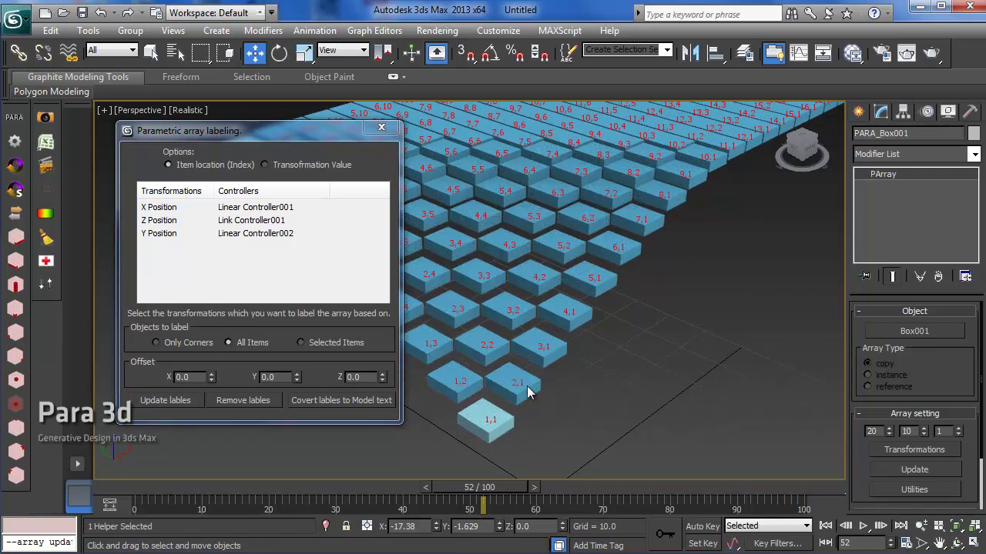
middle_click_drag(524, 379, 611, 398)
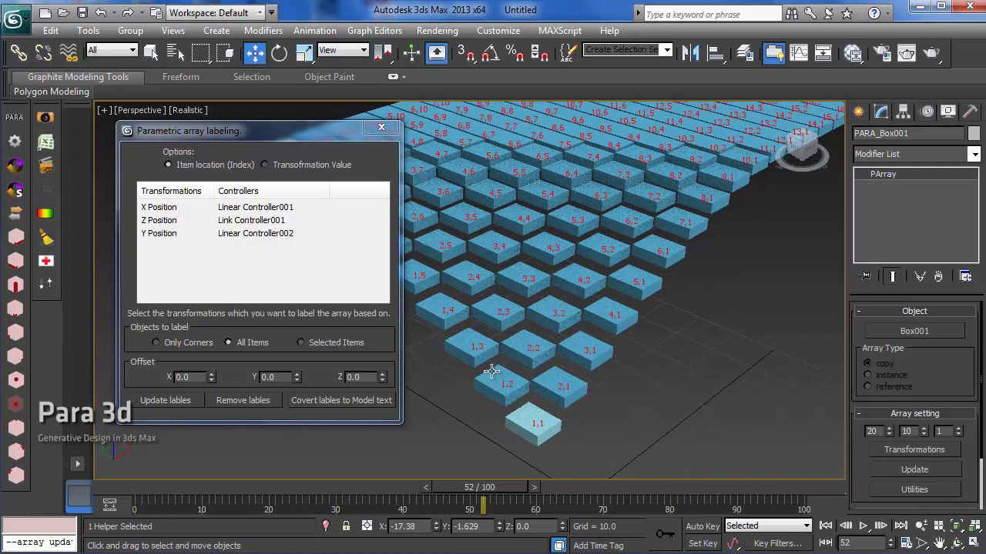
middle_click_drag(480, 324, 539, 355)
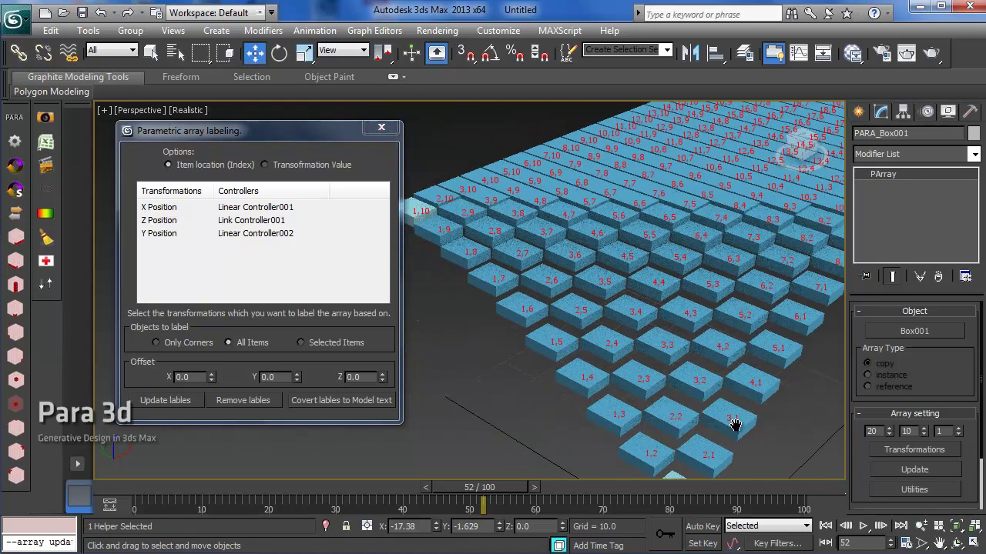
middle_click_drag(470, 318, 456, 300)
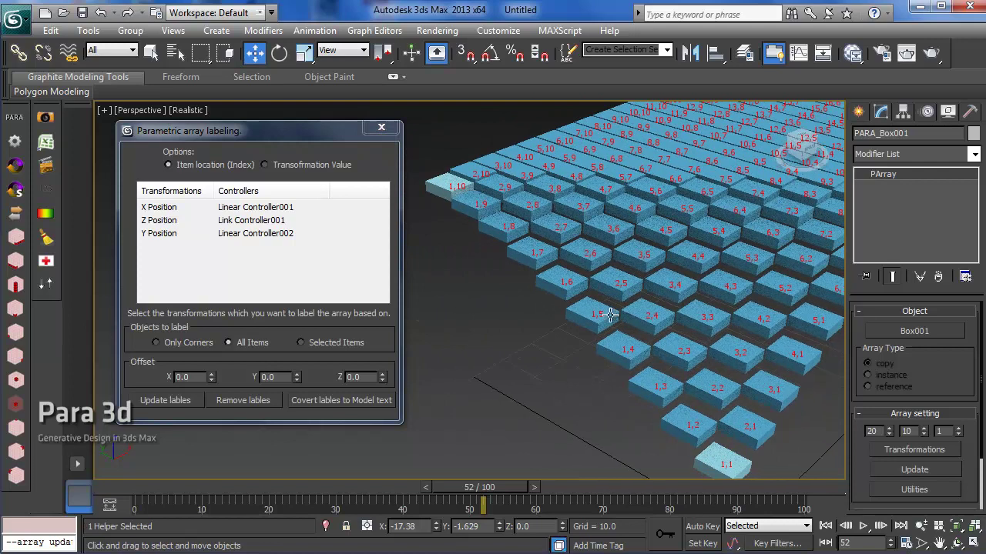
middle_click_drag(521, 374, 451, 357)
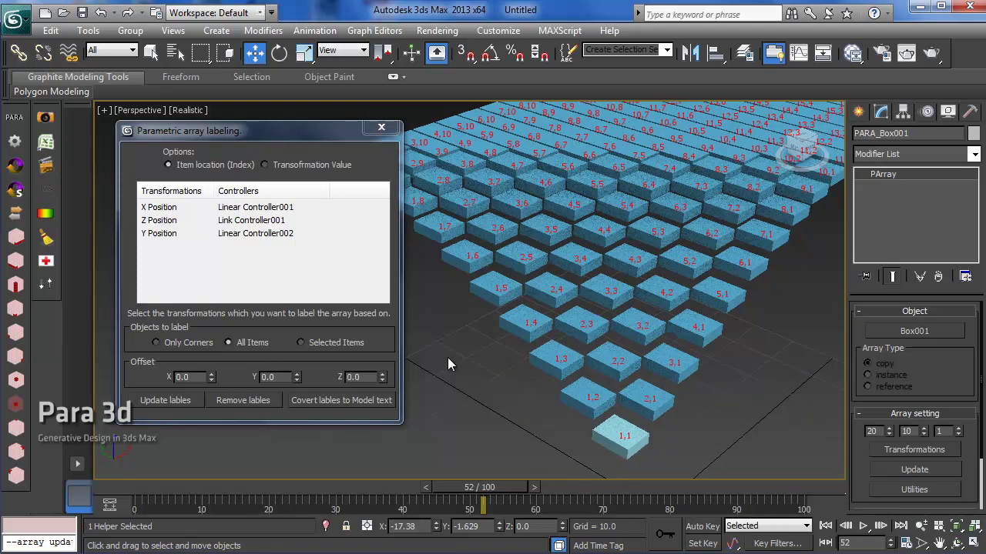
left_click(328, 80)
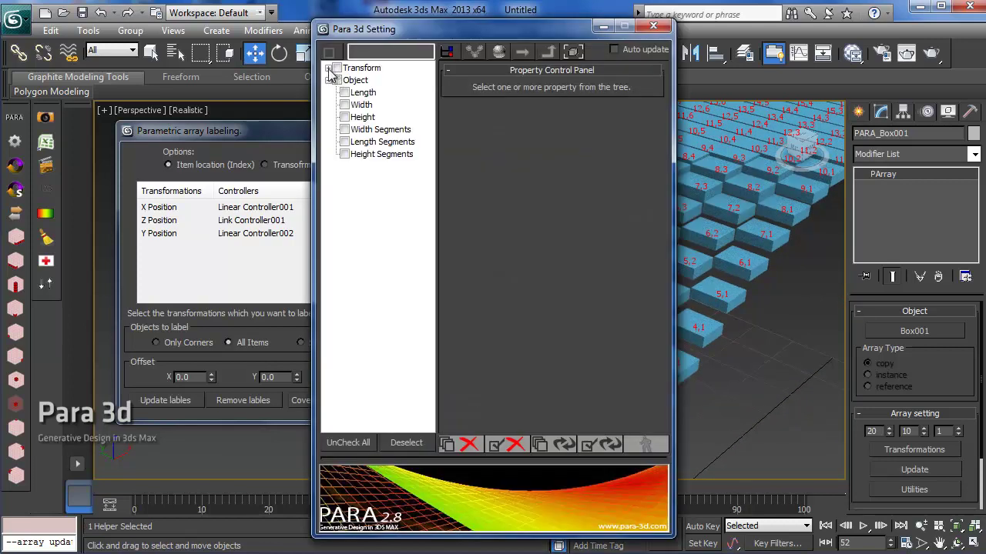
Open Z Position's Math Controller001 settings and run the update so the boxes step upward.
left_click(328, 68)
left_click(336, 80)
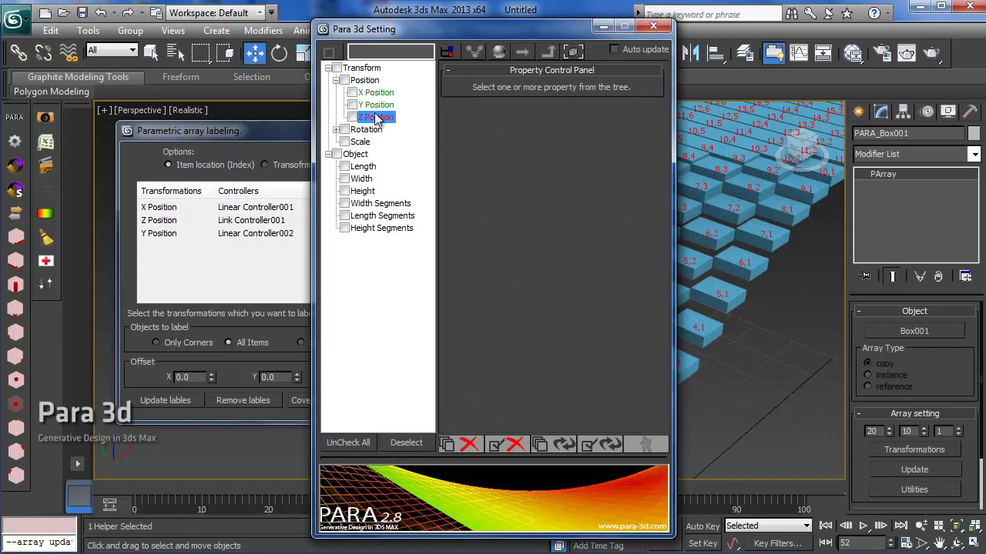
left_click(376, 117)
left_click_drag(431, 29, 212, 10)
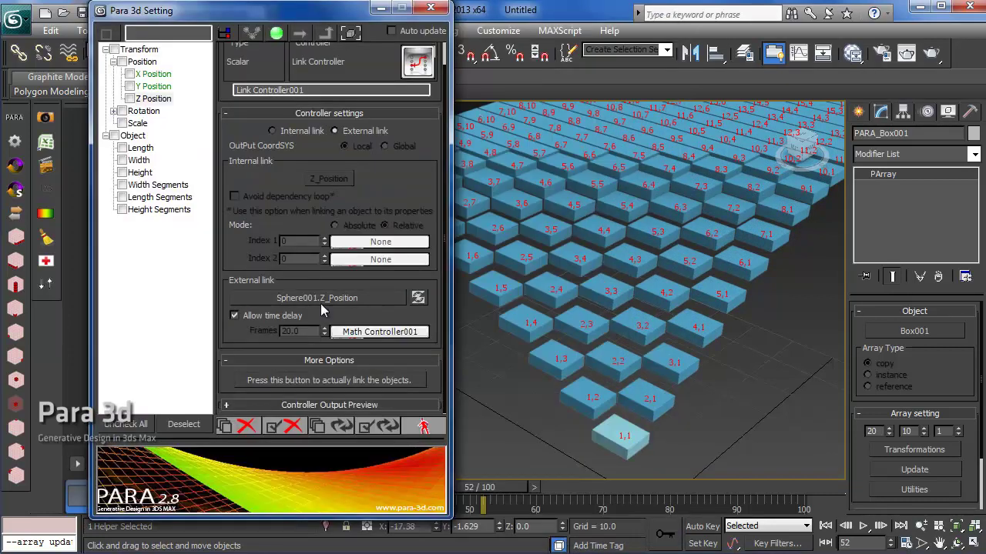
left_click(350, 334)
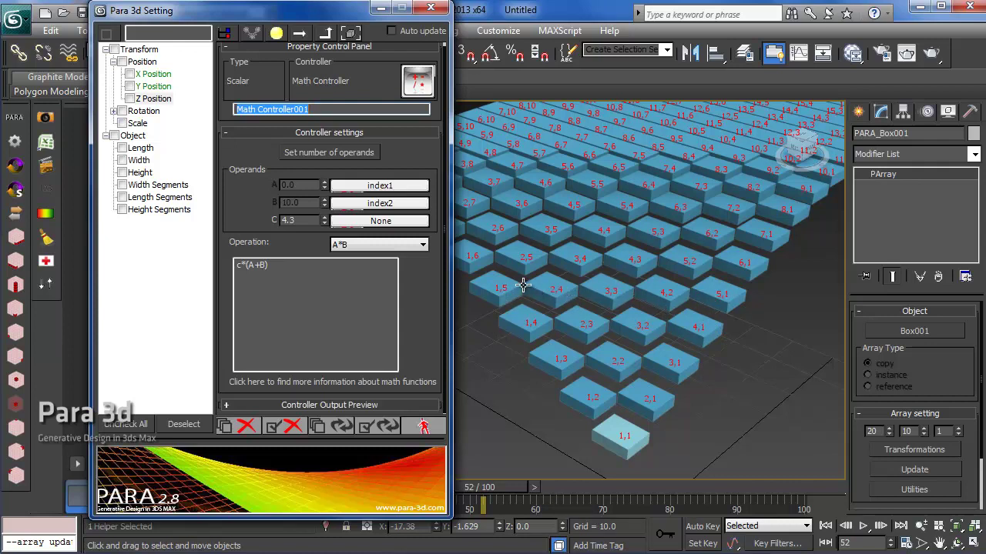
left_click(414, 313)
scroll(414, 313, "up", 1)
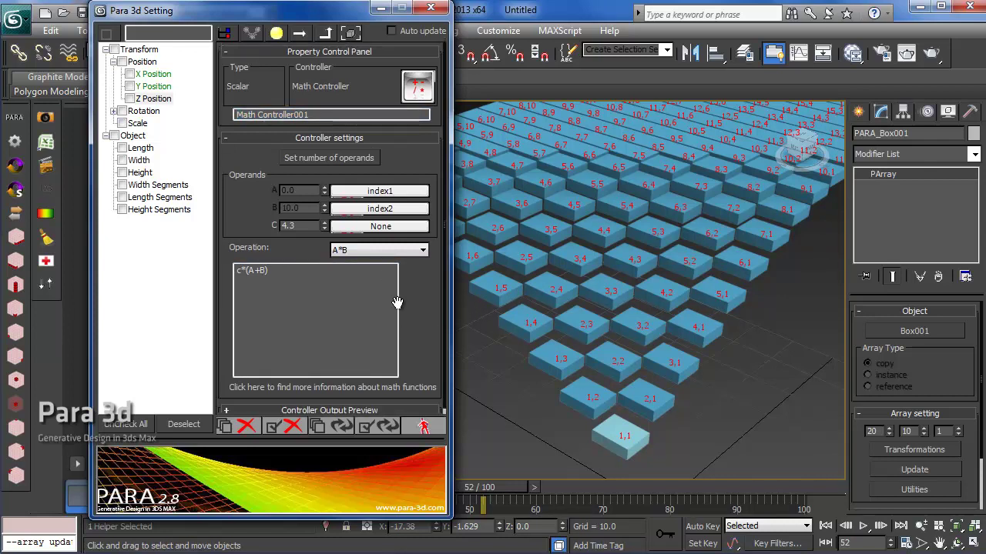
left_click(422, 426)
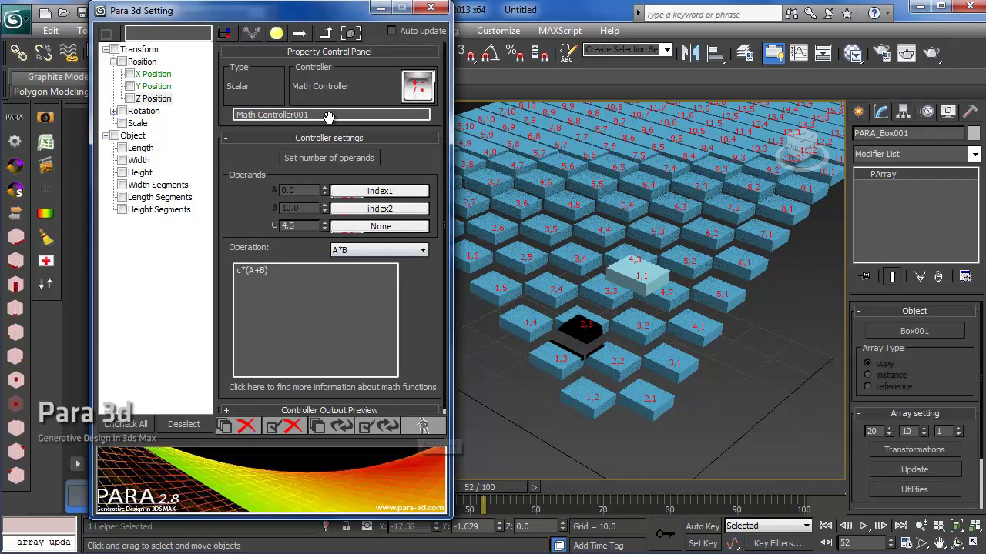
middle_click_drag(542, 323, 531, 297)
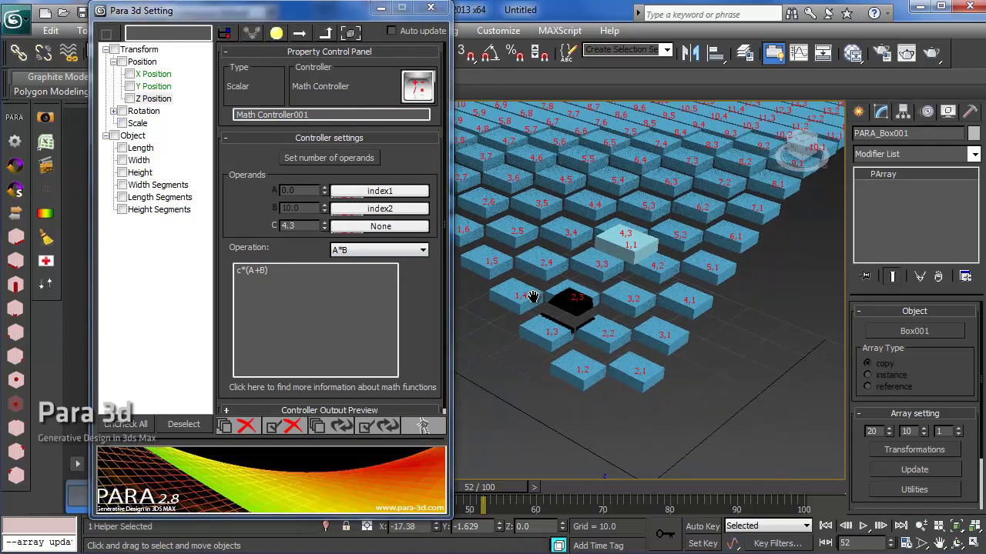
Close Para 3d Setting, remove the box labels, and close the labeling dialog.
left_click(430, 7)
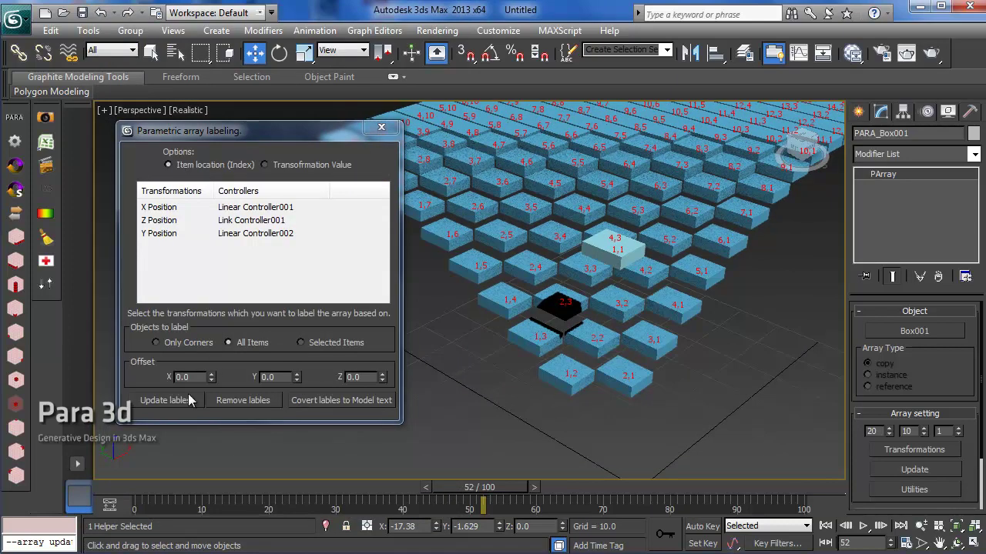
left_click(241, 402)
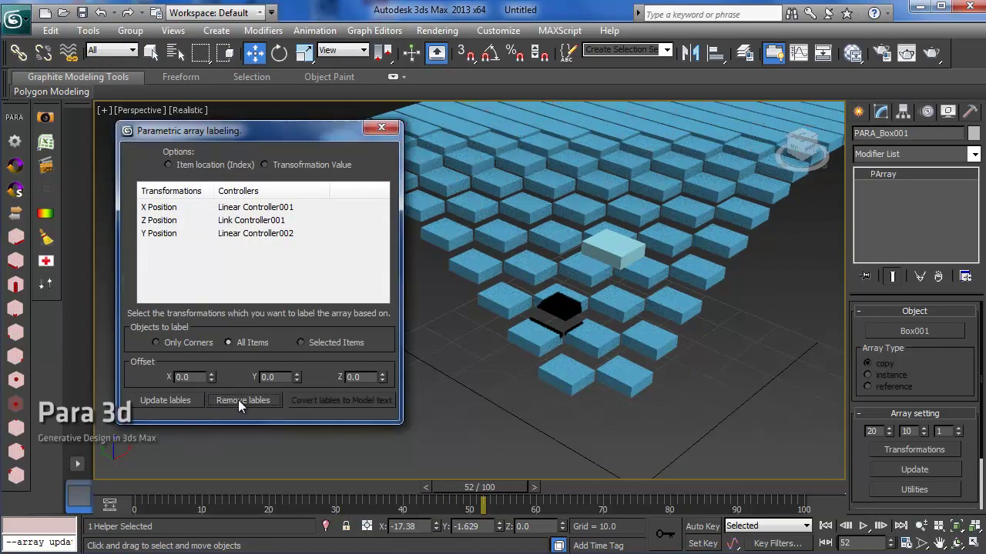
left_click(381, 127)
scroll(440, 294, "down", 8)
left_click(512, 401)
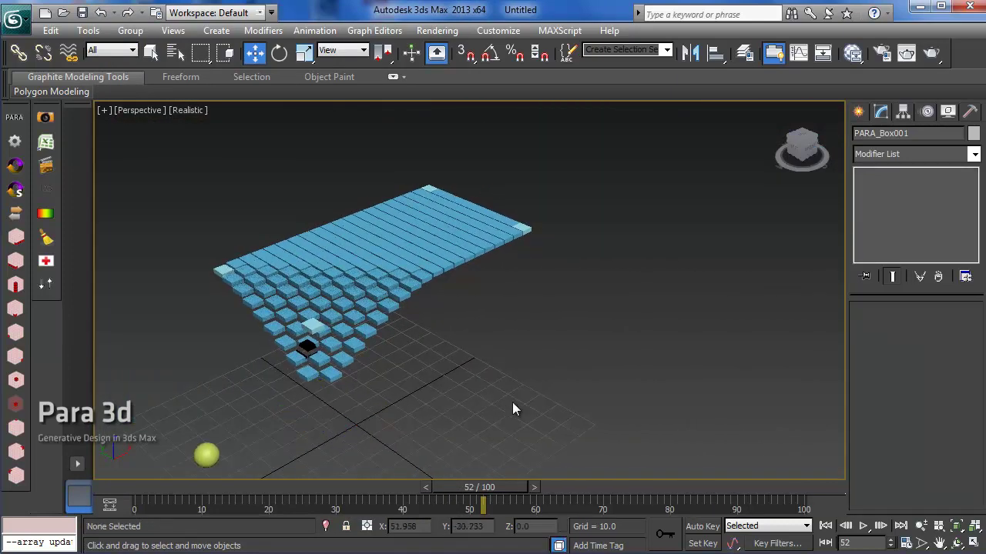
middle_click_drag(514, 401, 487, 329)
Choose NURBS Surfaces from the Create > Geometry category list.
left_click(861, 114)
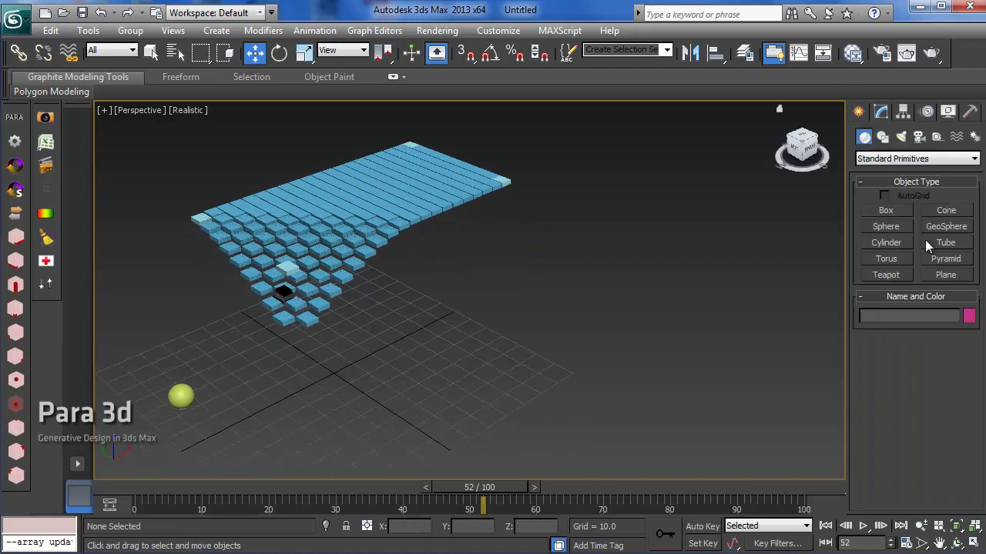
left_click(883, 136)
left_click(874, 160)
left_click(864, 137)
left_click(885, 159)
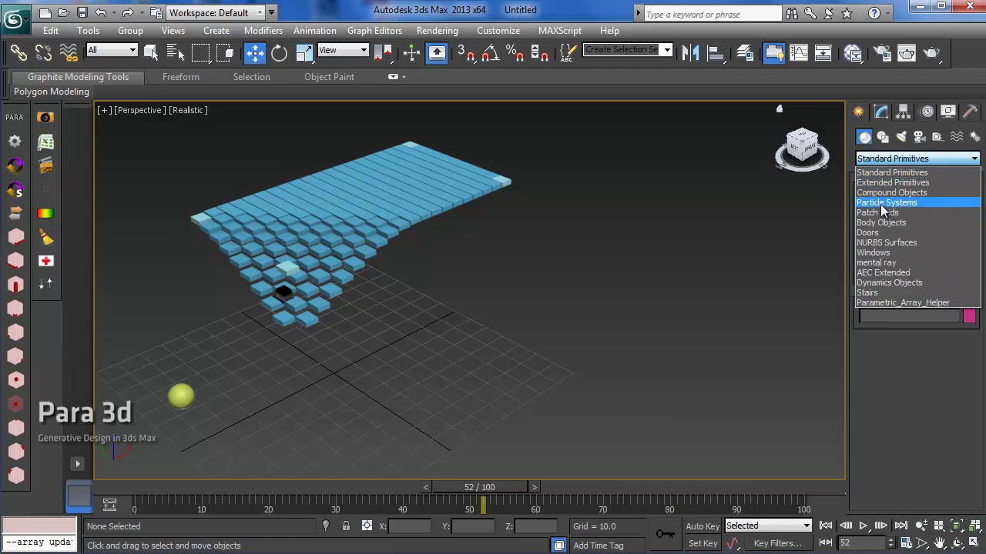
left_click(885, 243)
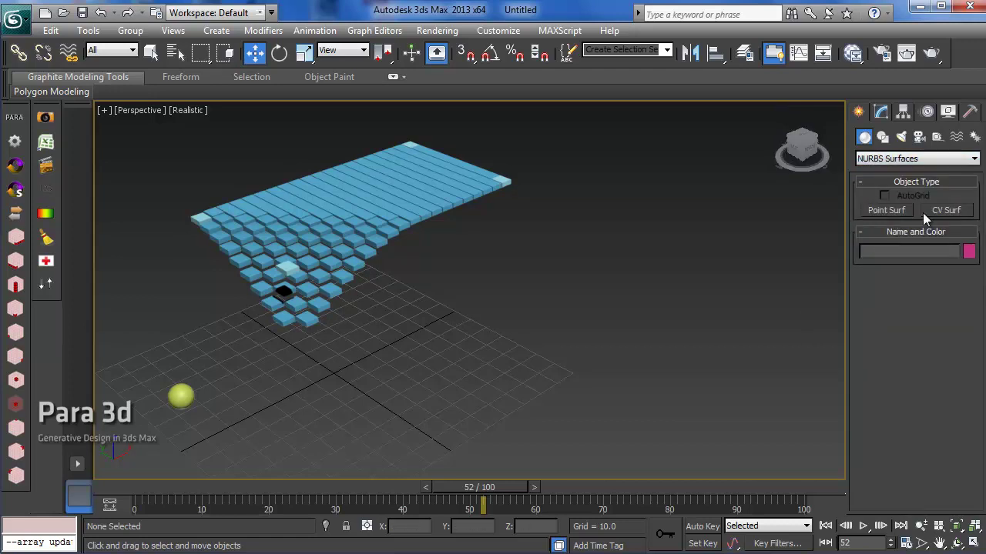
Draw a Point Surf beside the array and raise its points into a tall bump.
left_click(887, 210)
left_click_drag(531, 253, 557, 424)
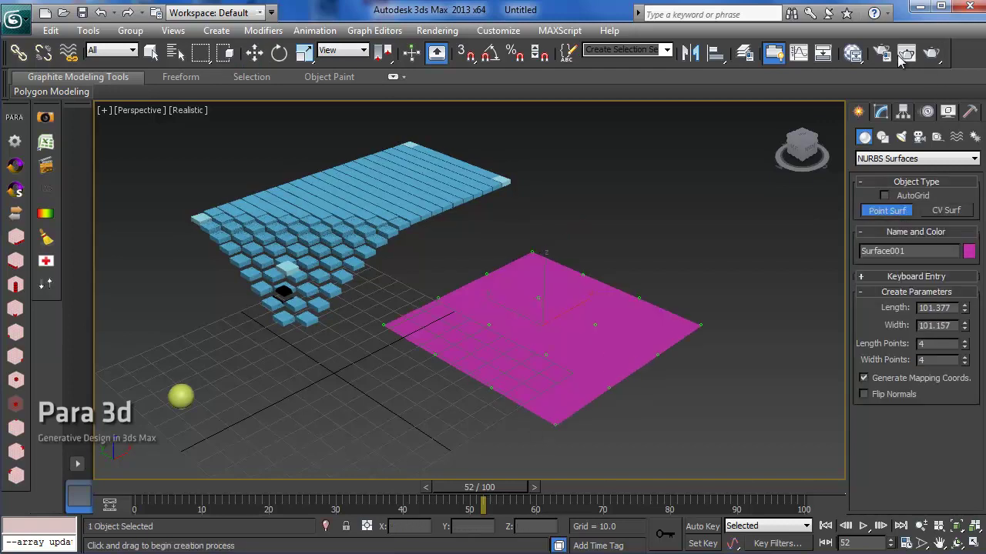
key("1")
key("ctrl+a")
key("w")
left_click_drag(552, 322, 538, 284)
Undo a trial flattening to keep the bump, then exit sub-object mode and select a box.
middle_click_drag(516, 337, 494, 336)
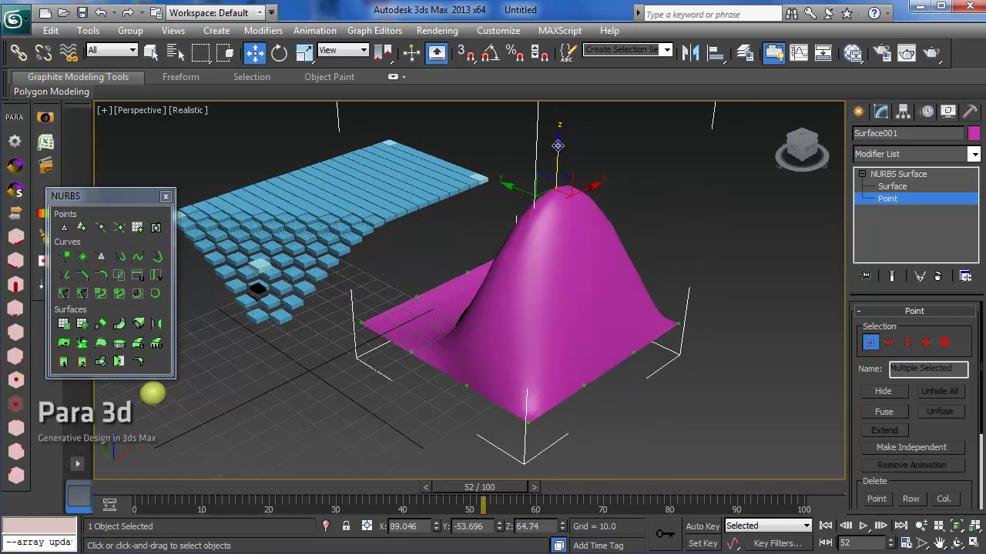
left_click_drag(558, 145, 513, 323)
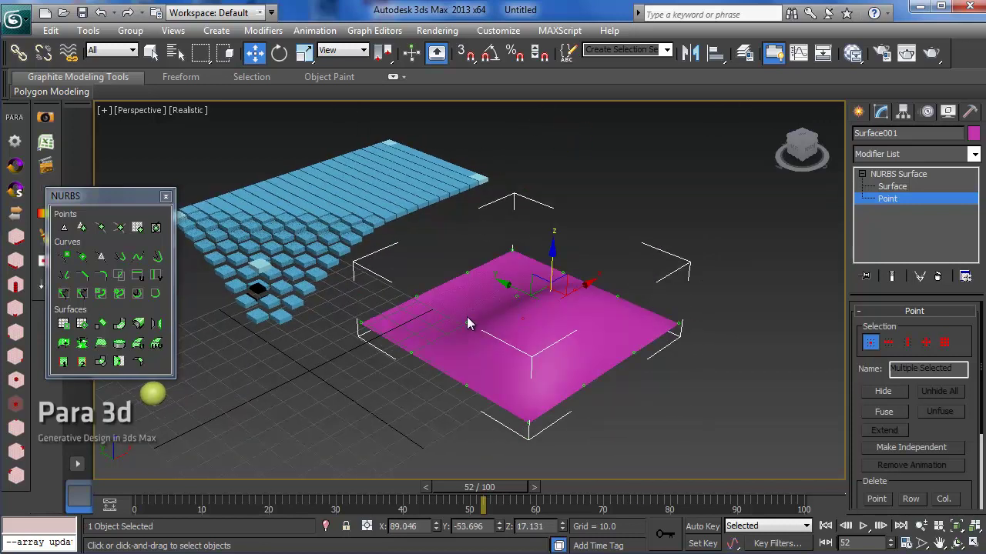
left_click(517, 269)
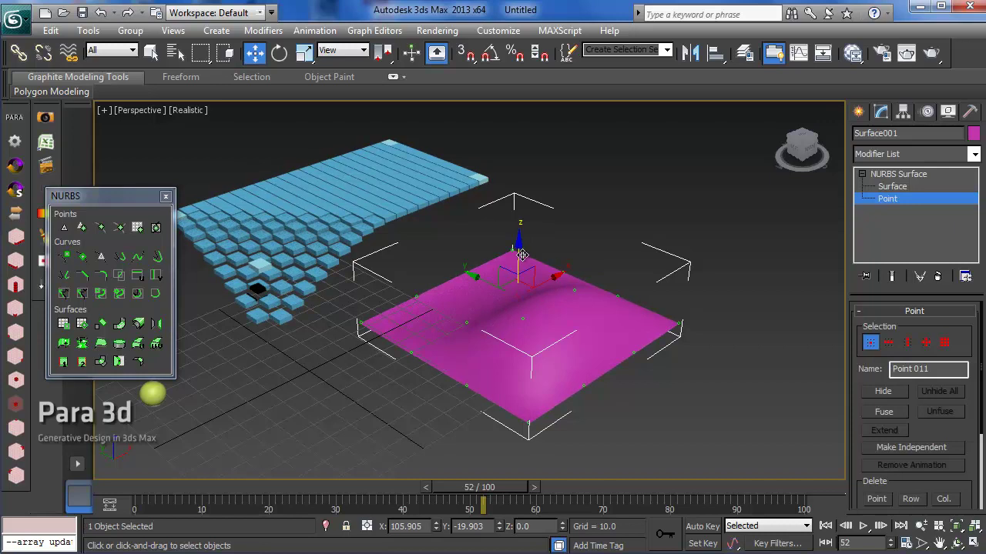
key("ctrl+z")
key("ctrl+z")
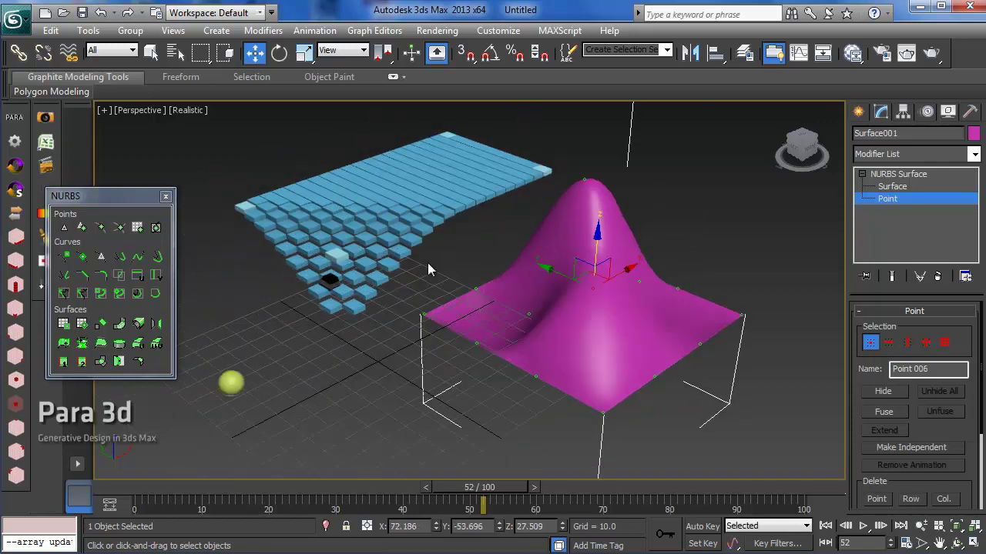
middle_click_drag(342, 393, 396, 370, "alt")
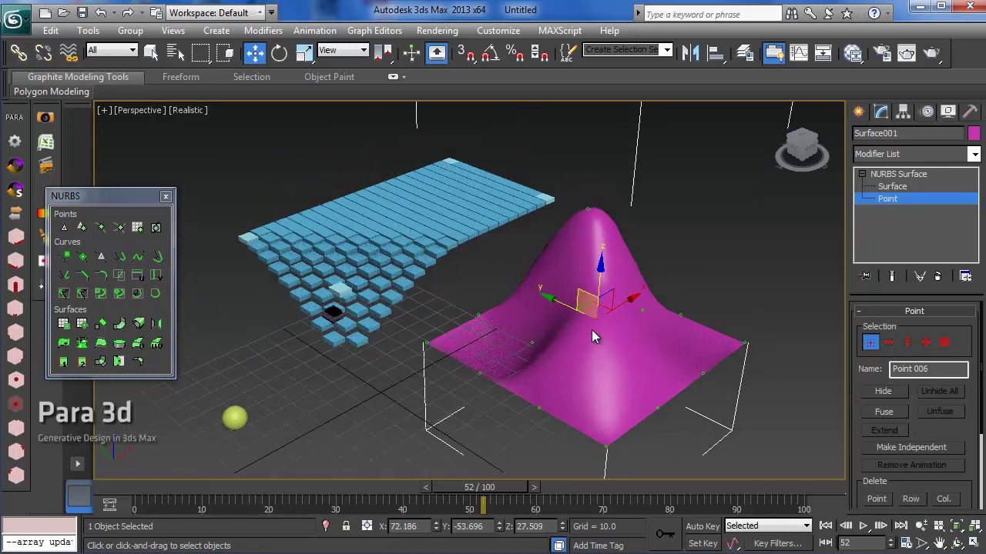
middle_click_drag(509, 261, 426, 320, "alt")
left_click(893, 187)
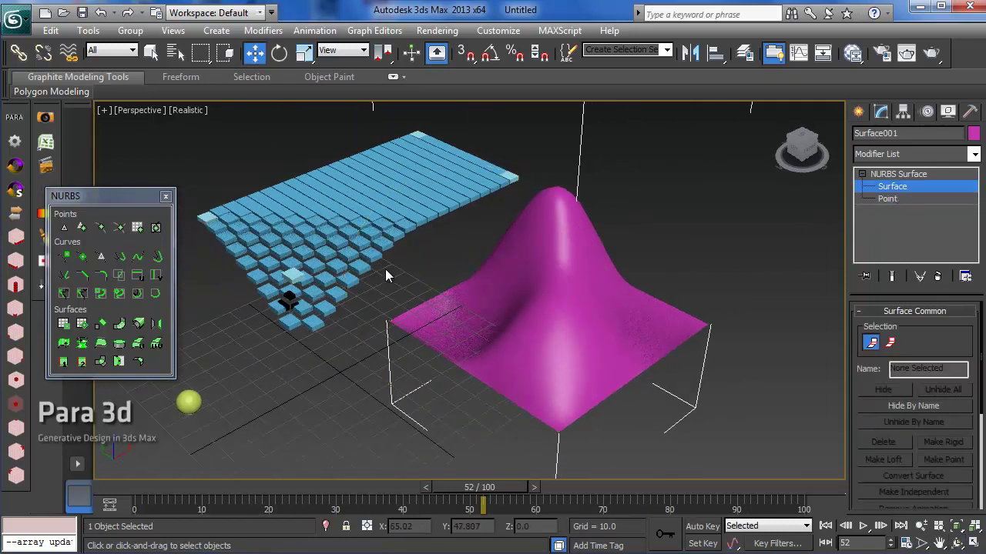
middle_click_drag(311, 314, 398, 314)
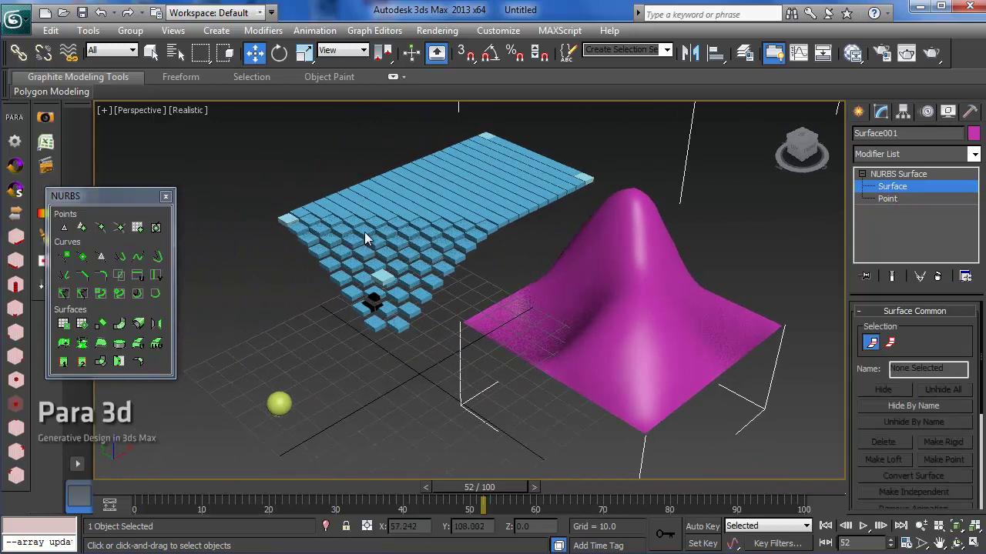
left_click(892, 187)
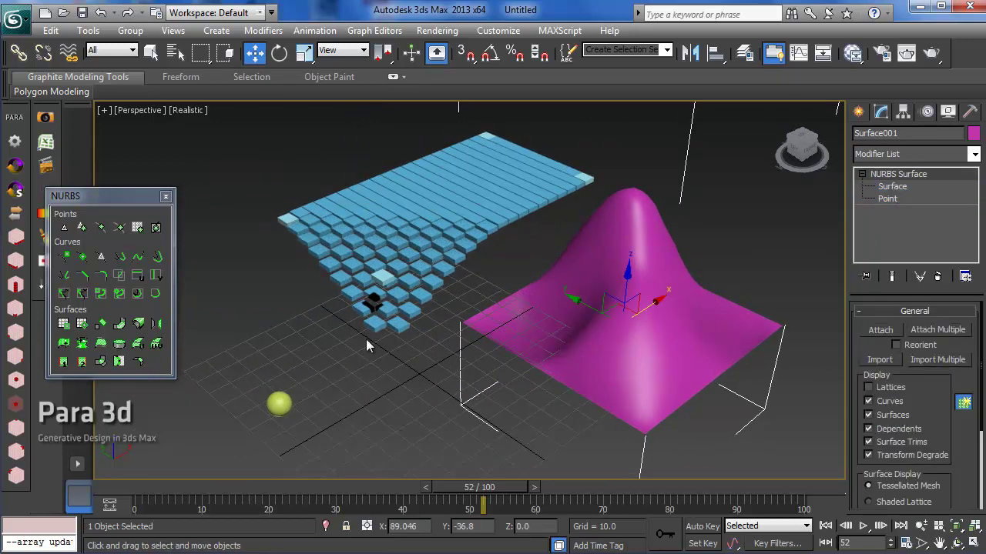
left_click(391, 269)
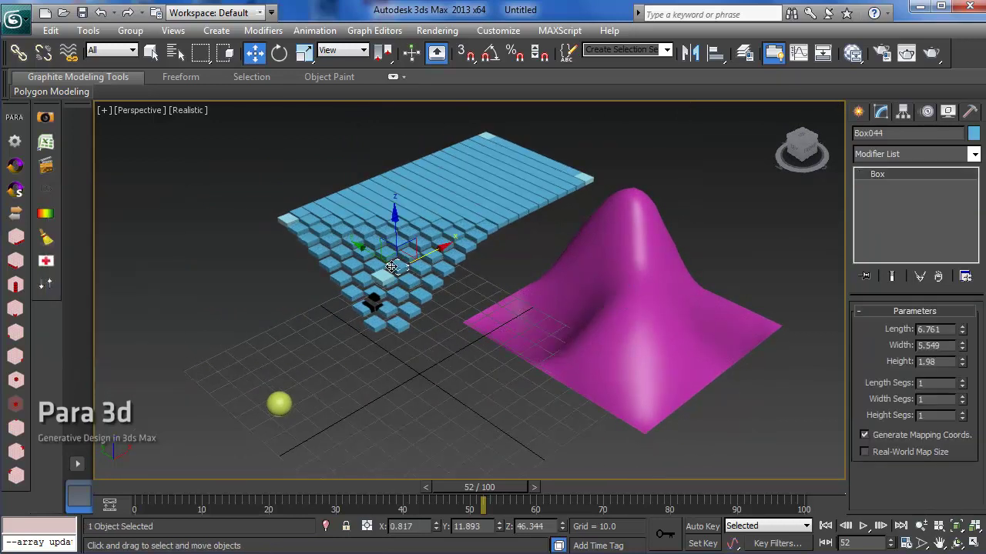
Open the Z Position Math Controller's settings in Para 3d Setting.
left_click(15, 164)
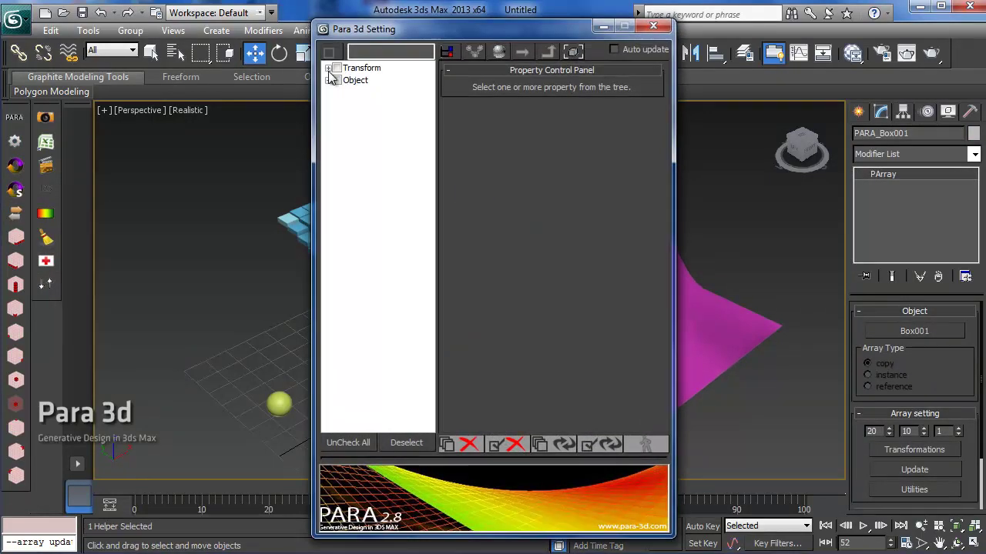
left_click(328, 67)
left_click(335, 80)
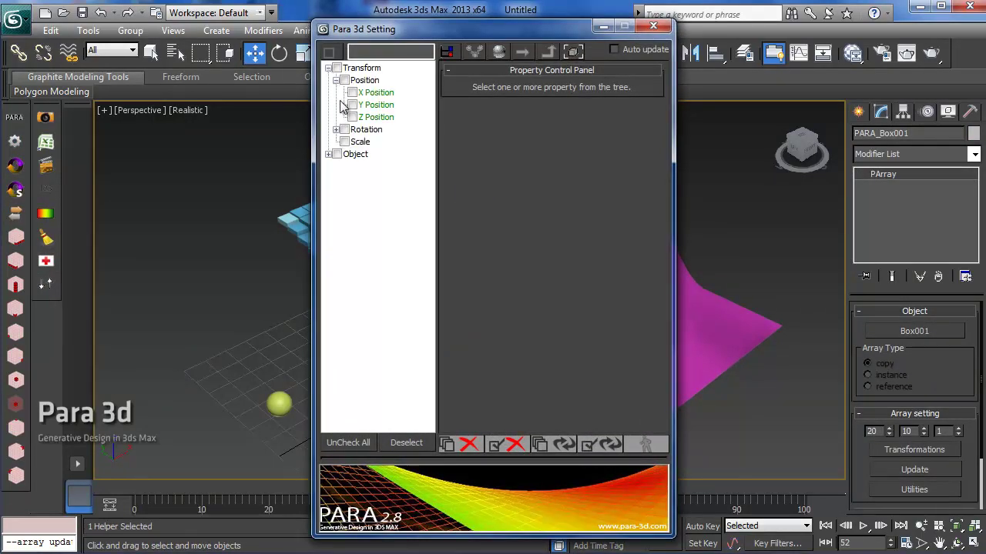
left_click(376, 117)
left_click_drag(414, 38, 156, 3)
left_click(320, 343)
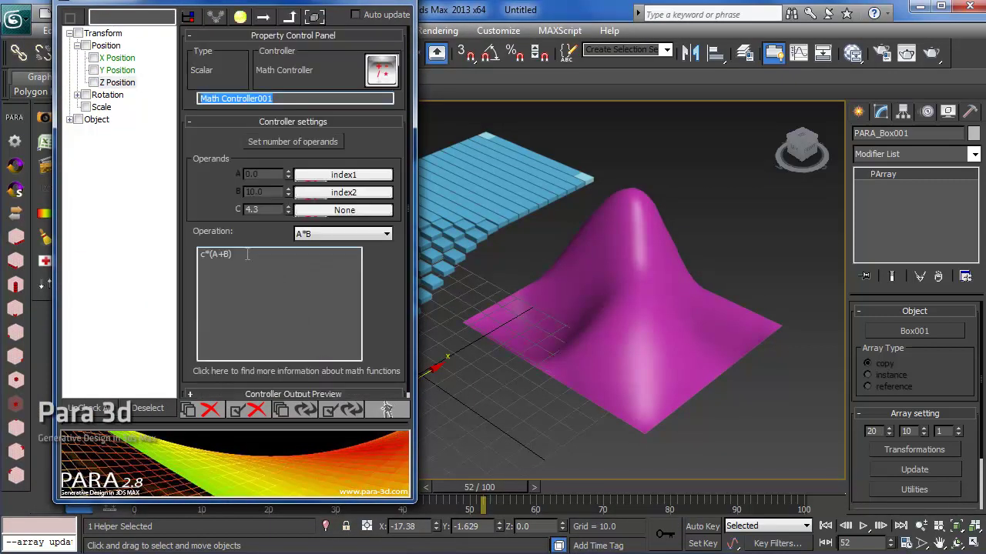
Reduce the operands to two and change the expression to A*B.
left_click(263, 145)
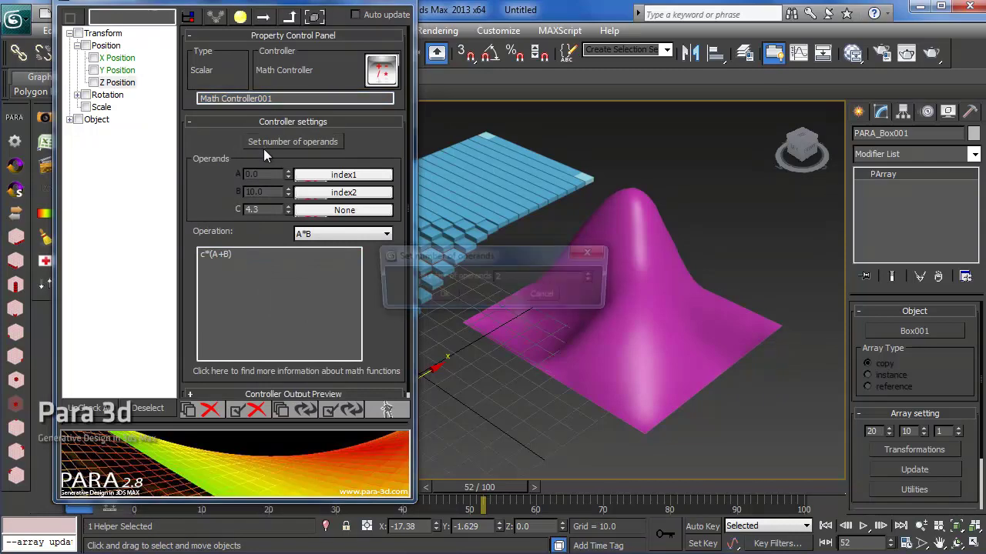
left_click(441, 296)
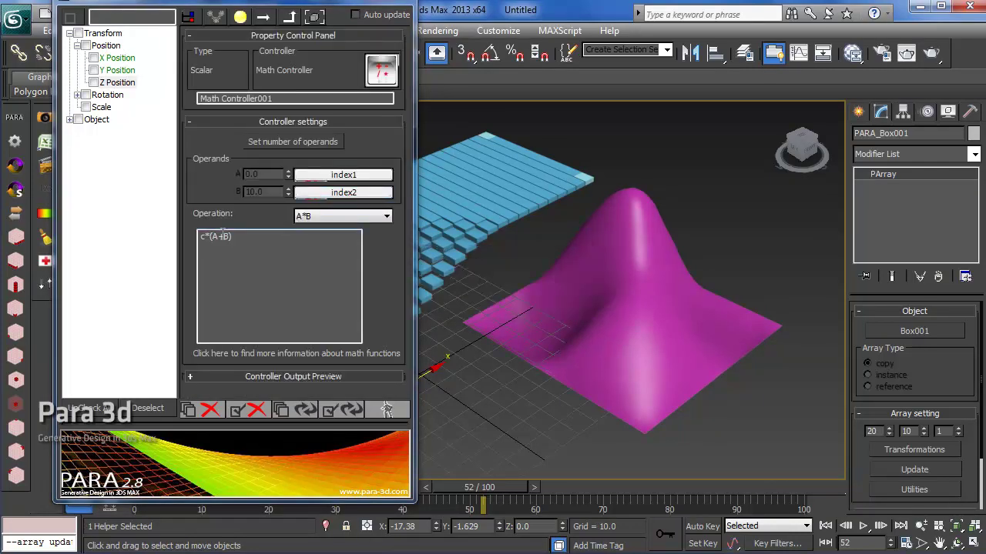
left_click_drag(232, 238, 190, 238)
type("A*")
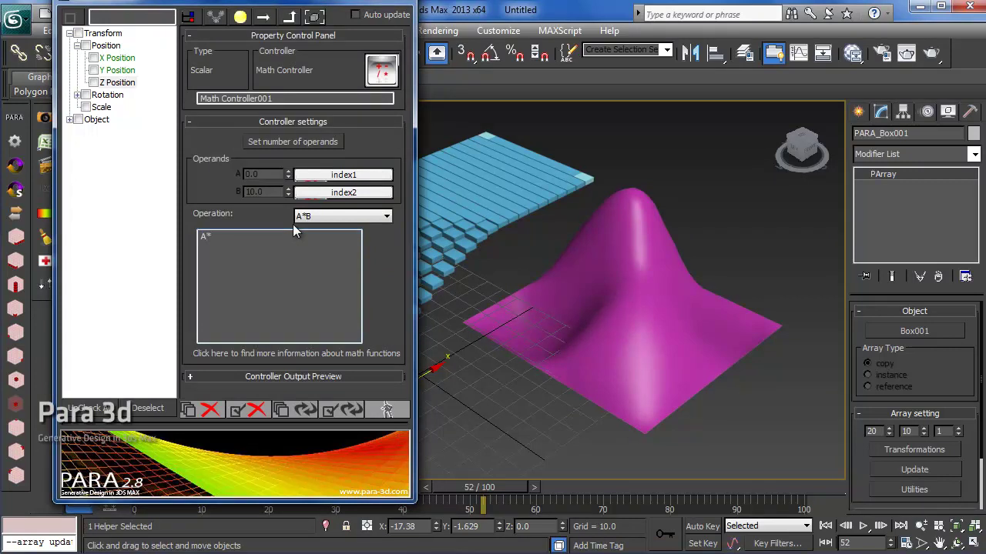
type("B")
Replace index2's controller with None from the Controller Library and confirm.
left_click(353, 192)
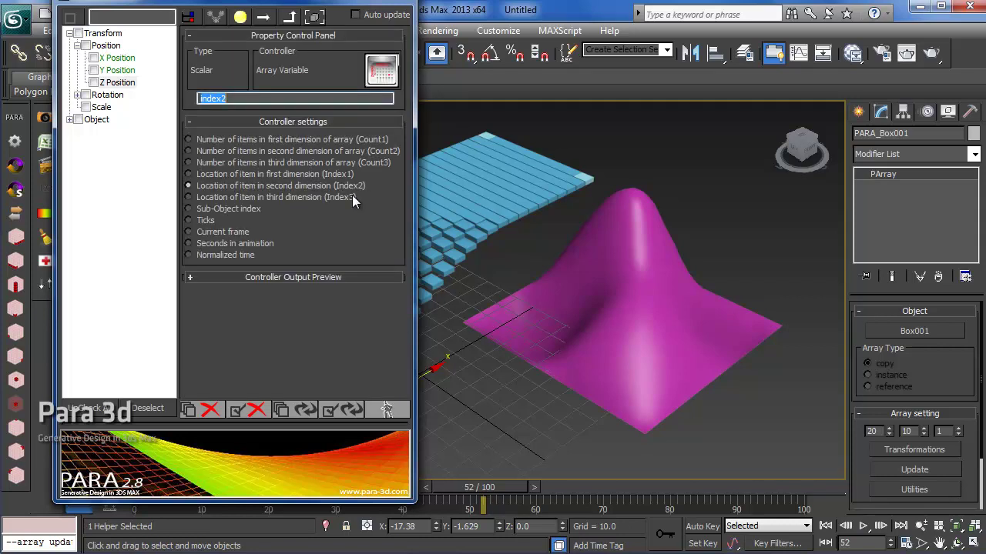
left_click(385, 70)
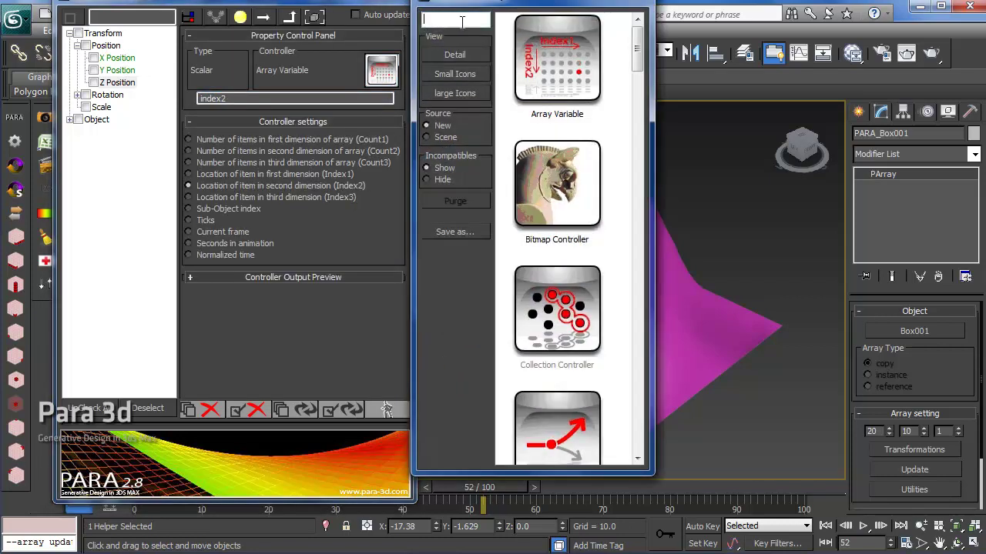
type("no")
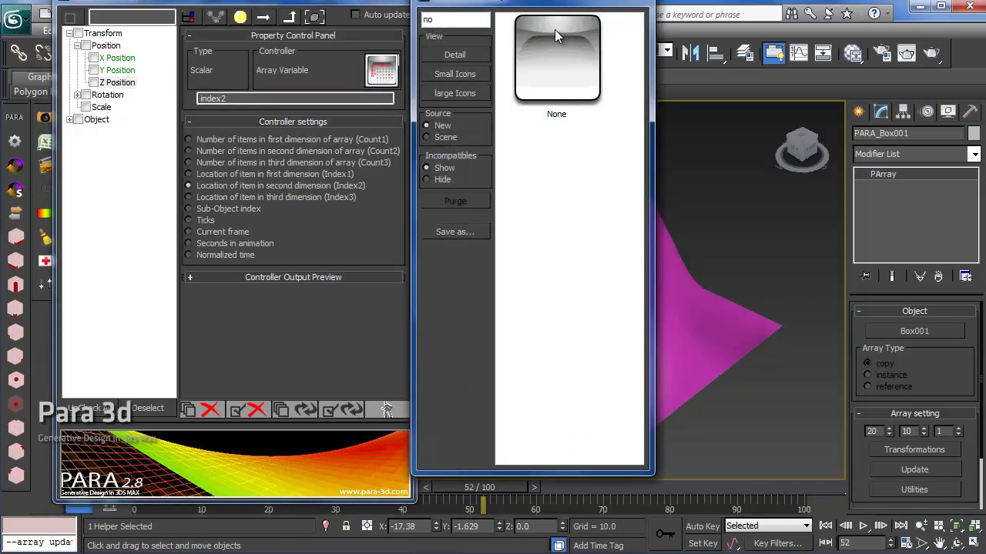
left_click_drag(565, 83, 385, 88)
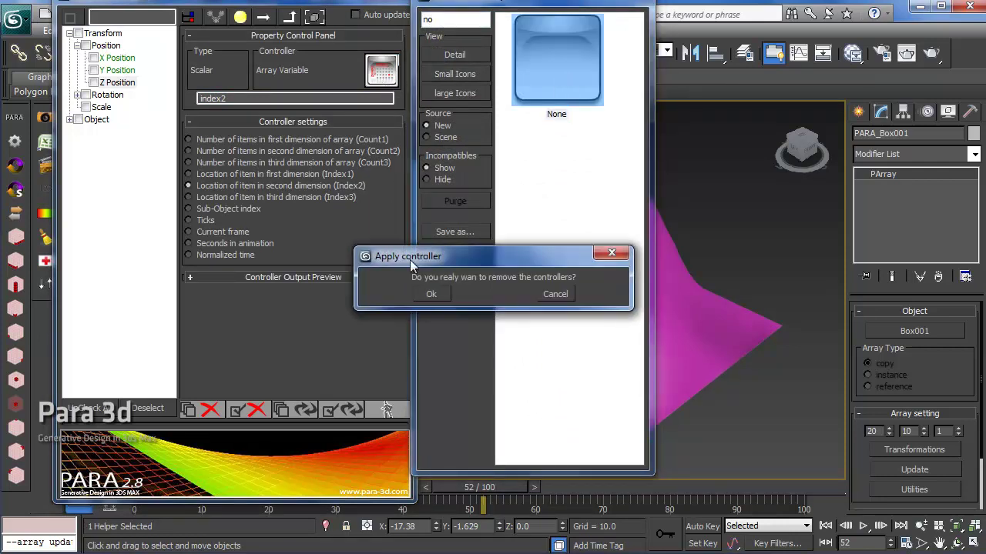
left_click(426, 293)
For the index1 operand, search 'con' in the Controller Library and double-click Convert Controller.
left_click(291, 18)
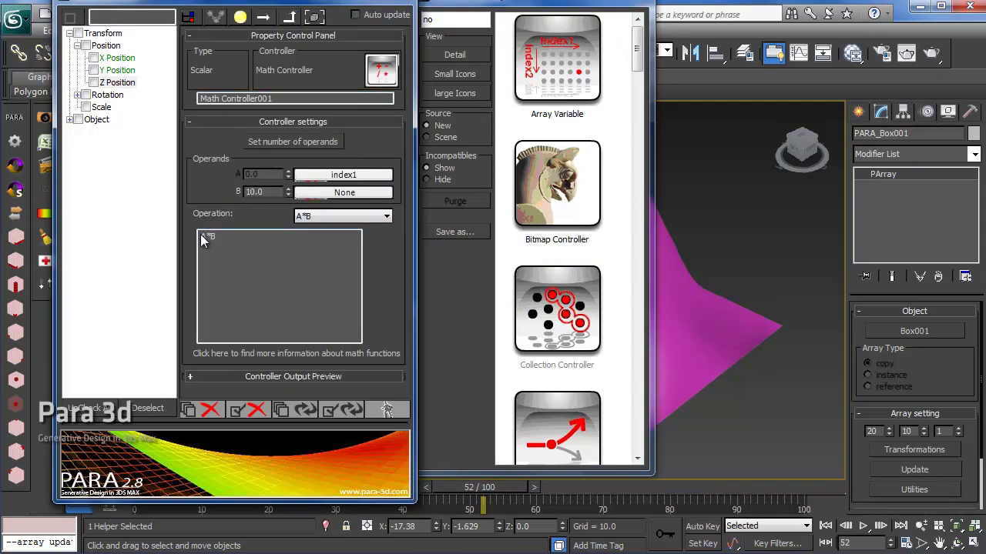
left_click(344, 175)
left_click(443, 19)
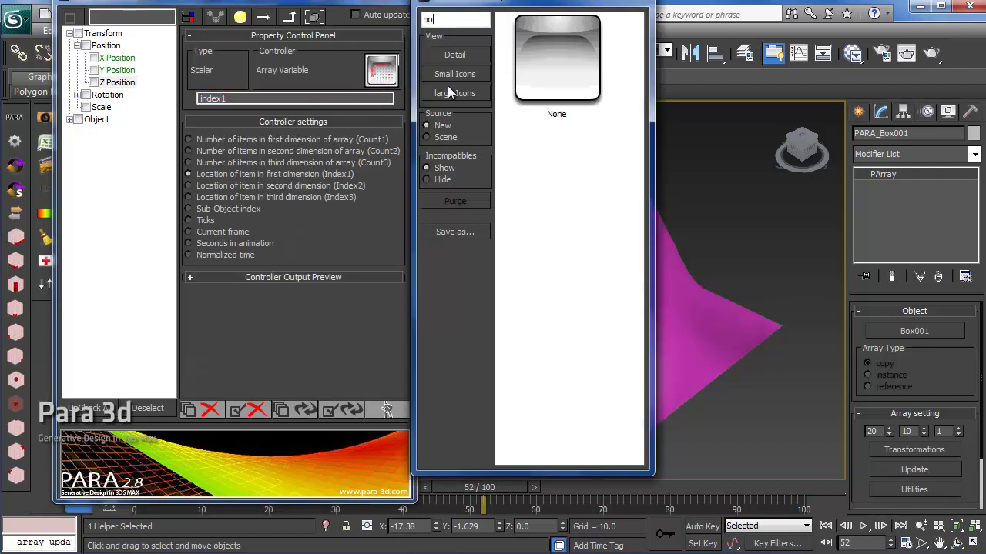
key("BackSpace")
key("BackSpace")
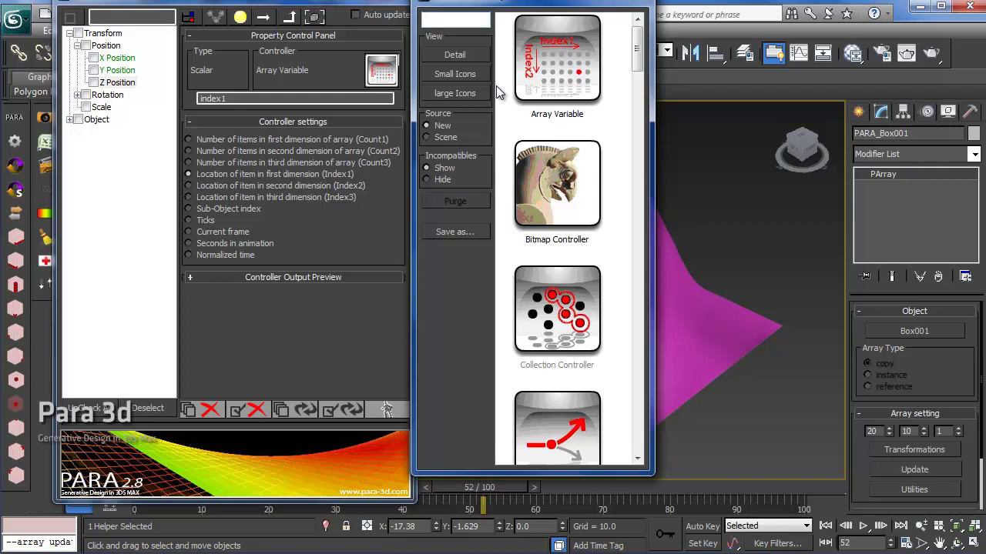
type("con")
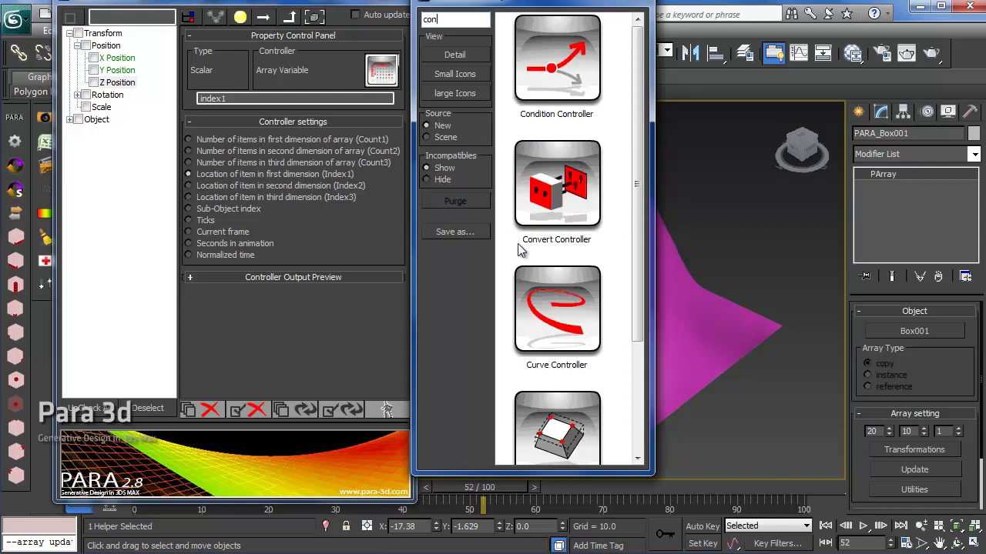
double_click(560, 199)
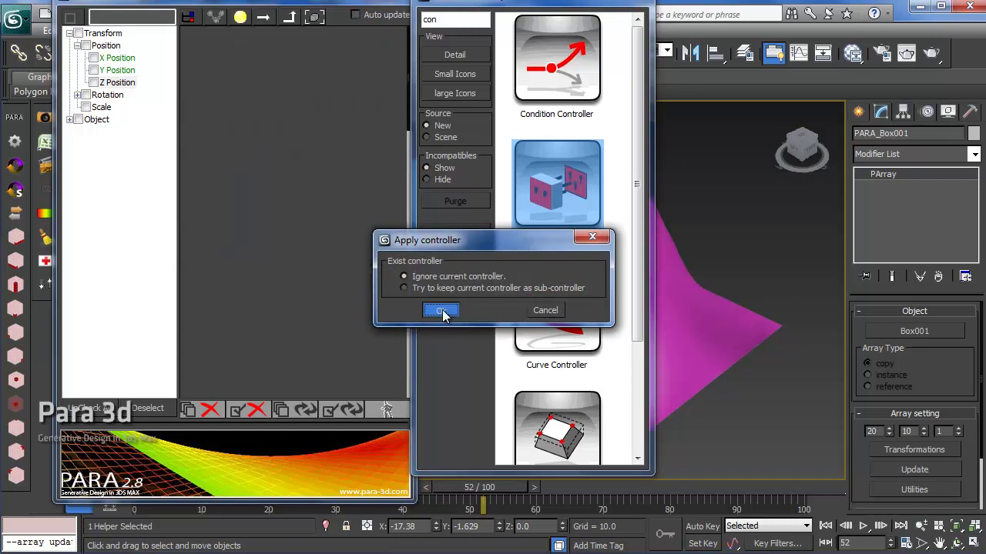
Set Convert From to Vector's Z component and assign a Surface Controller as the vector input.
left_click(436, 309)
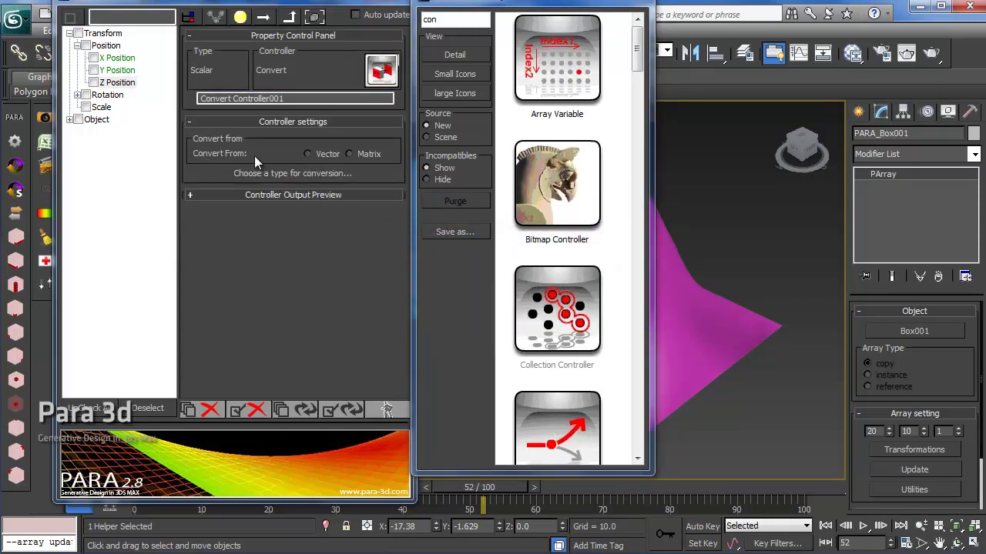
left_click(308, 153)
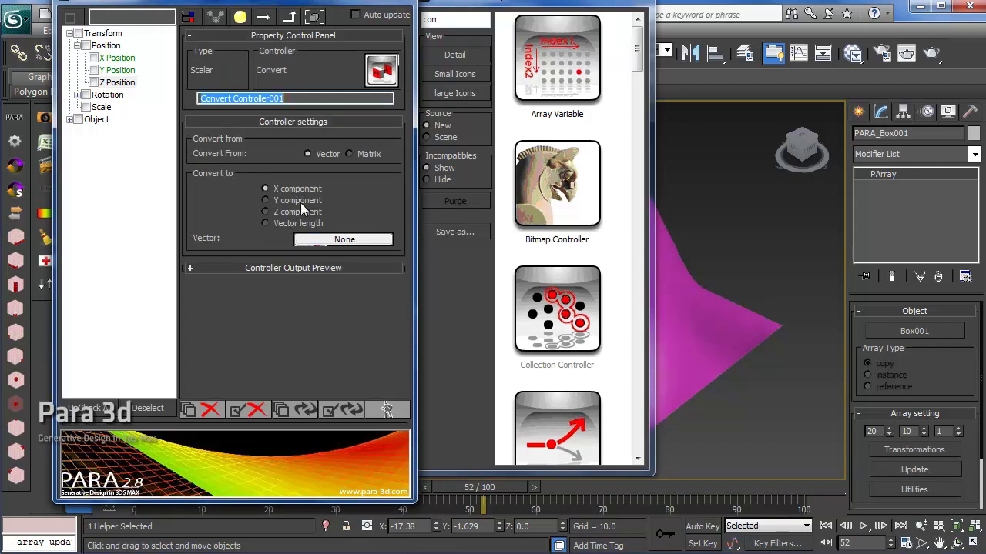
left_click(265, 212)
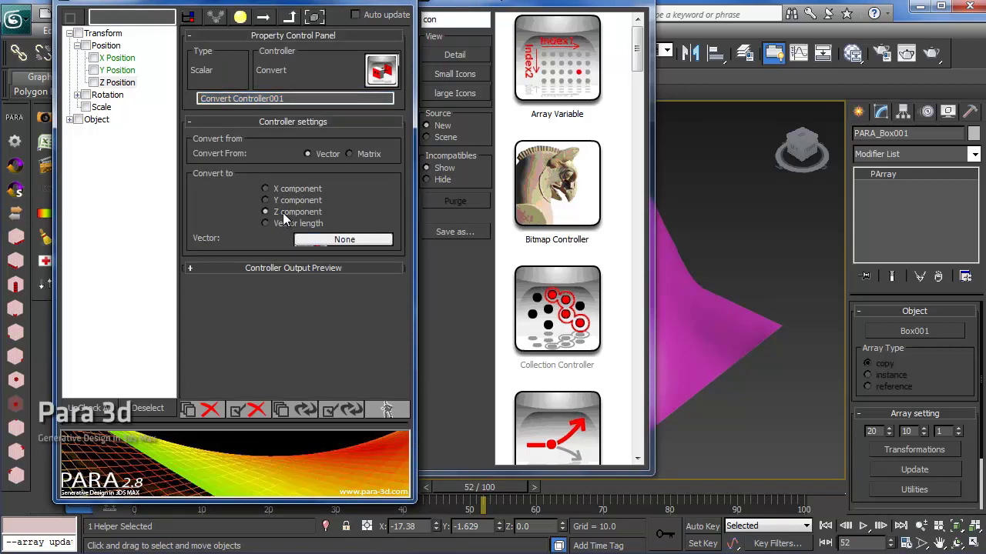
left_click_drag(462, 2, 701, 68)
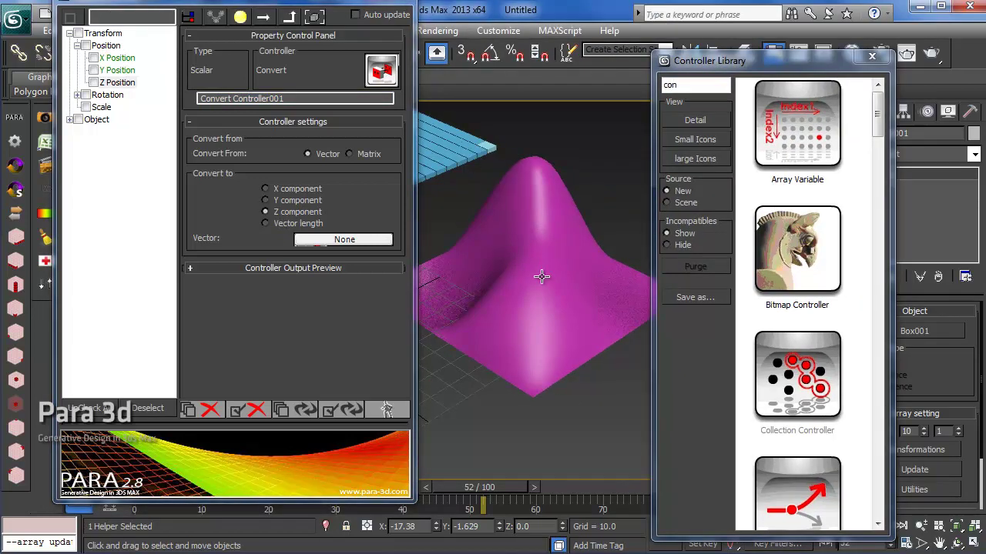
left_click(344, 240)
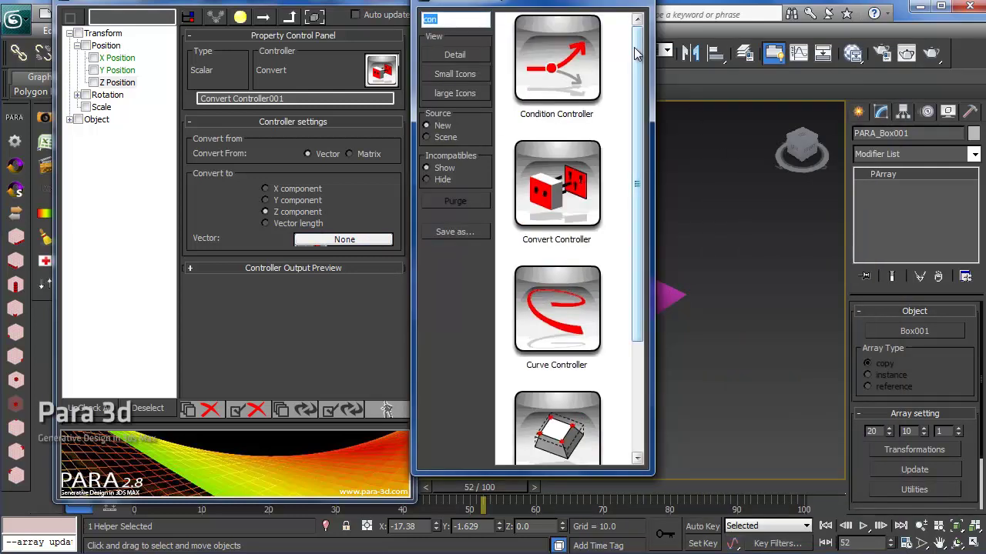
type("su")
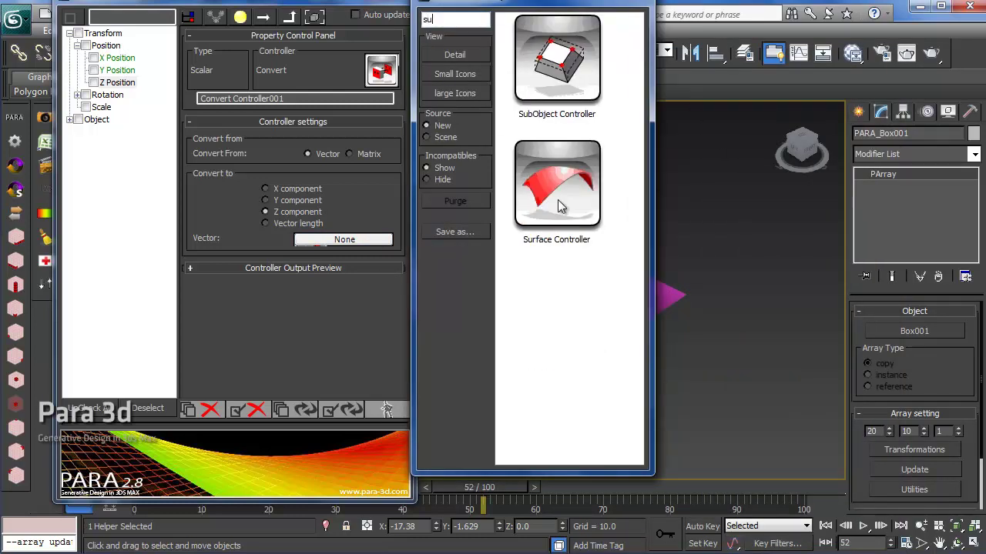
left_click_drag(563, 199, 339, 243)
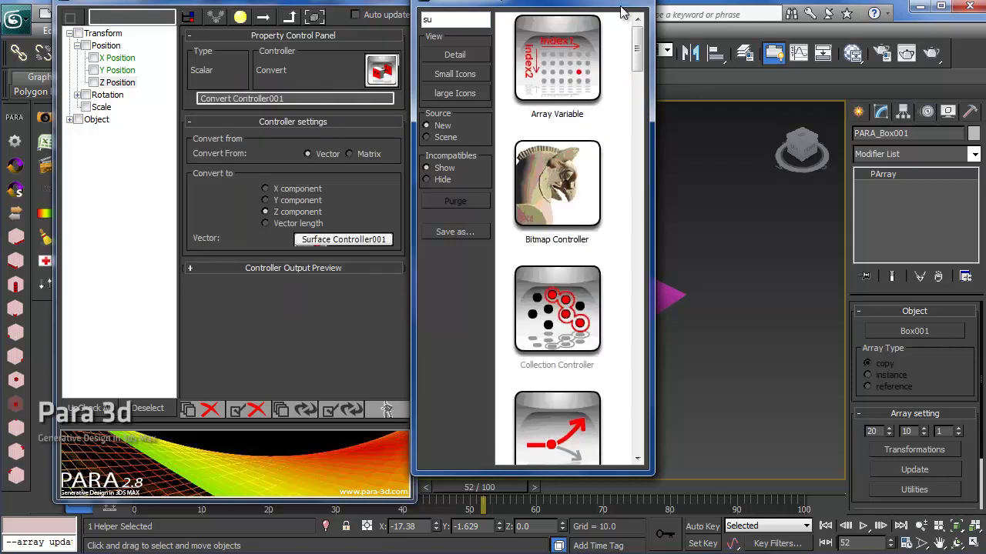
Pick the magenta Surface001 as the source object of Surface Controller001.
left_click(630, 2)
left_click(343, 239)
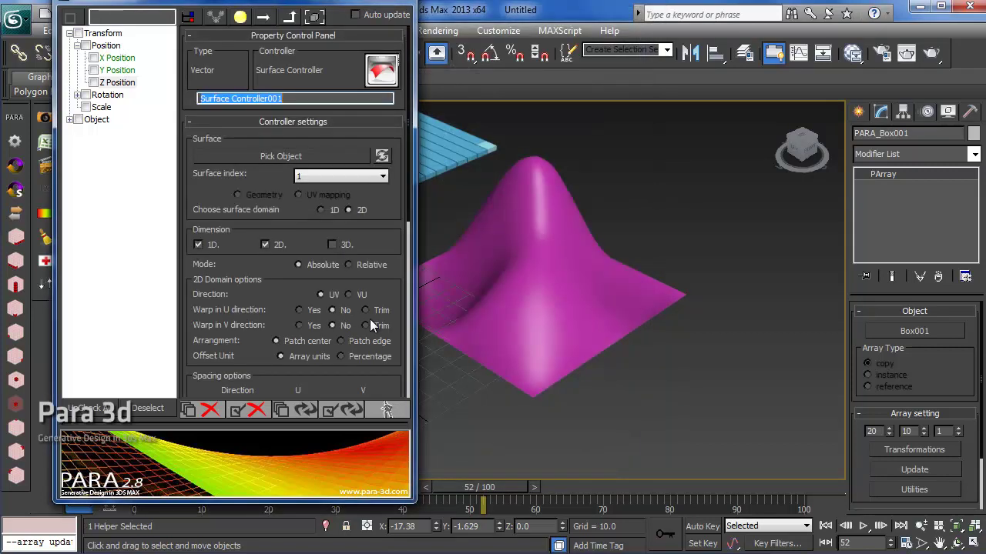
scroll(399, 265, "down", 2)
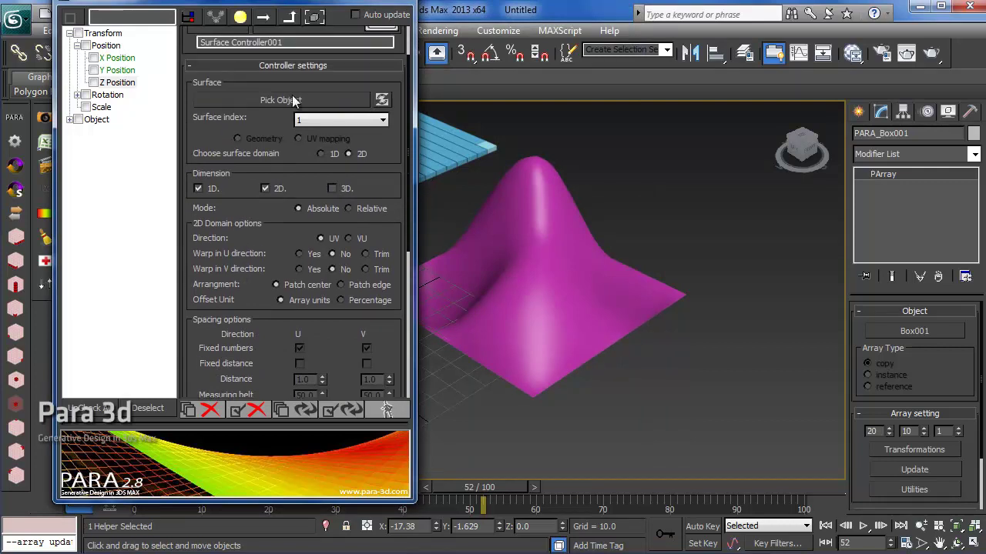
left_click(292, 100)
left_click(542, 270)
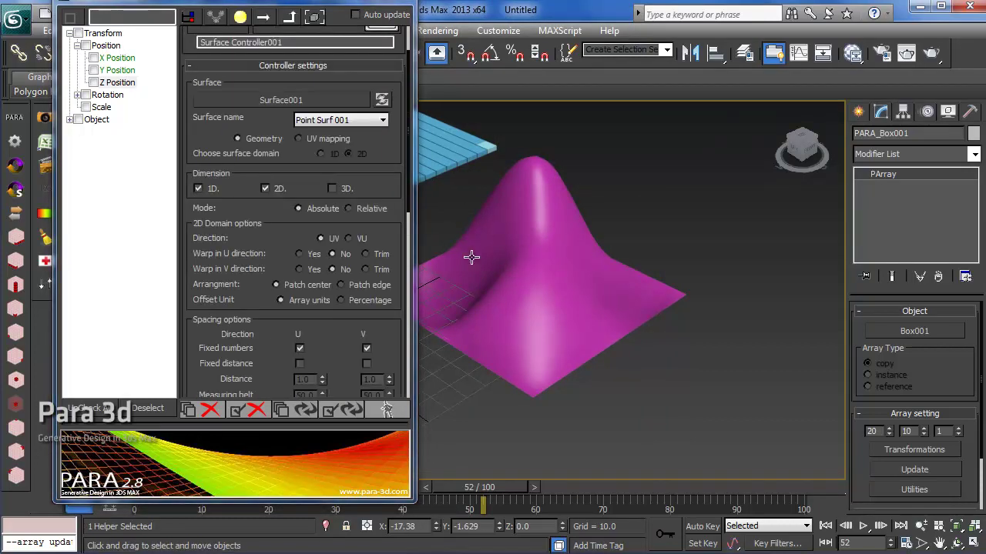
Switch the controller's output function to Position and update the box array from Convert Controller.
scroll(216, 354, "down", 7)
scroll(197, 244, "down", 2)
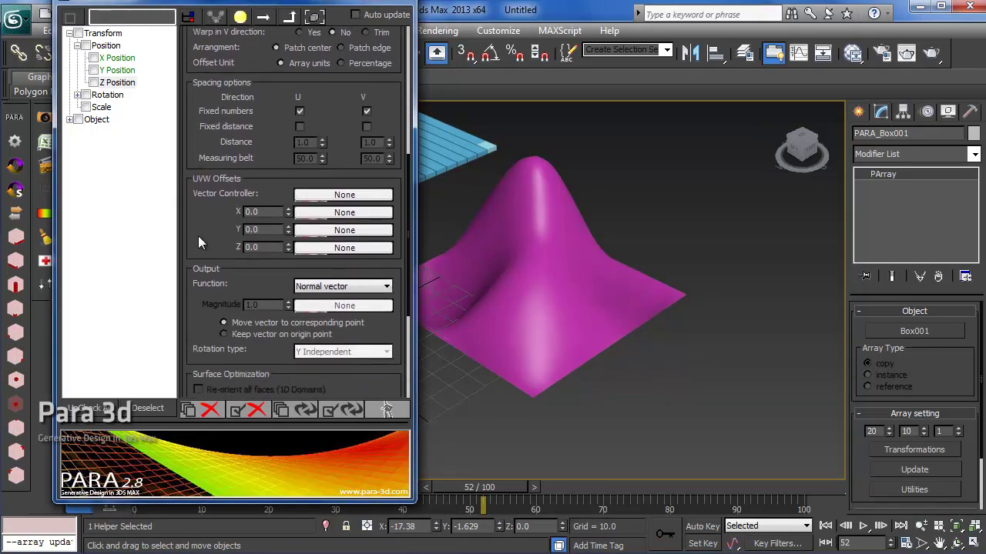
left_click(342, 289)
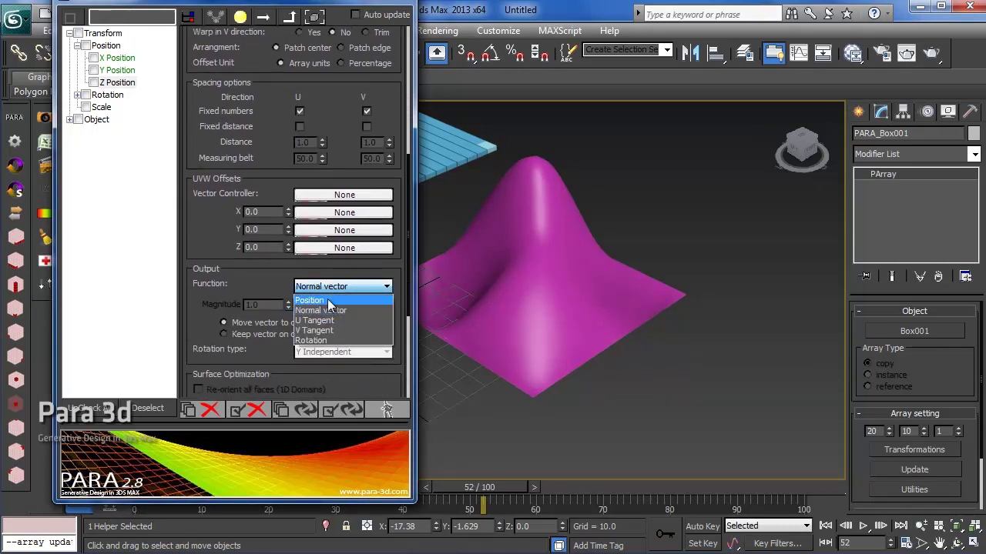
left_click(330, 300)
scroll(216, 184, "up", 5)
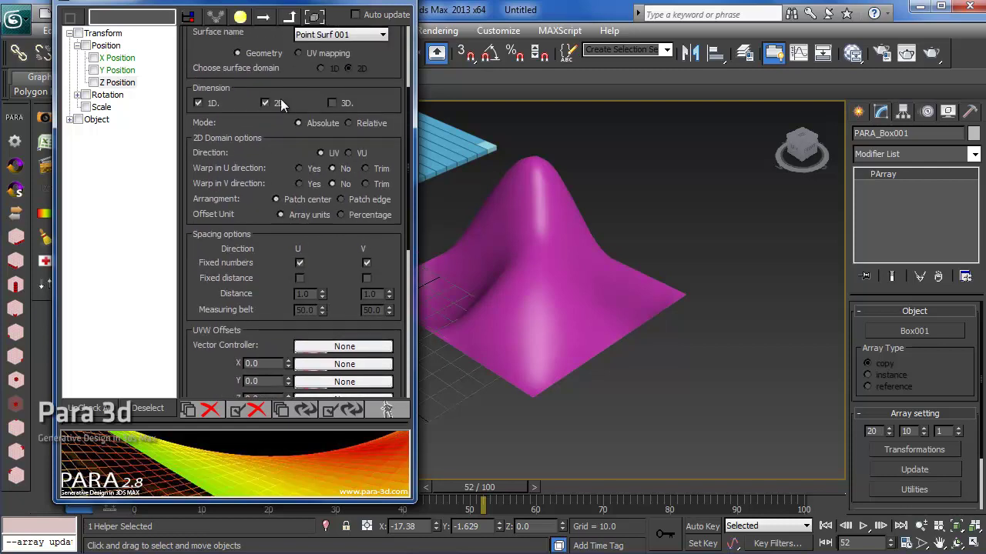
left_click(289, 16)
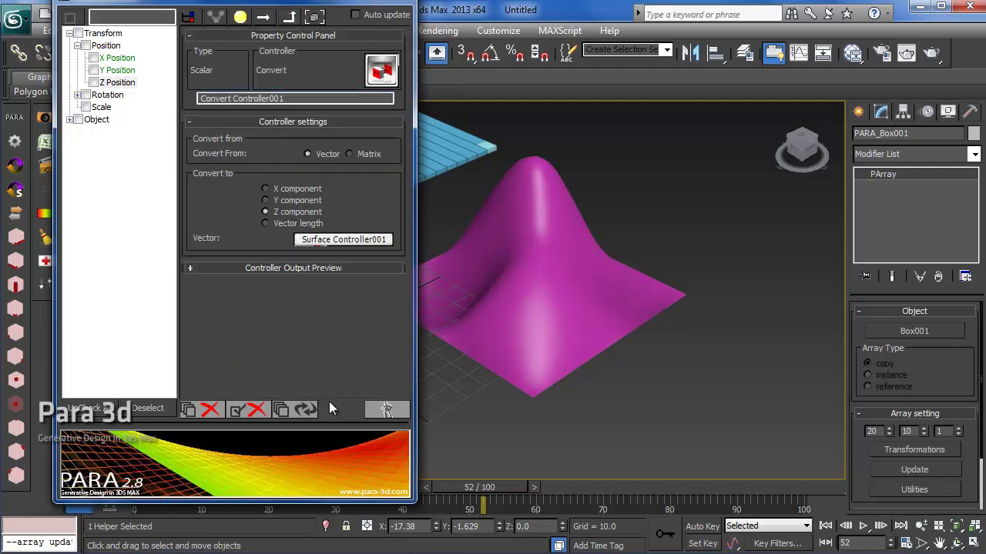
left_click(331, 412)
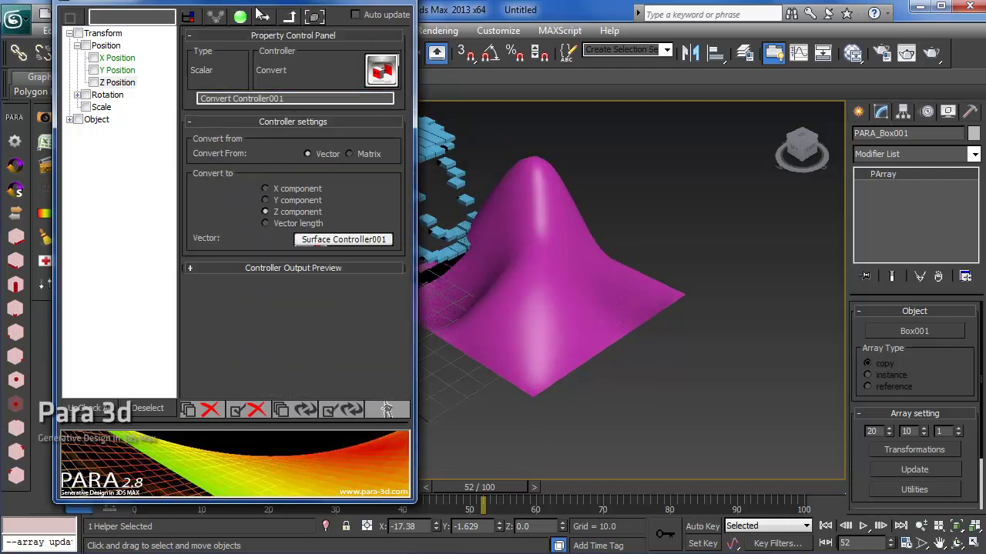
Move the Para 3d window aside and preview the box array at frame 11.
left_click_drag(255, 6, 658, 351)
middle_click_drag(362, 369, 342, 331)
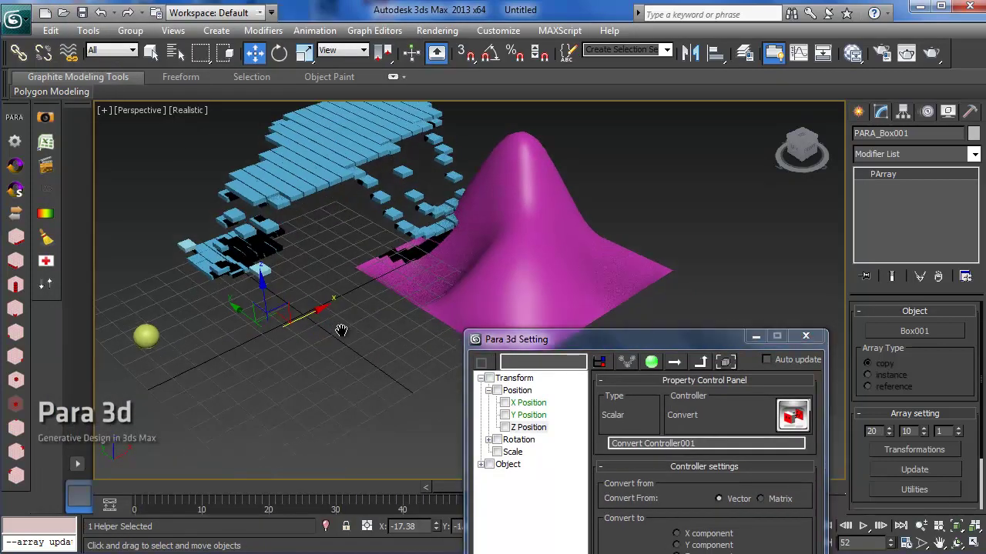
left_click_drag(432, 490, 185, 487)
left_click_drag(636, 352, 539, 84)
Remove the controller's animation and check the box array at frame 100.
left_click(704, 489)
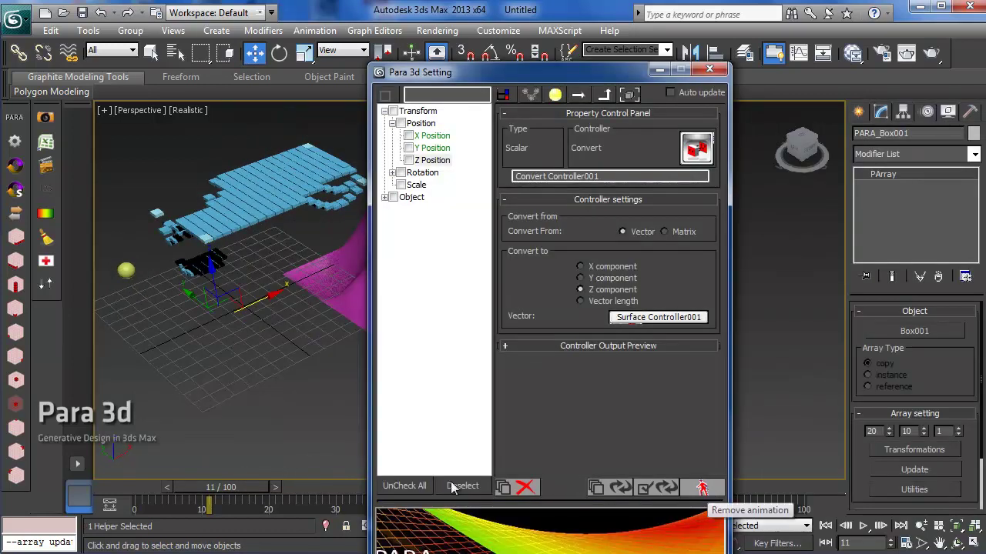
left_click_drag(586, 83, 561, 403)
left_click_drag(214, 491, 119, 484)
left_click_drag(492, 392, 512, 74)
left_click(598, 96)
Change Math Controller operand B from 10.0 to 1.0 and preview the wave at frames 46, 14 and 68.
double_click(584, 272)
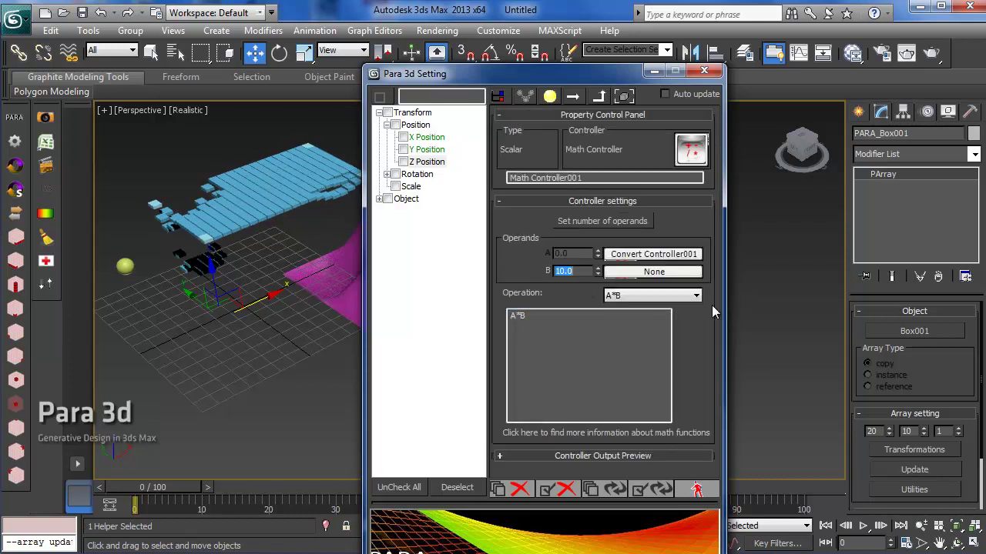
type("1")
key("Return")
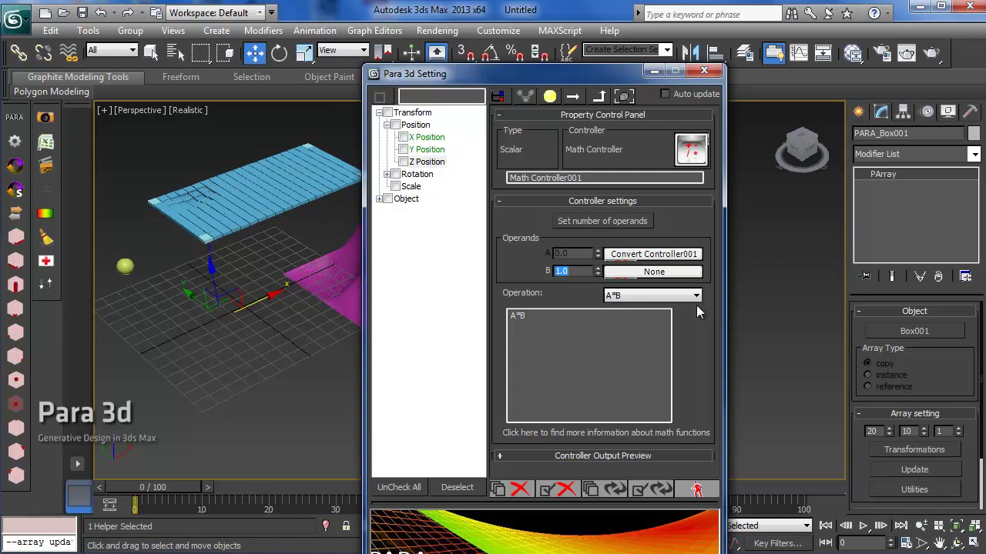
left_click_drag(489, 77, 607, 348)
left_click_drag(117, 485, 447, 474)
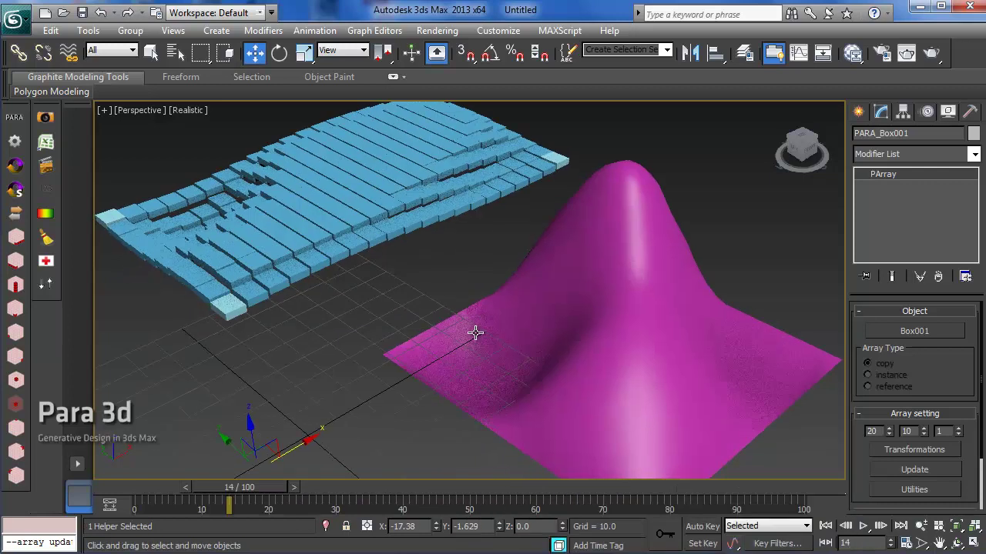
mouse_move(473, 334)
middle_mouse_down("alt")
mouse_move(534, 346)
mouse_move(460, 346)
middle_mouse_up("alt")
mouse_move(234, 488)
left_mouse_down()
mouse_move(820, 488)
mouse_move(278, 504)
mouse_move(140, 488)
mouse_move(570, 487)
mouse_move(323, 487)
left_mouse_up()
Drag a Surface001 control point at Point sub-object level to flatten the hill.
key("w")
left_click(572, 334)
left_click(887, 199)
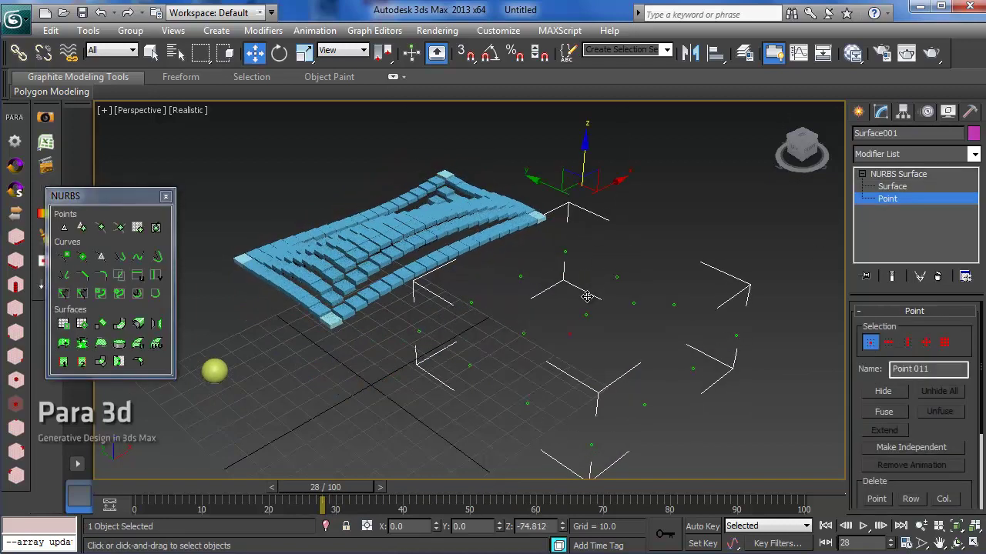
left_click_drag(583, 263, 583, 240)
left_click(958, 543)
left_click_drag(354, 315, 382, 323)
left_click(896, 200)
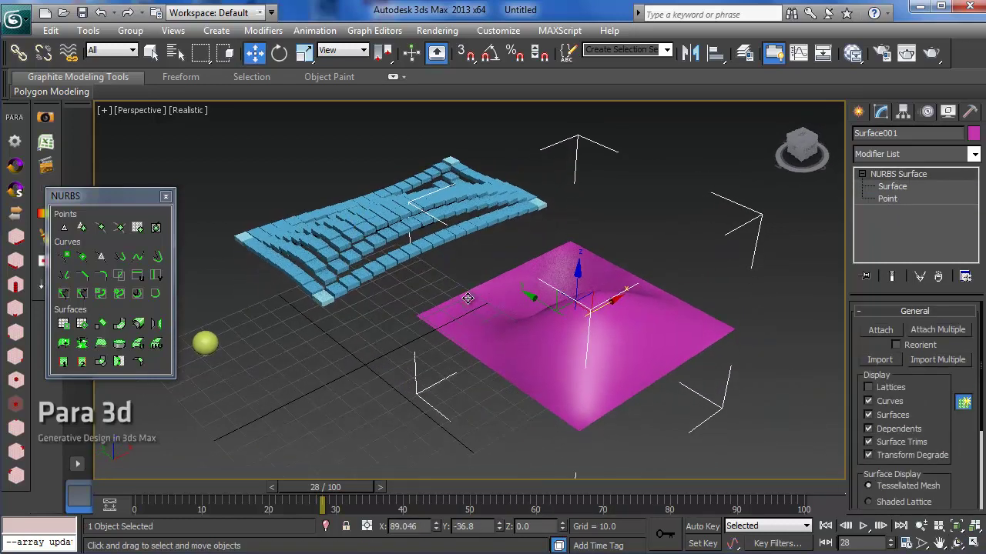